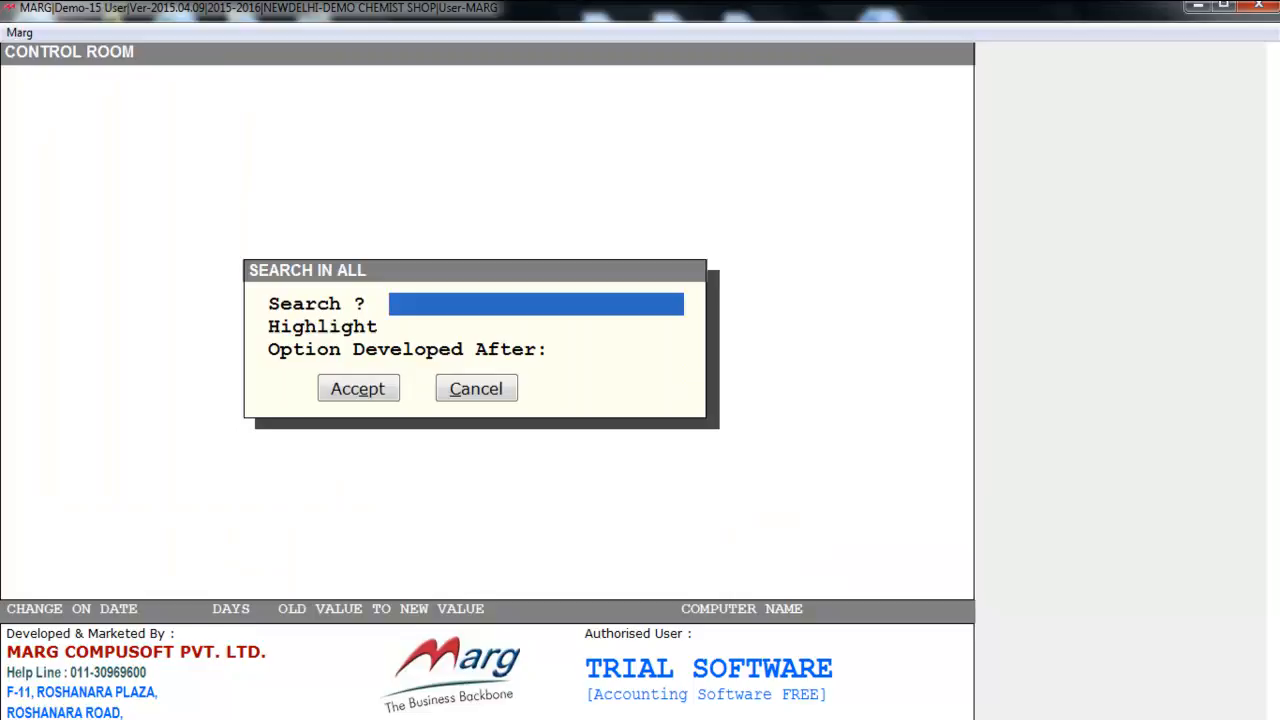
Search all control room settings for DOSE.
type("DOSE")
key("Return")
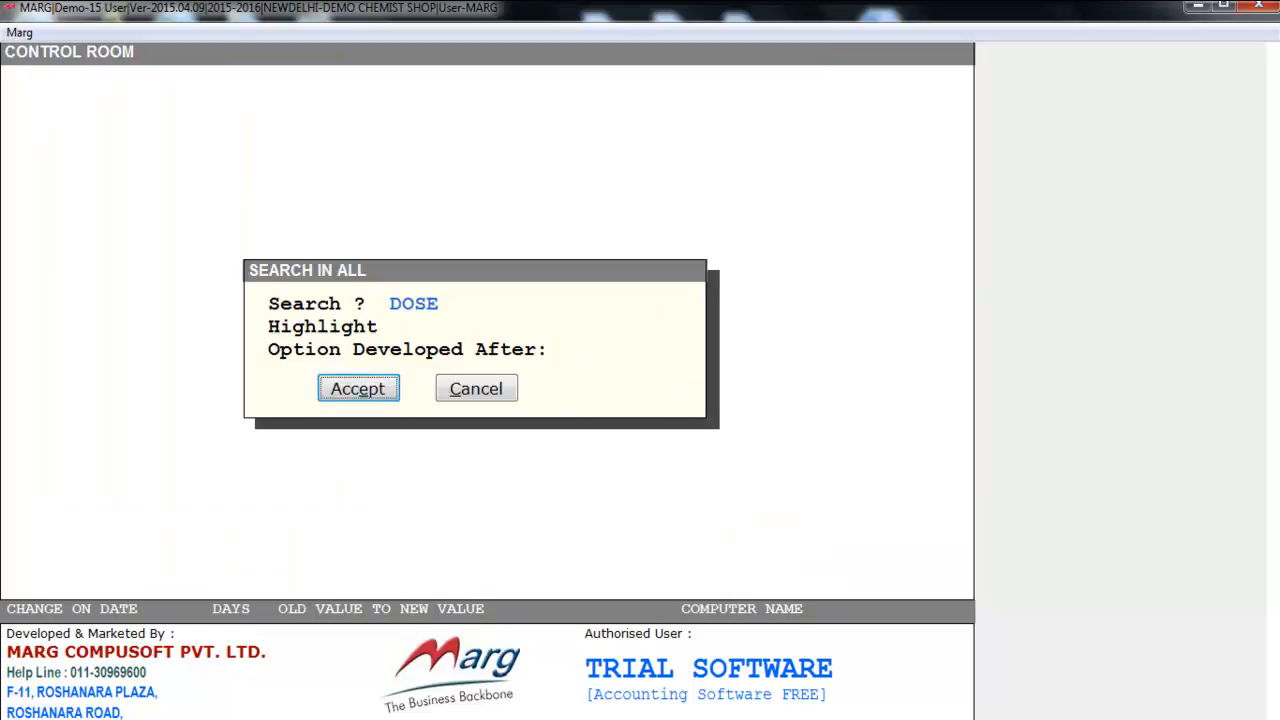
key("Return")
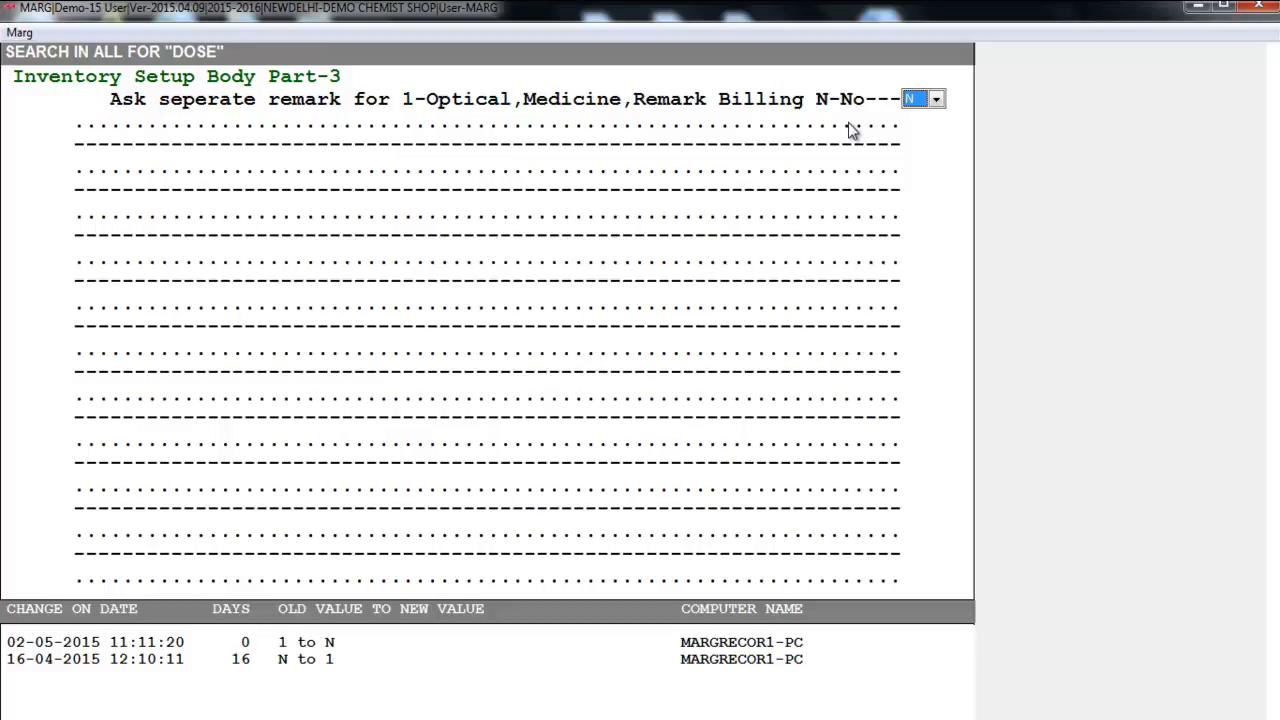
Enable the separate remark setting for Optical, Medicine and Remark billing, and save the control room changes.
left_click(918, 108)
left_click(914, 131)
key("Escape")
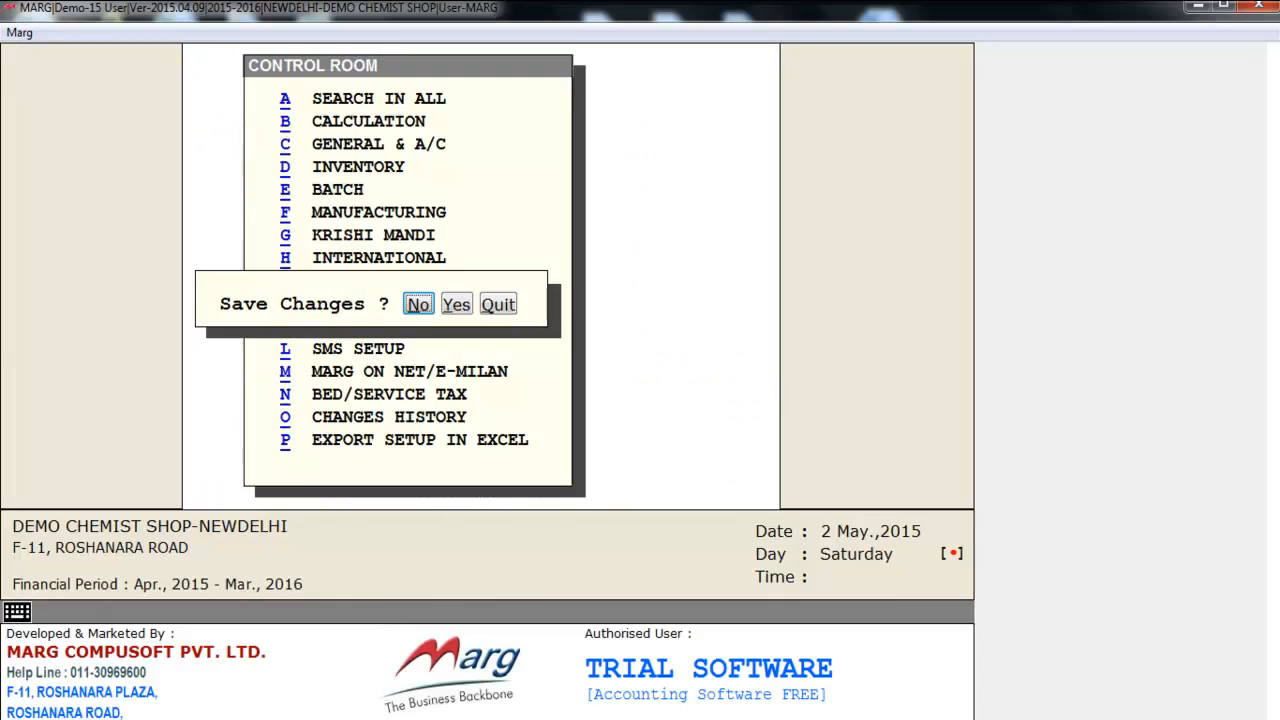
key("Right")
key("Return")
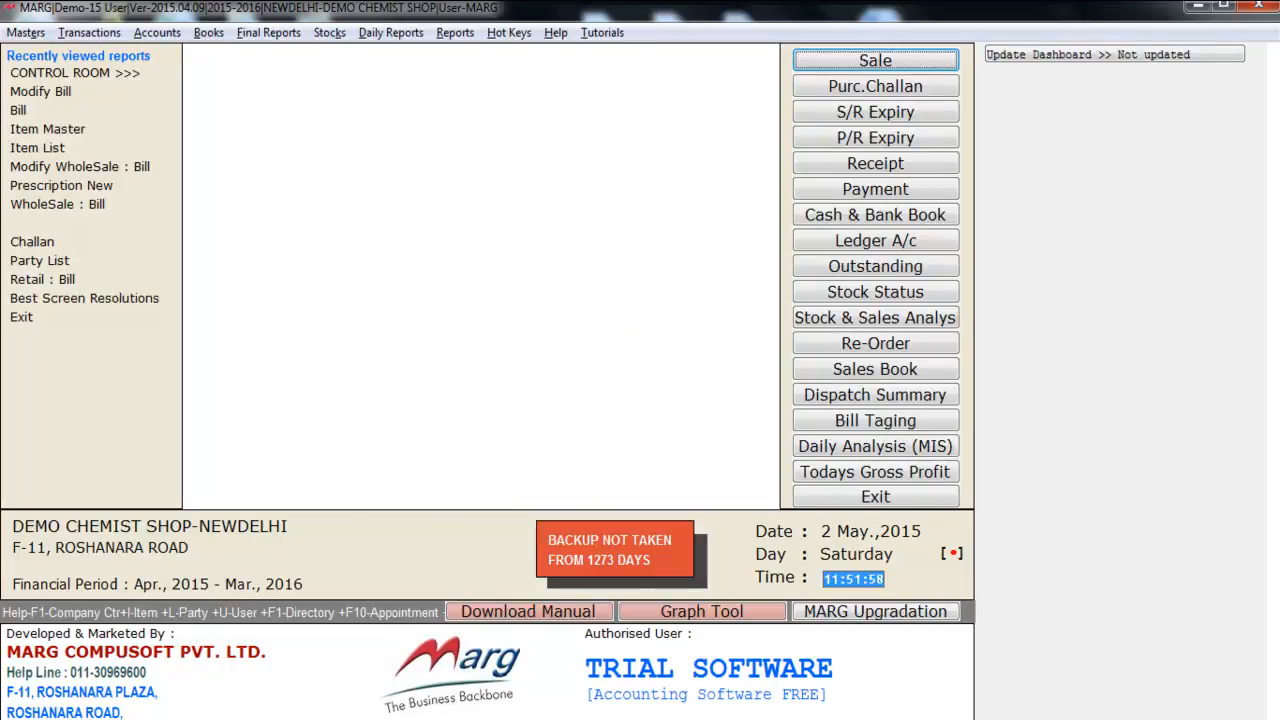
Open the item master list and dismiss the key hint.
key("alt+m")
key("Down")
key("Down")
key("Right")
key("Return")
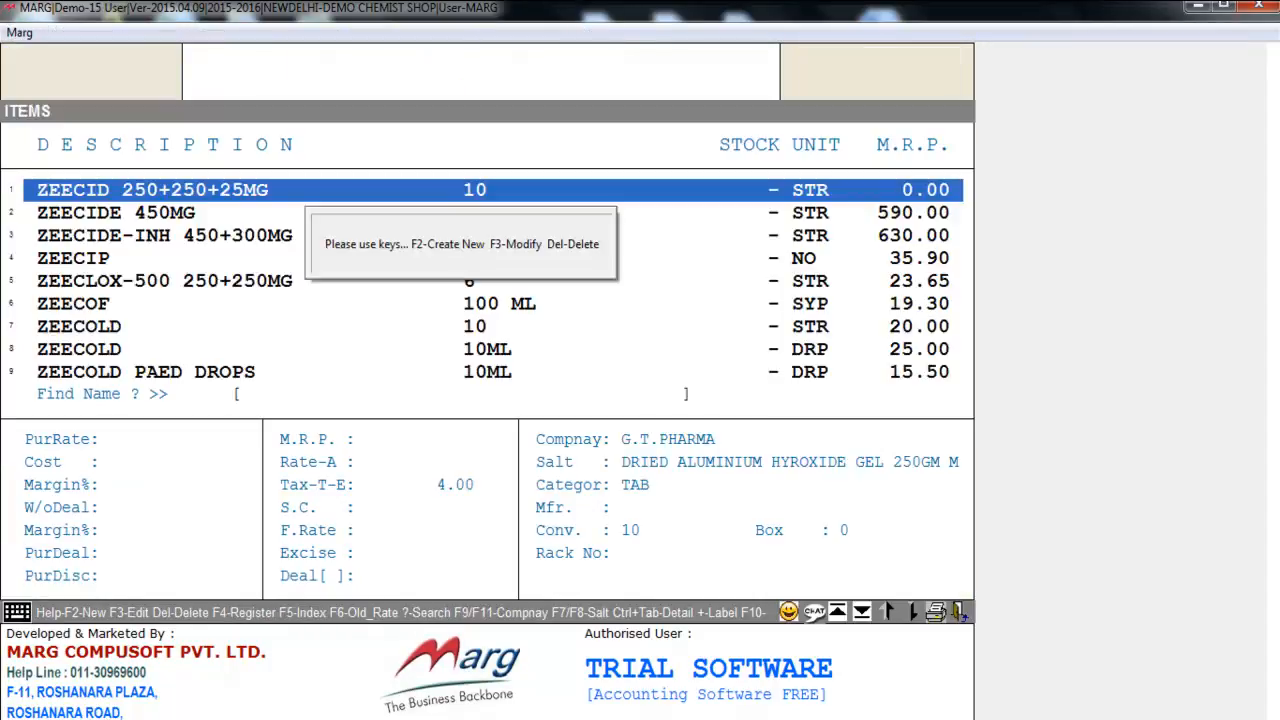
left_click(493, 304)
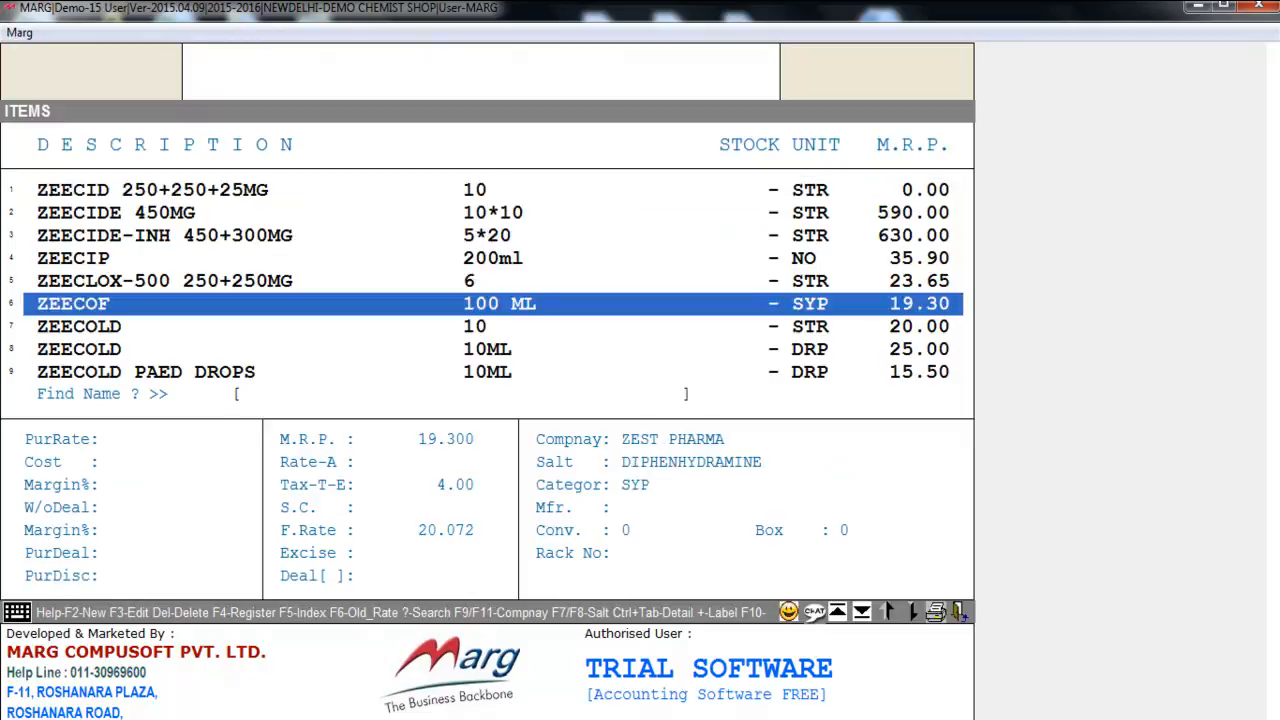
Examine the item type options in a new product form and close the form without saving.
key("F2")
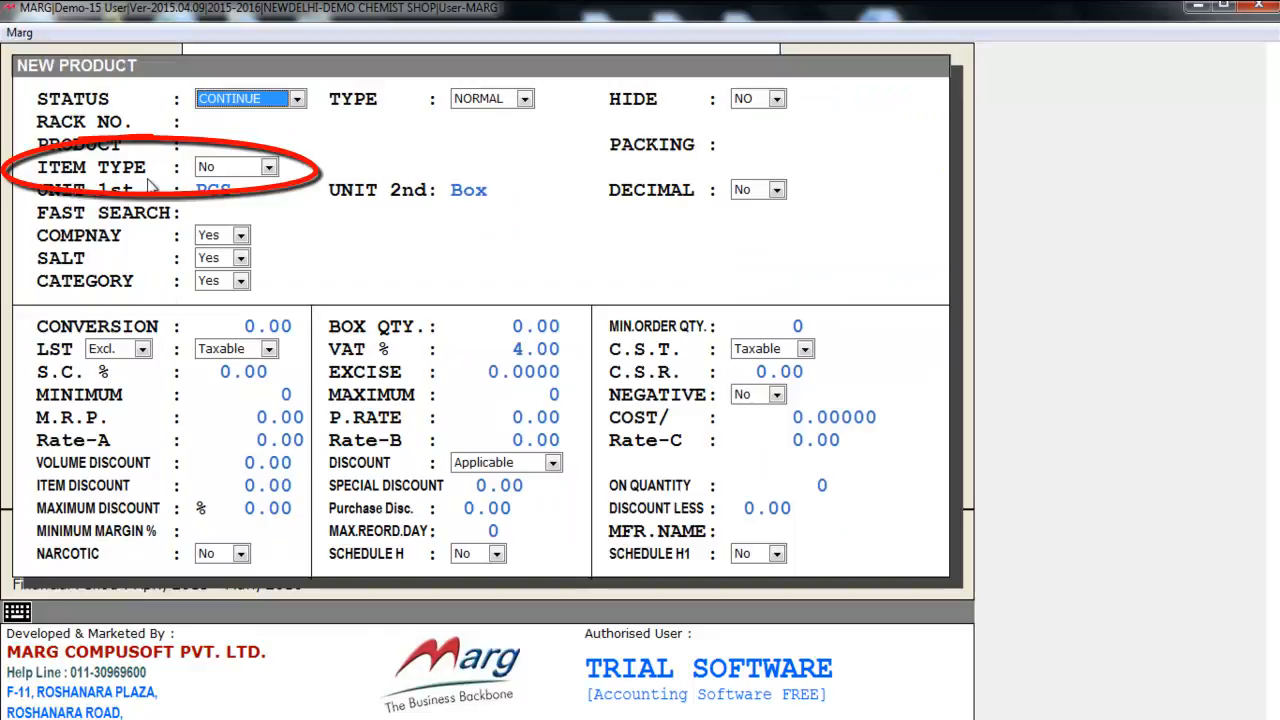
left_click(268, 168)
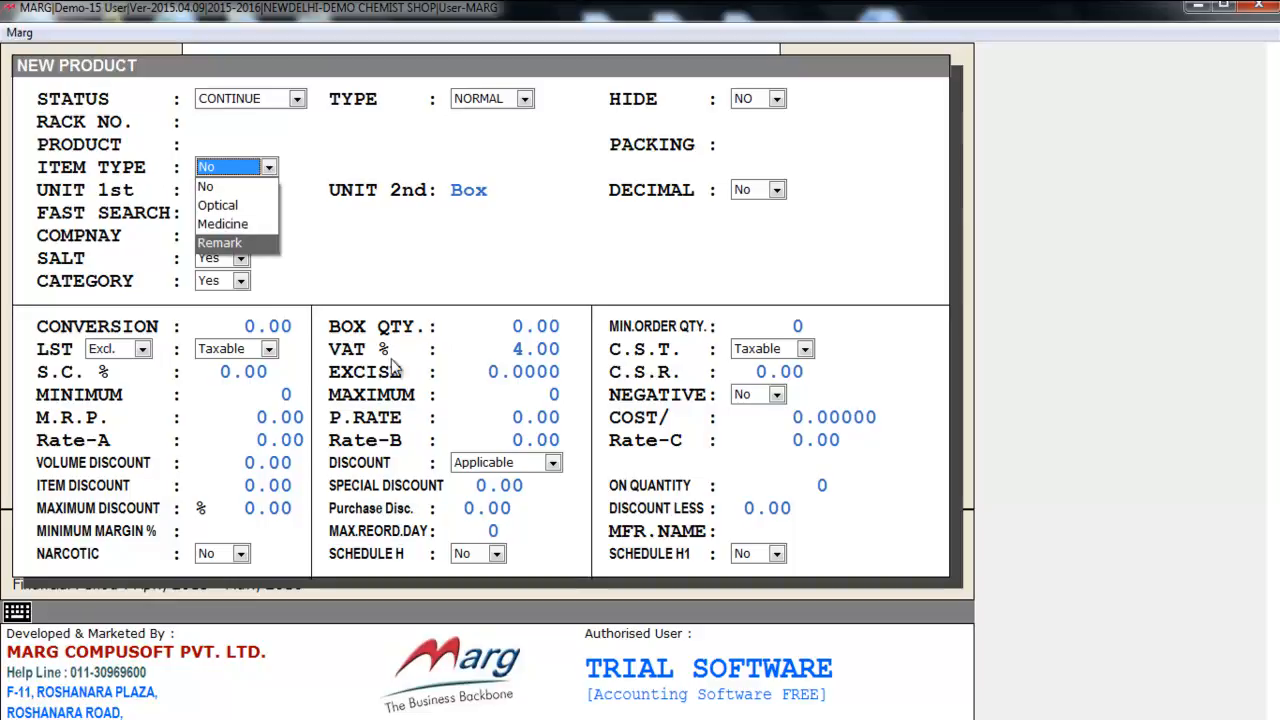
key("Escape")
key("Escape")
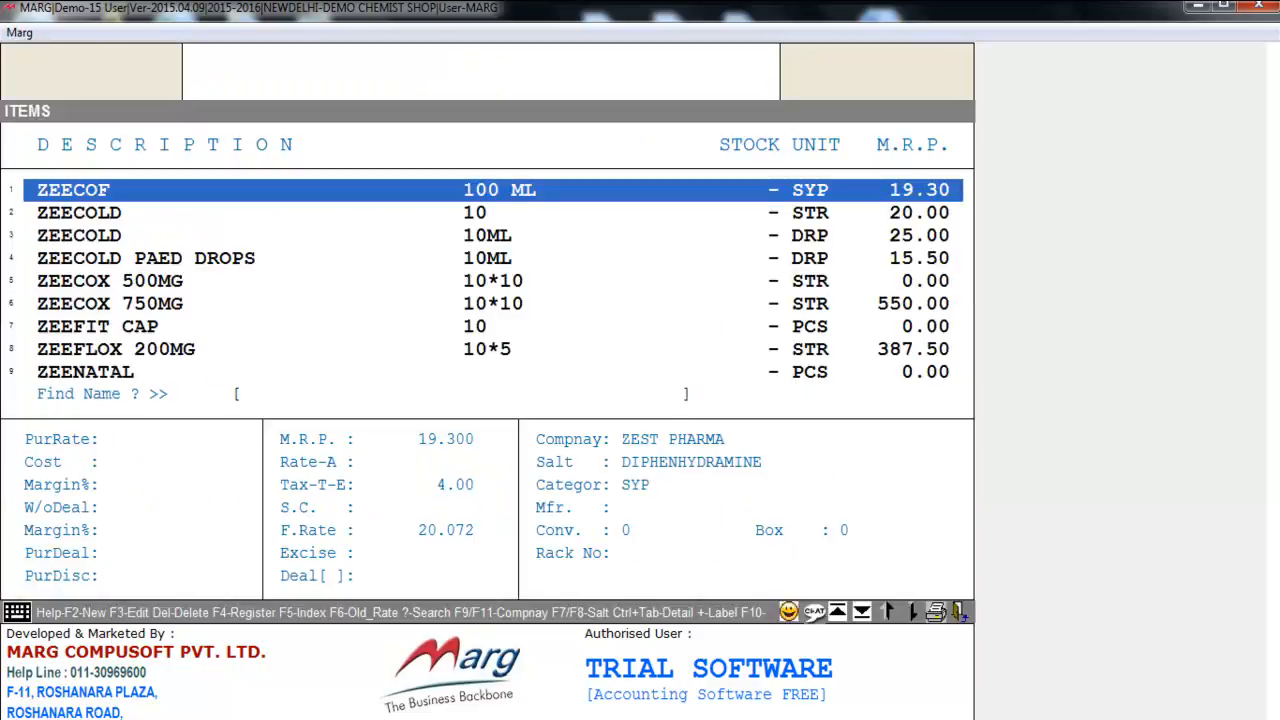
Find NEUROBION FORTE TAB in the item list, set its item type to Medicine and save the product.
type("NEURO")
key("Down")
key("Down")
key("Down")
key("Down")
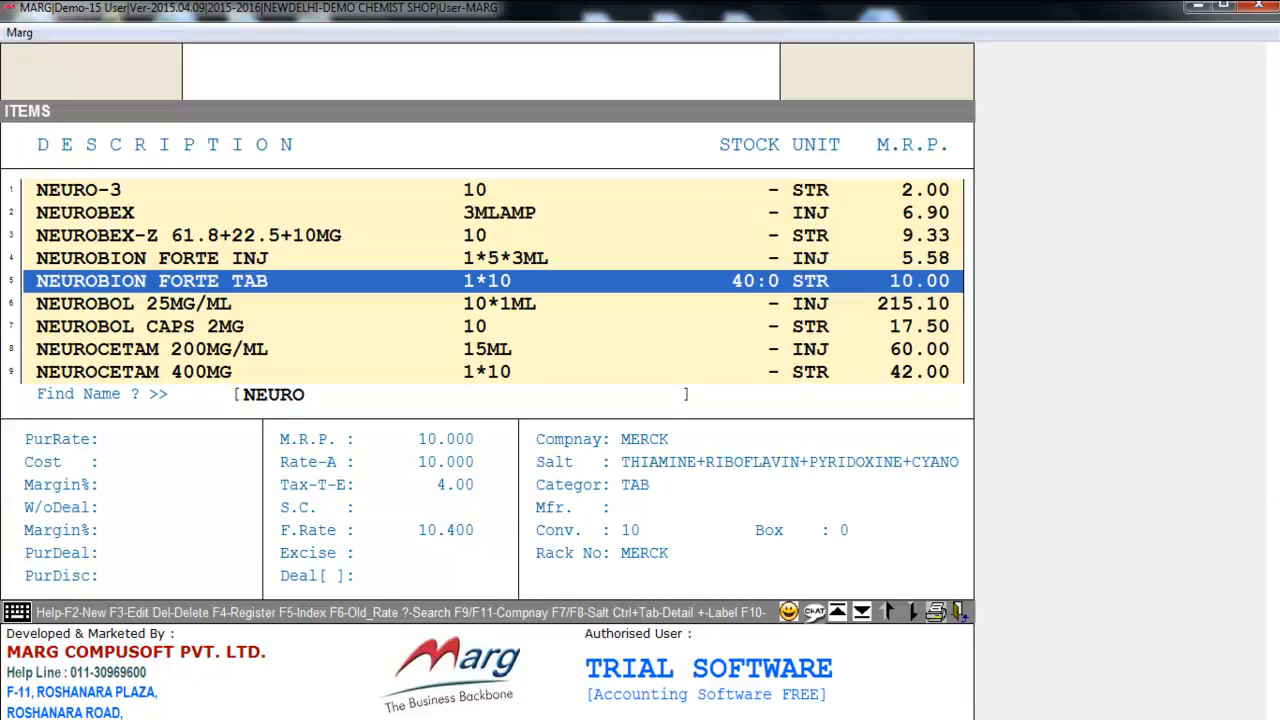
key("F3")
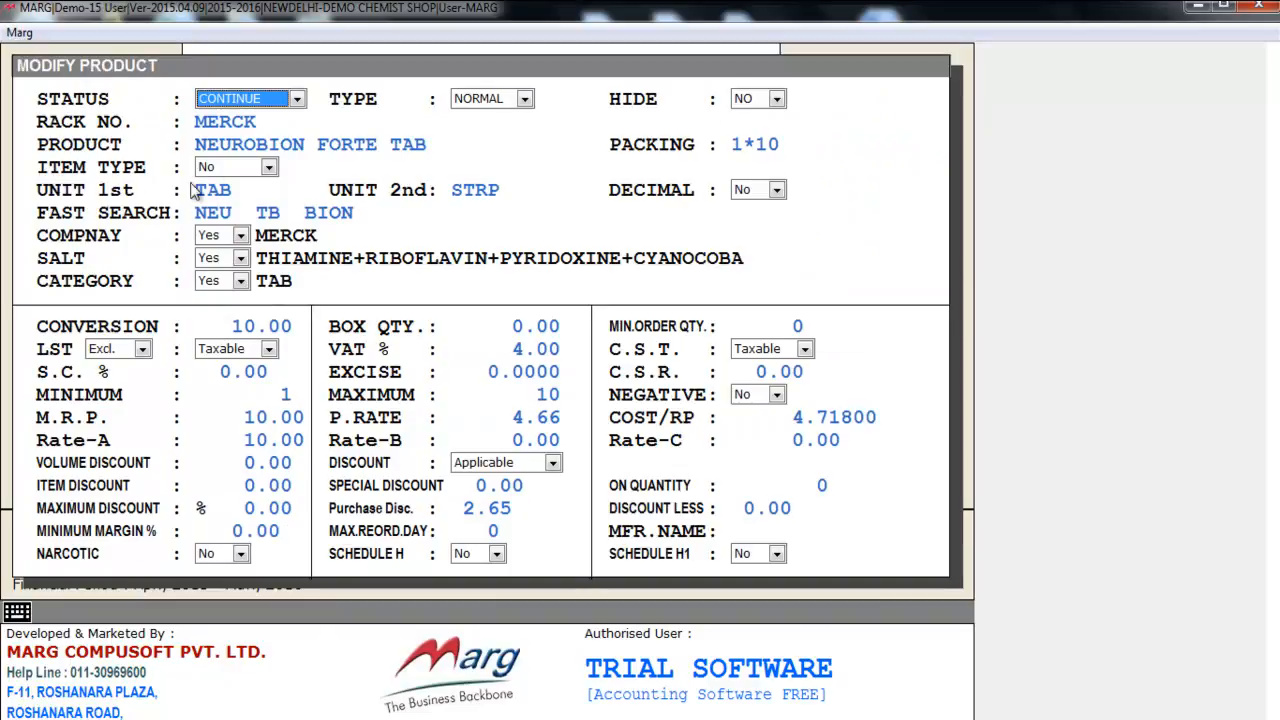
left_click(269, 168)
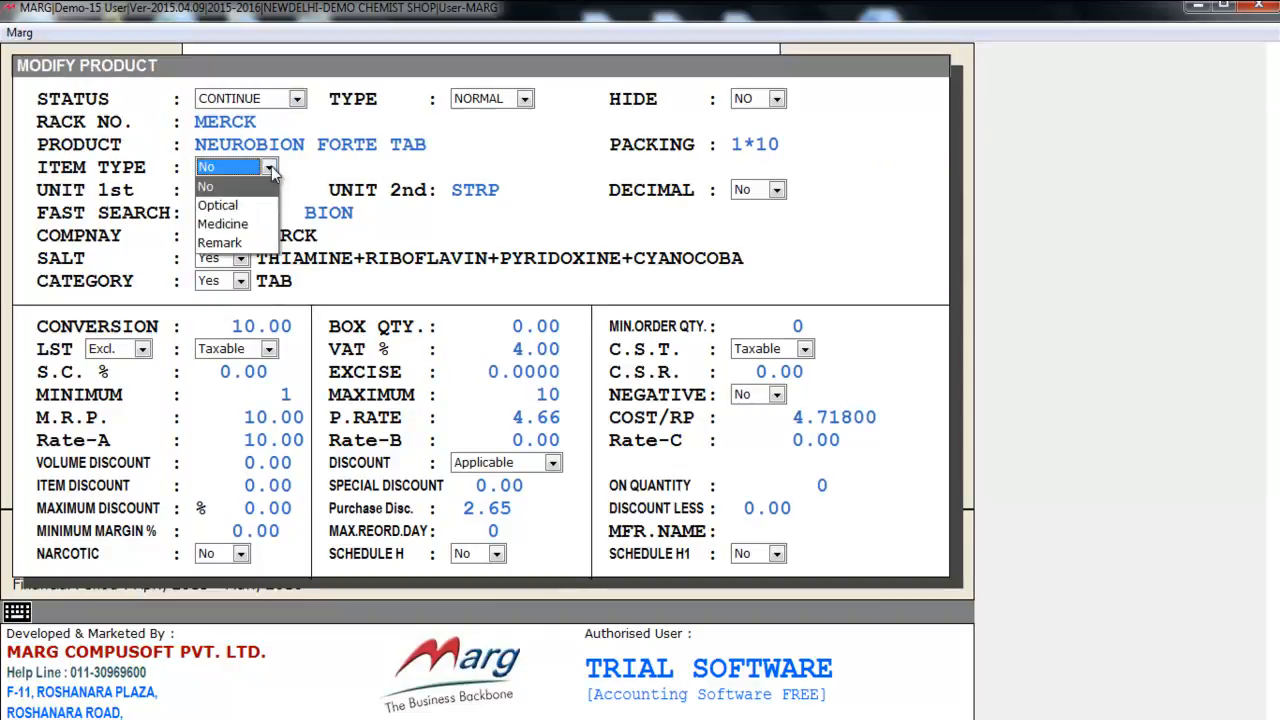
left_click(265, 226)
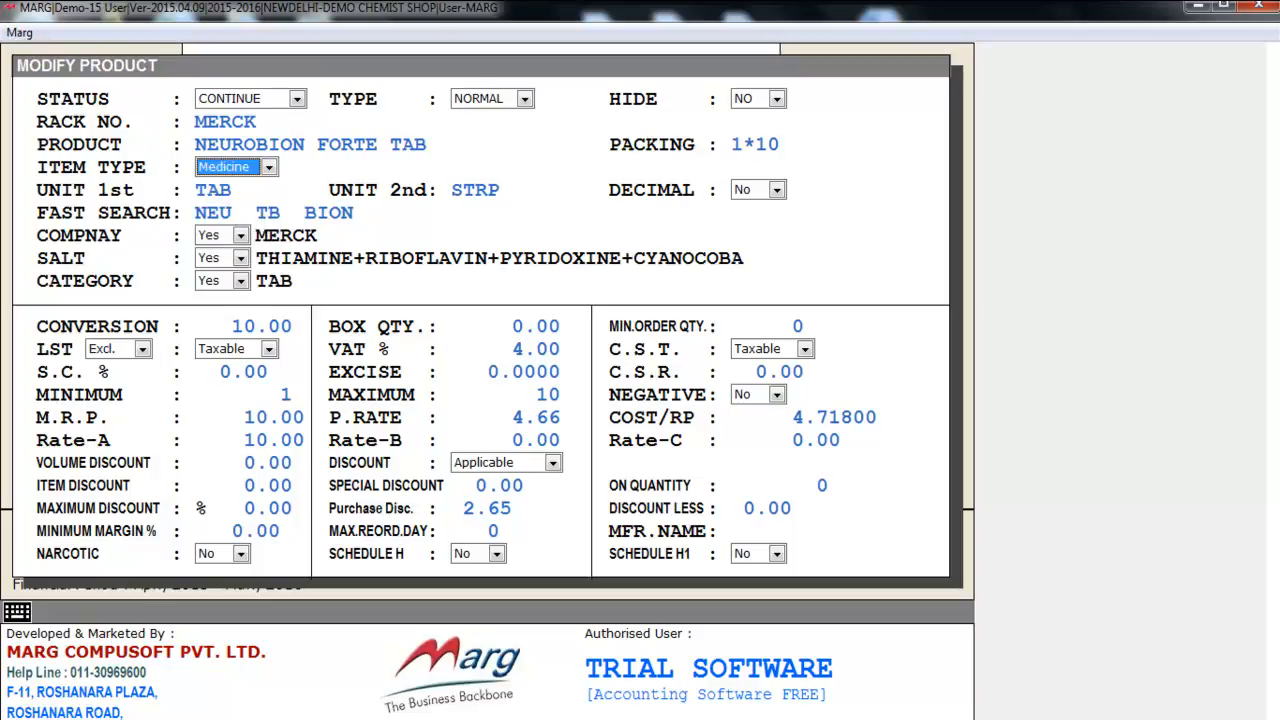
key("ctrl+w")
key("Return")
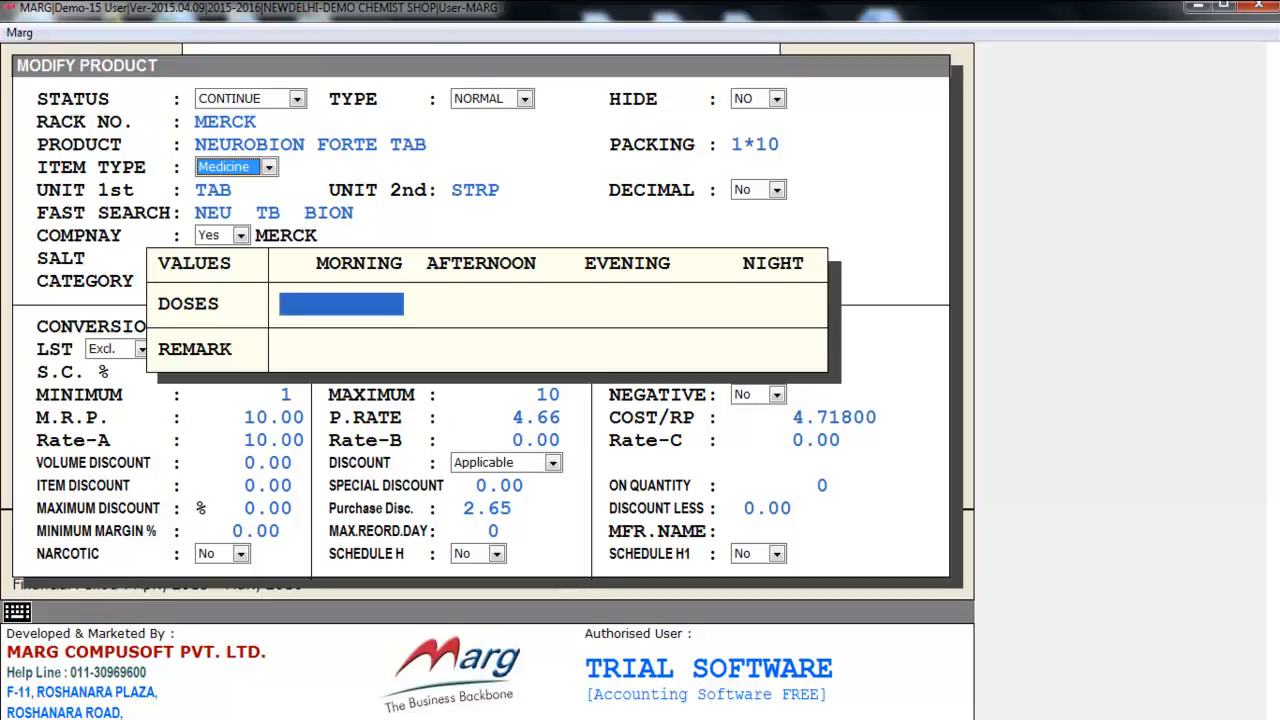
Set the product's default doses to 1 in the morning, afternoon and evening, leaving night and remark blank, and leave the item list.
type("1")
key("Return")
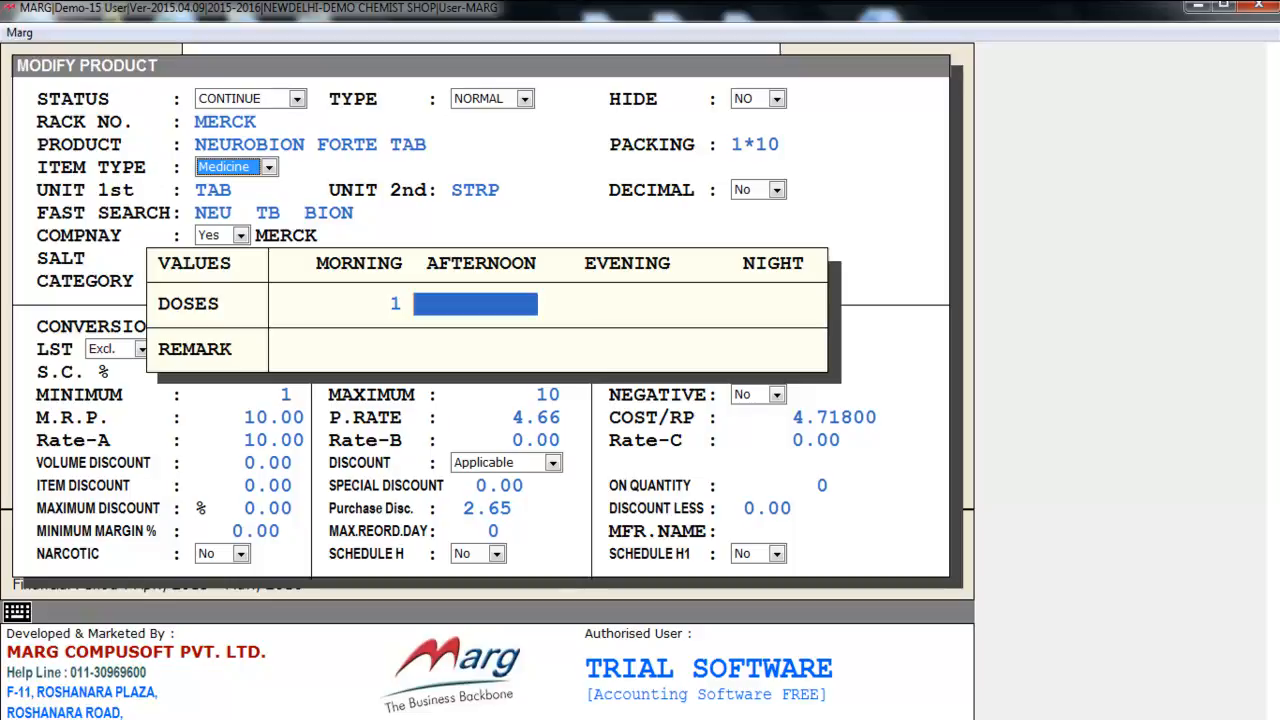
type("1")
key("Return")
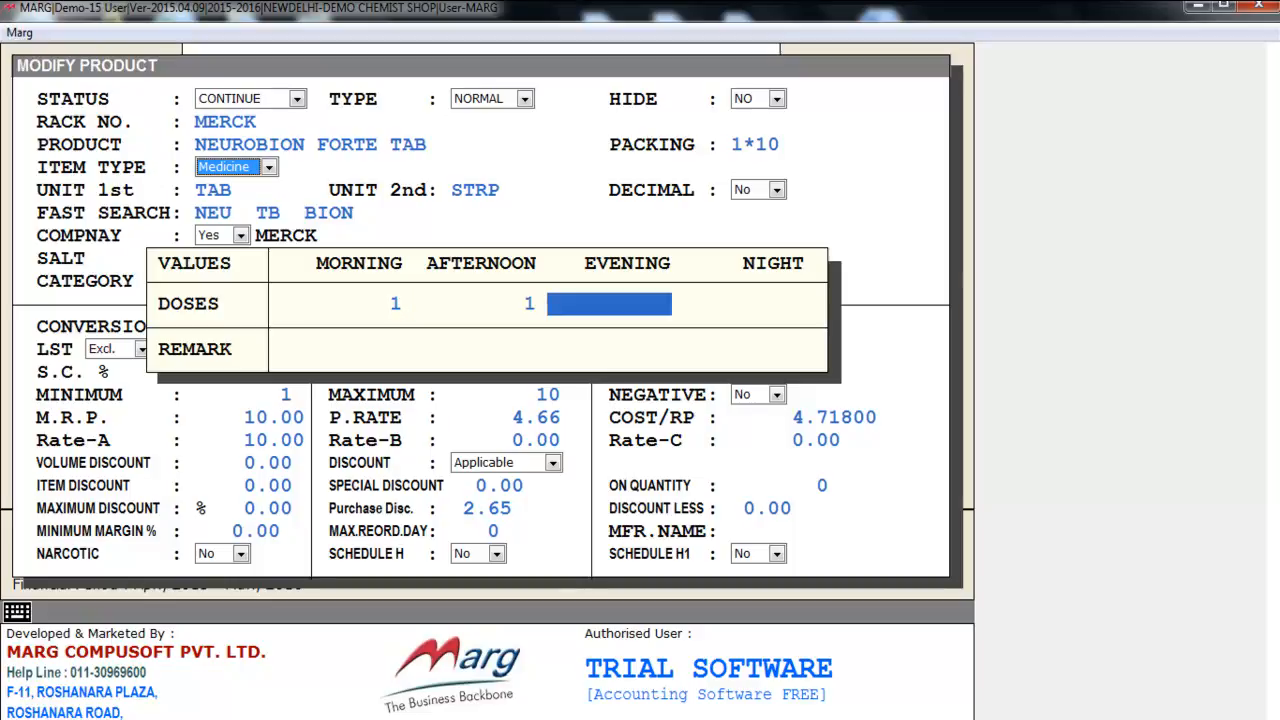
type("1")
key("Return")
key("Return")
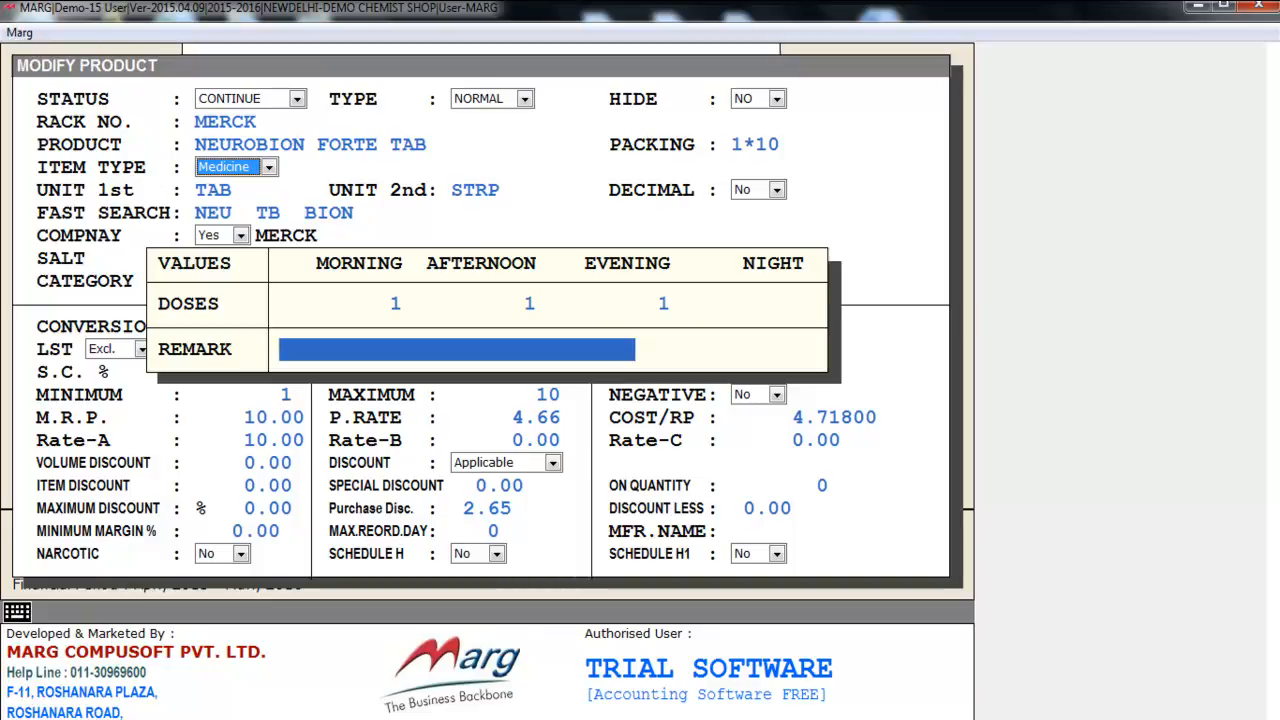
key("Return")
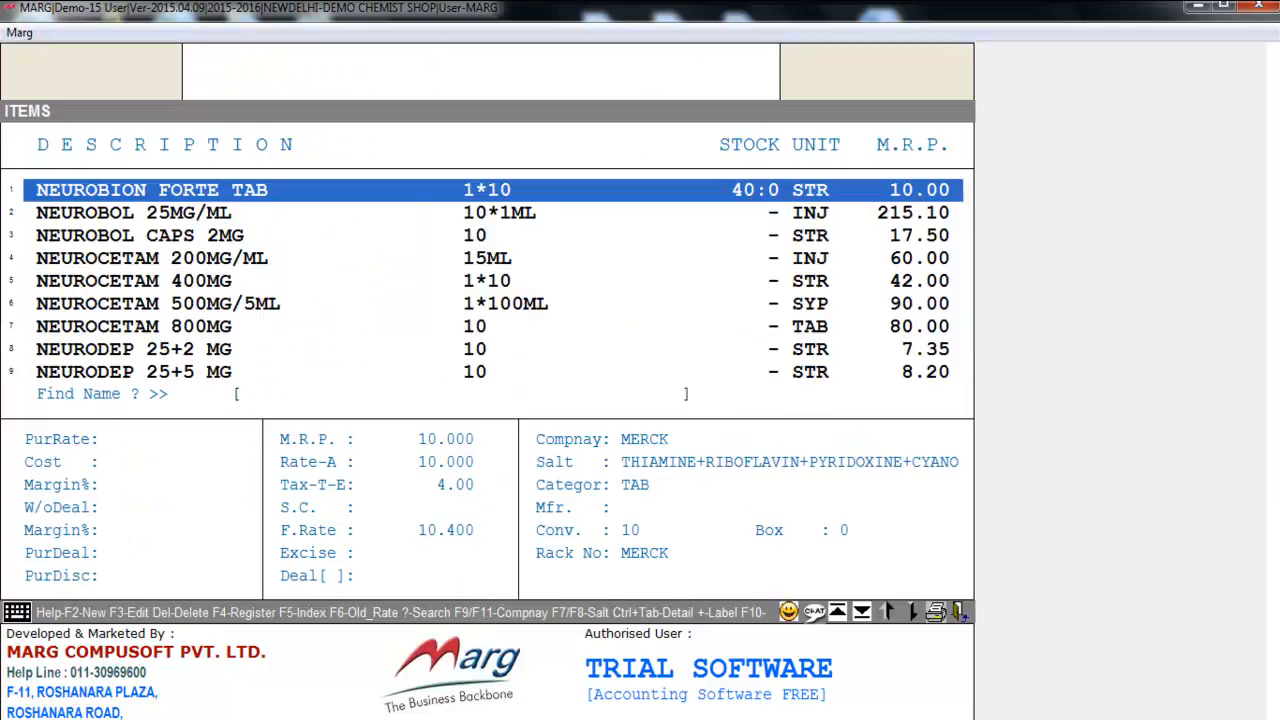
key("Escape")
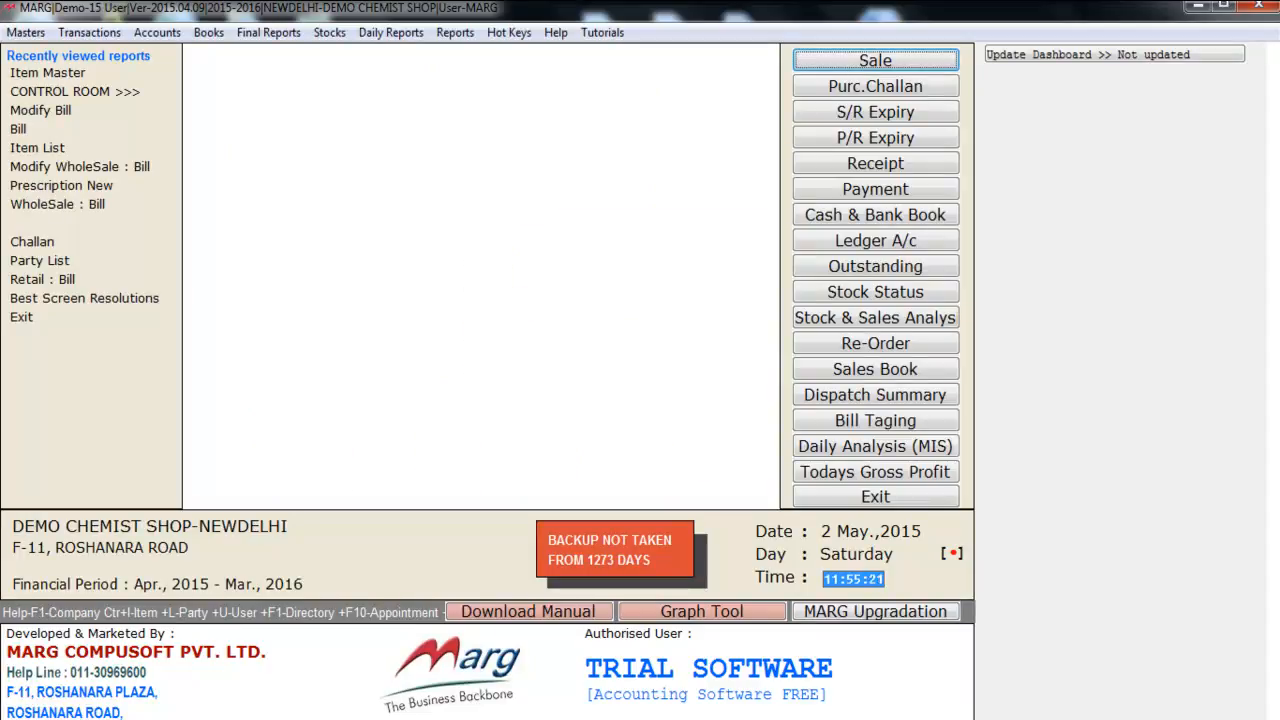
Start a new cash sale bill, leaving the patient and doctor details blank.
key("Return")
key("Return")
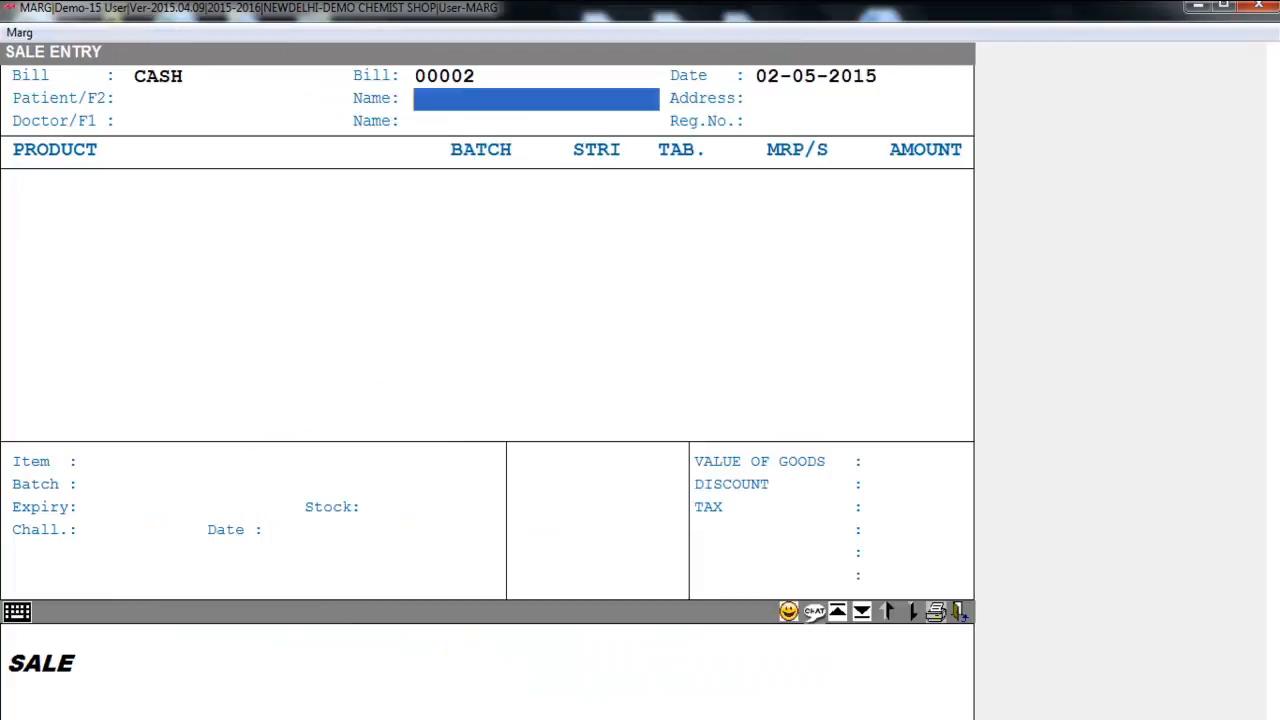
key("Return")
key("Return")
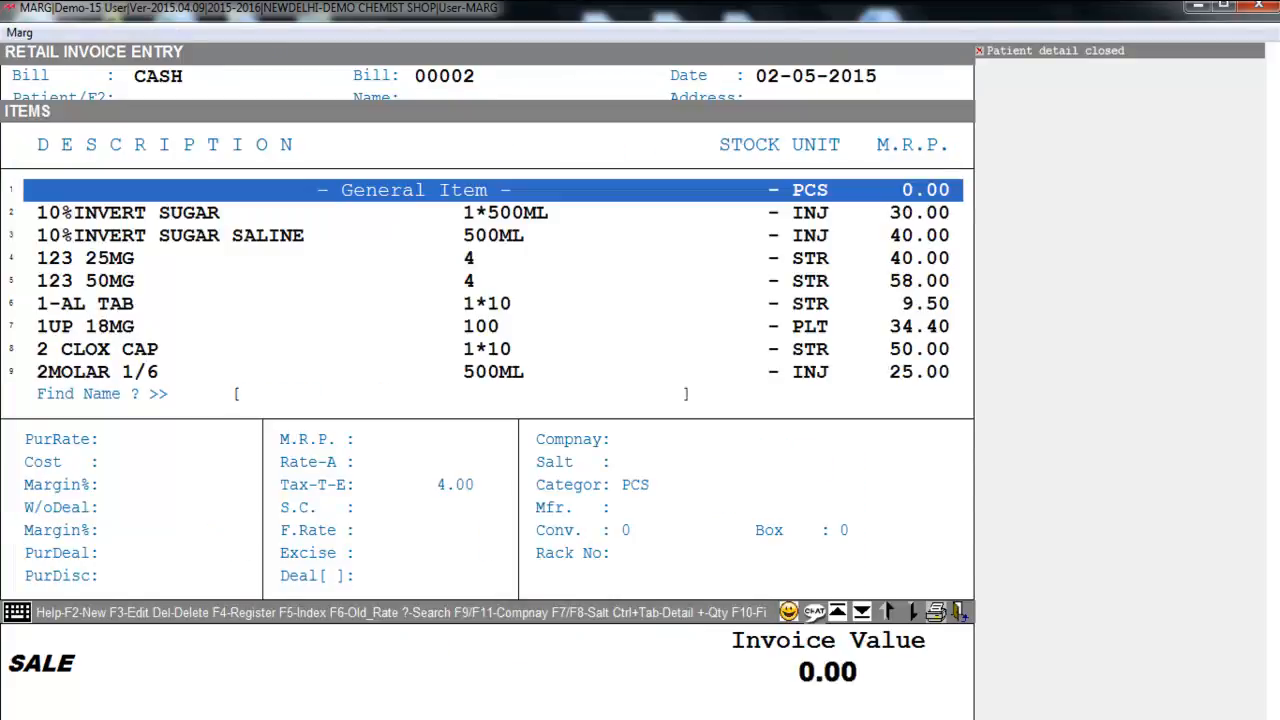
Add 10 tablets of NEUROBION FORTE TAB from batch 43544 to the bill.
type("NEURO")
key("Down")
key("Down")
key("Down")
key("Down")
key("Return")
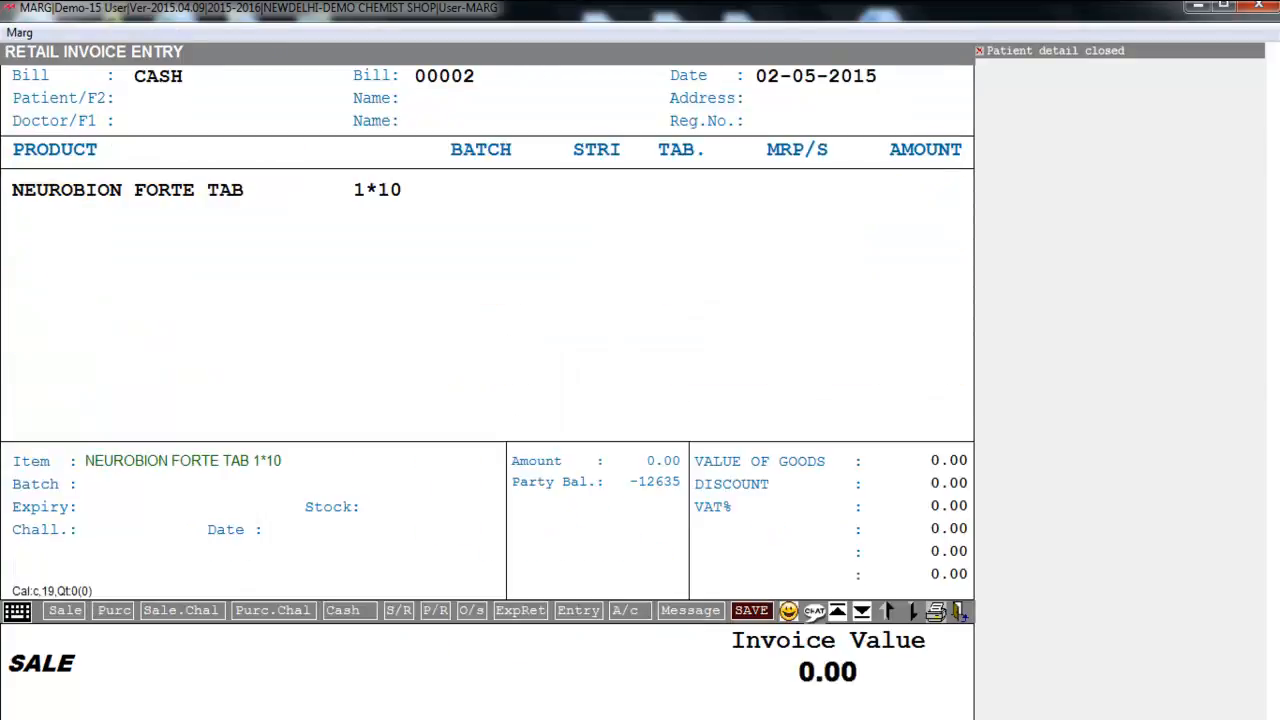
key("Return")
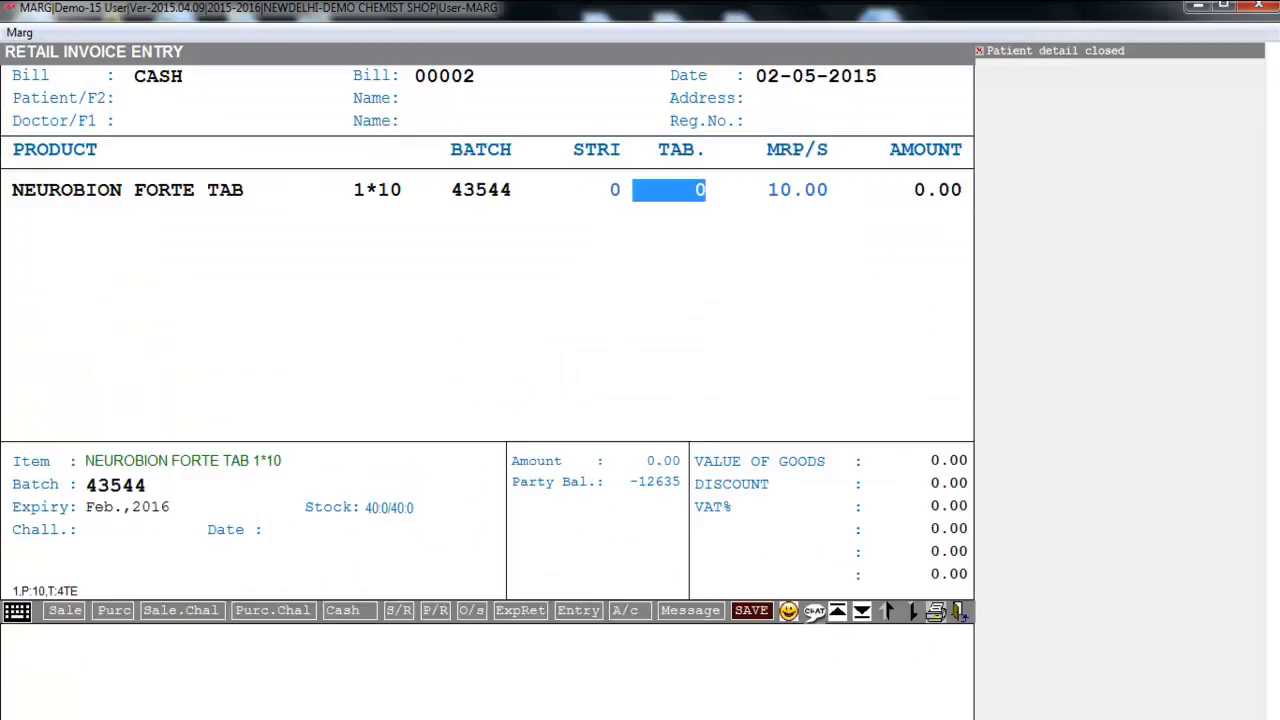
type("10")
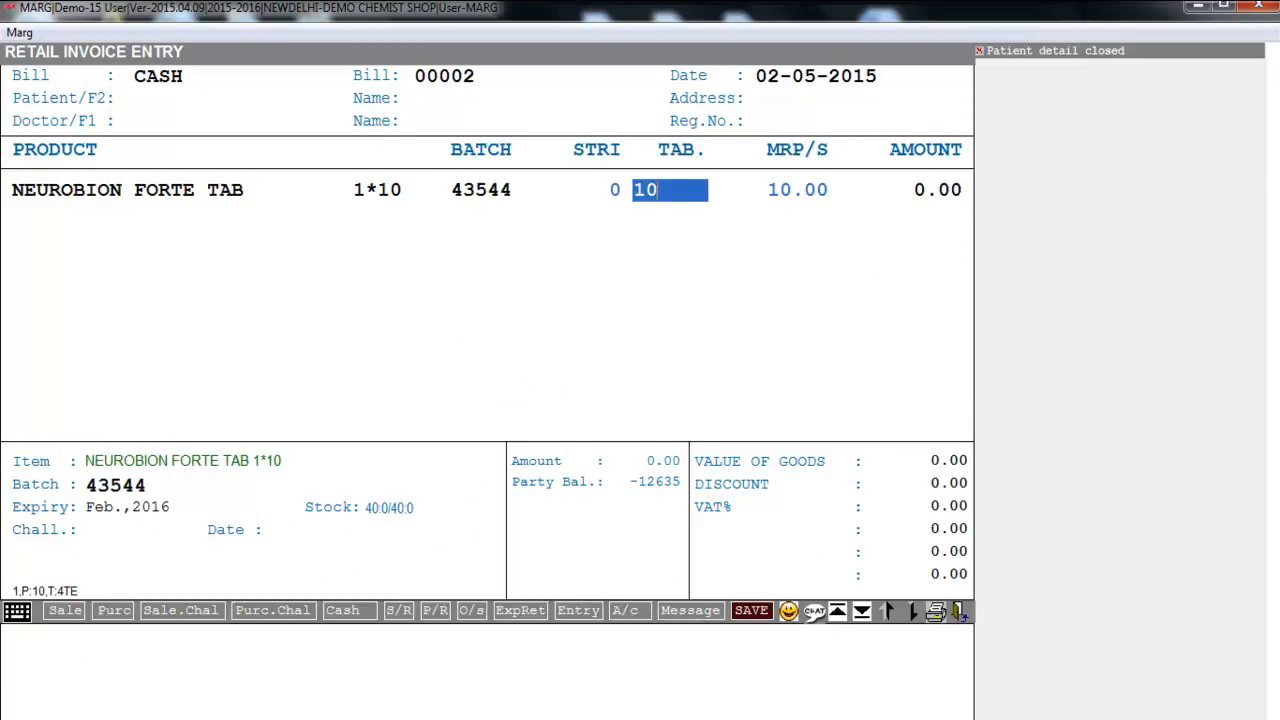
key("Return")
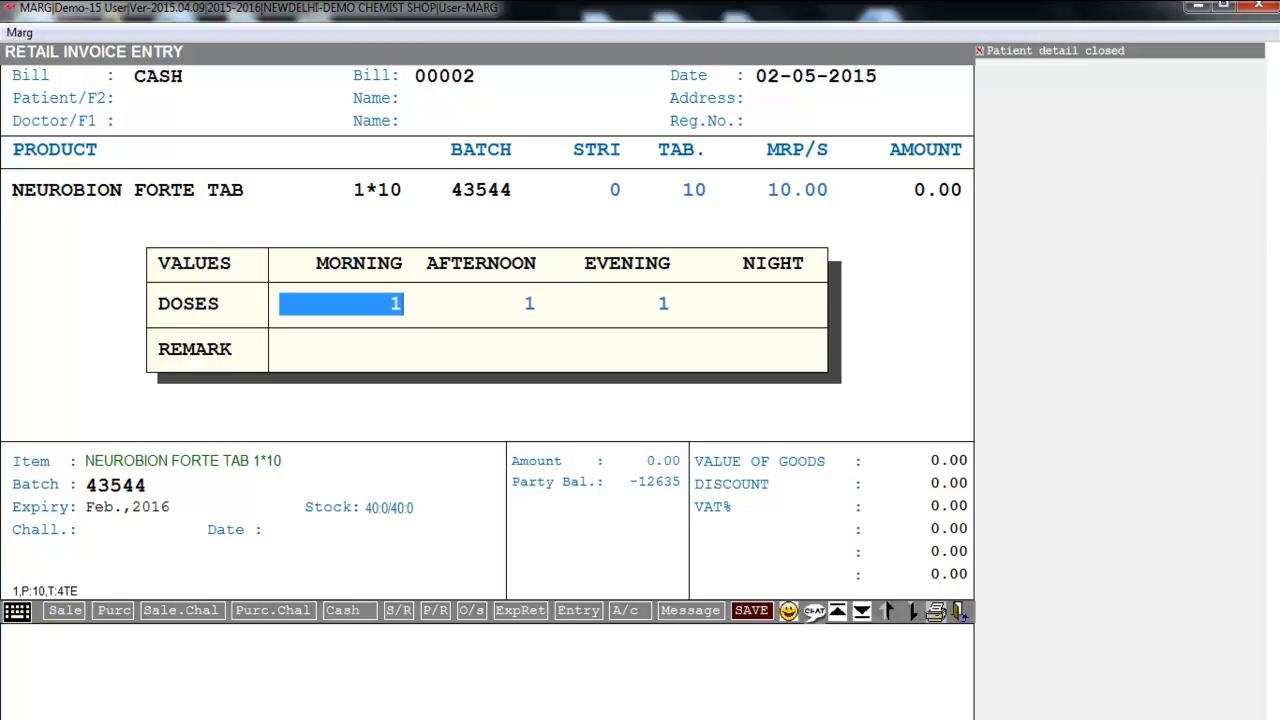
Clear the afternoon dose for this bill item and enter the remark TAKE AFTER MEAL.
key("Escape")
key("Return")
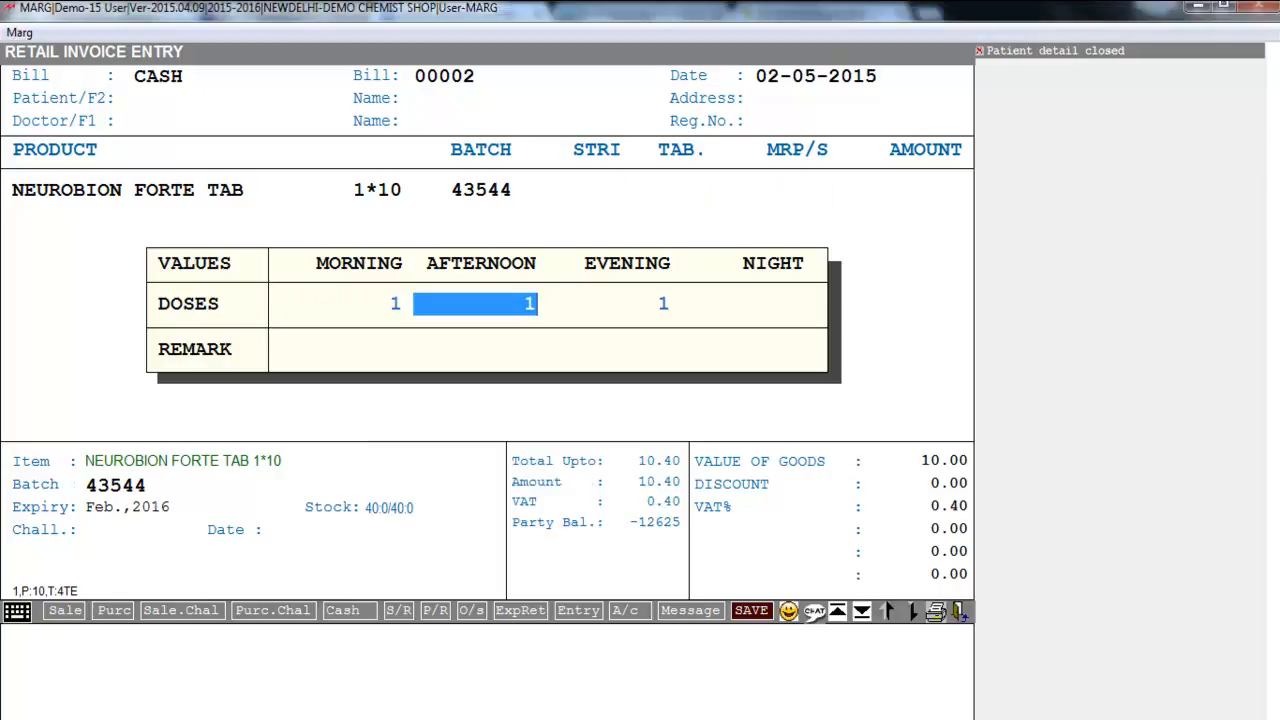
key("BackSpace")
key("Return")
key("Return")
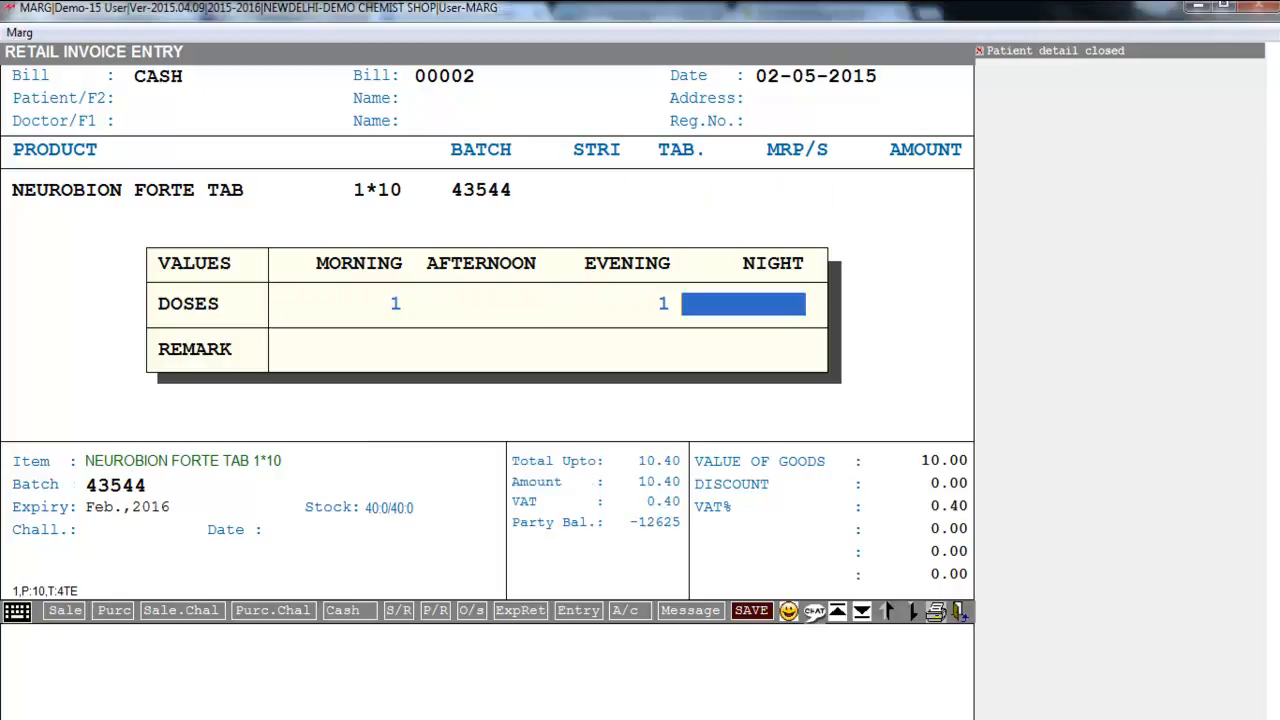
key("Return")
type("TAKE AFTER MEAL")
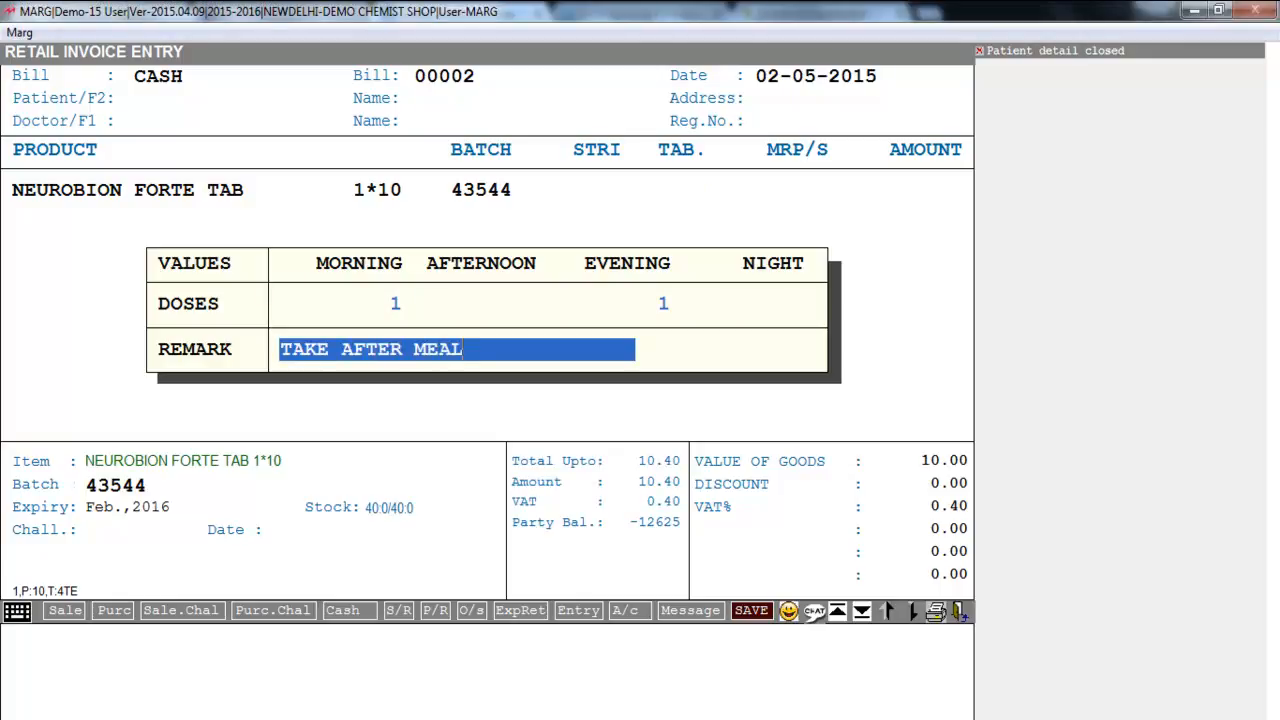
key("Return")
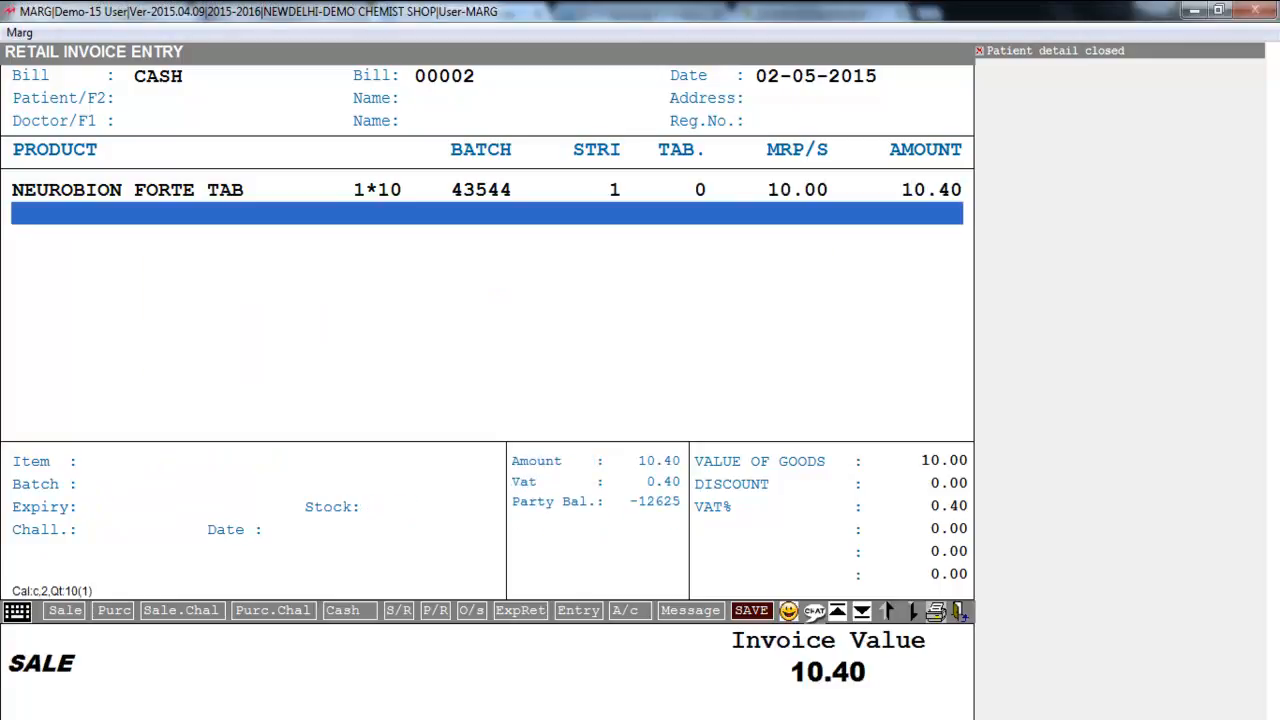
Save the bill with the full cash amount received and show the retail invoice on screen.
key("F2")
key("Return")
key("Return")
key("Return")
key("Return")
key("Return")
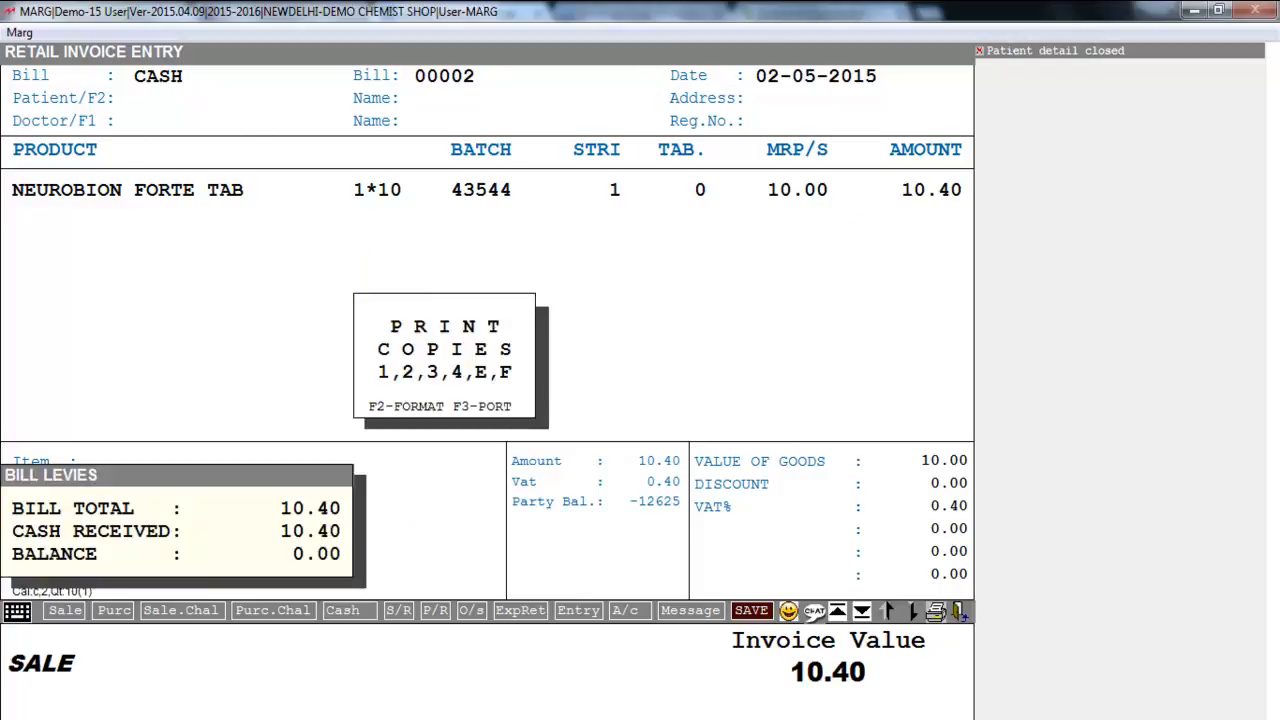
key("e")
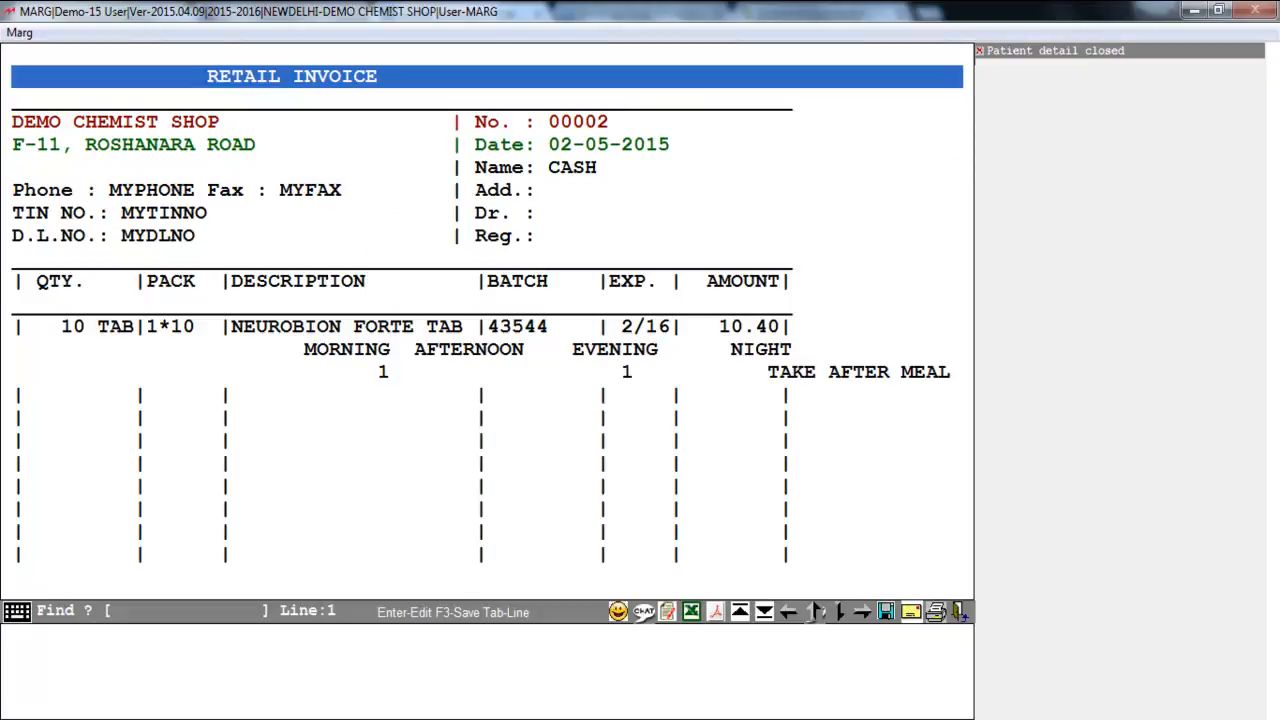
Examine the dose timings and remark lines below the product on the retail invoice, and close the preview and sale entry.
key("Down")
key("Down")
key("Down")
key("Down")
key("Down")
key("Down")
key("Down")
key("Down")
key("Down")
key("Down")
key("Down")
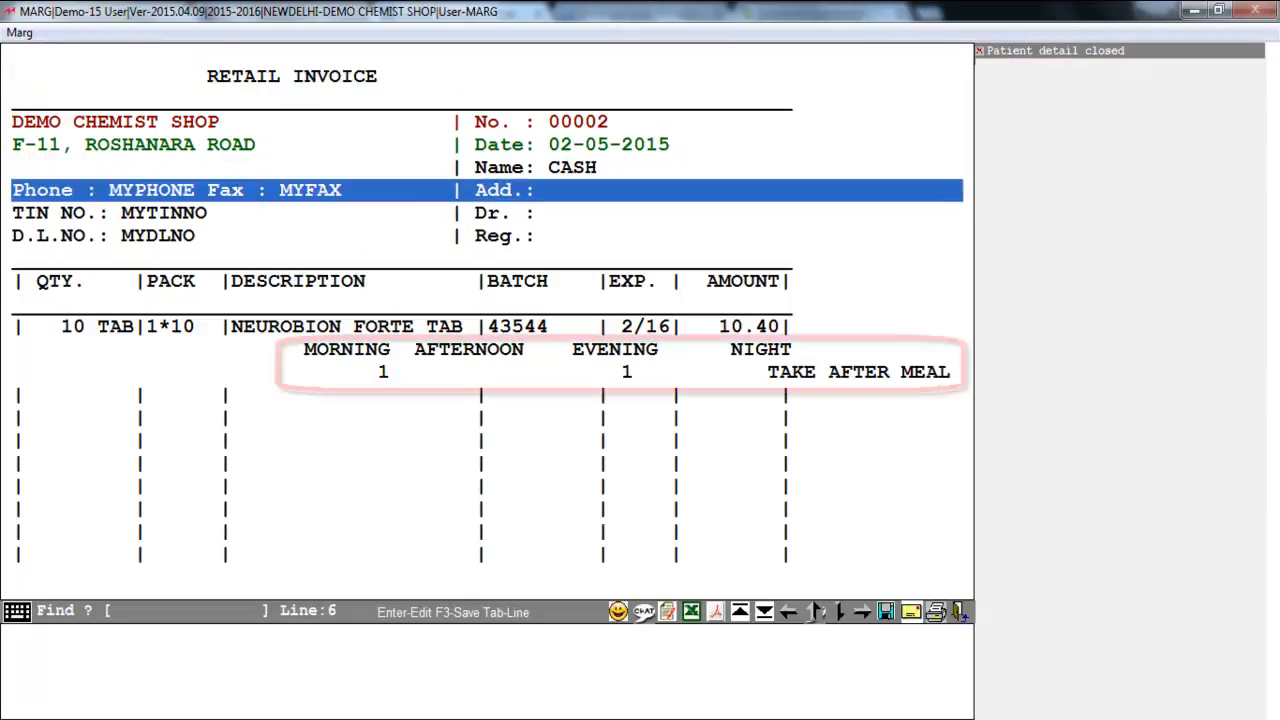
key("Down")
key("Down")
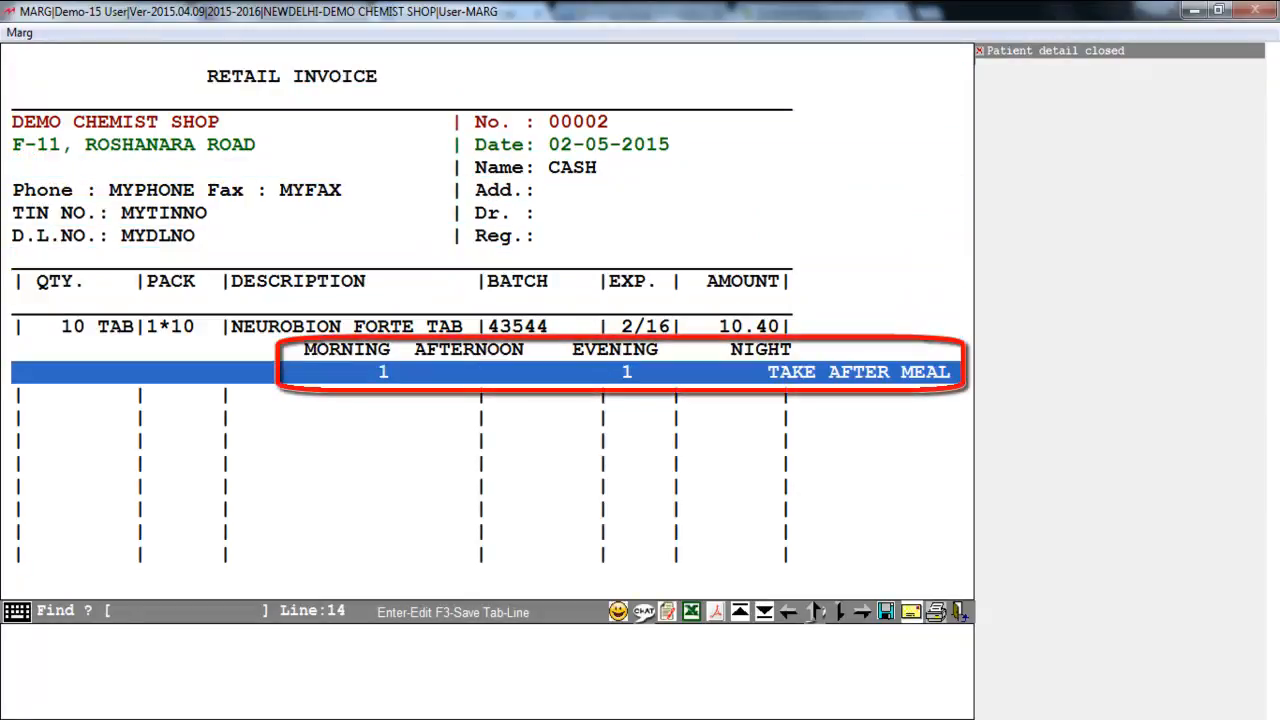
key("Up")
key("Down")
key("Up")
key("Down")
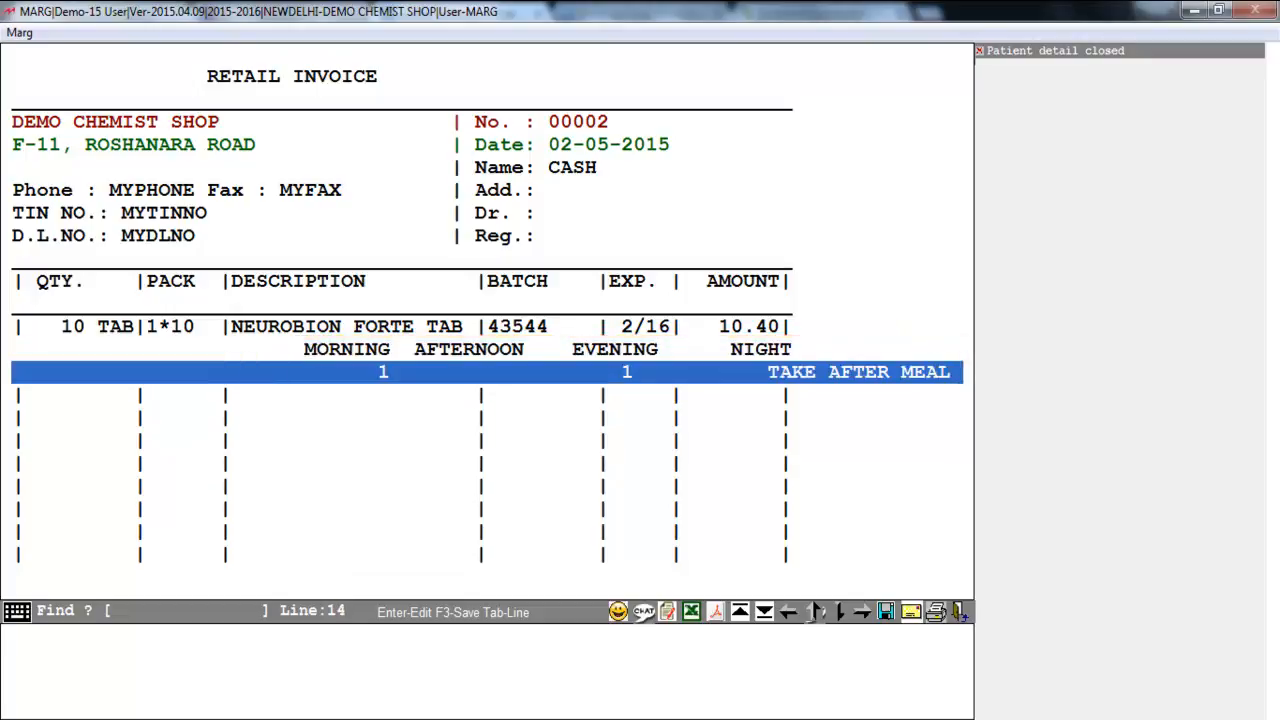
key("Escape")
key("Escape")
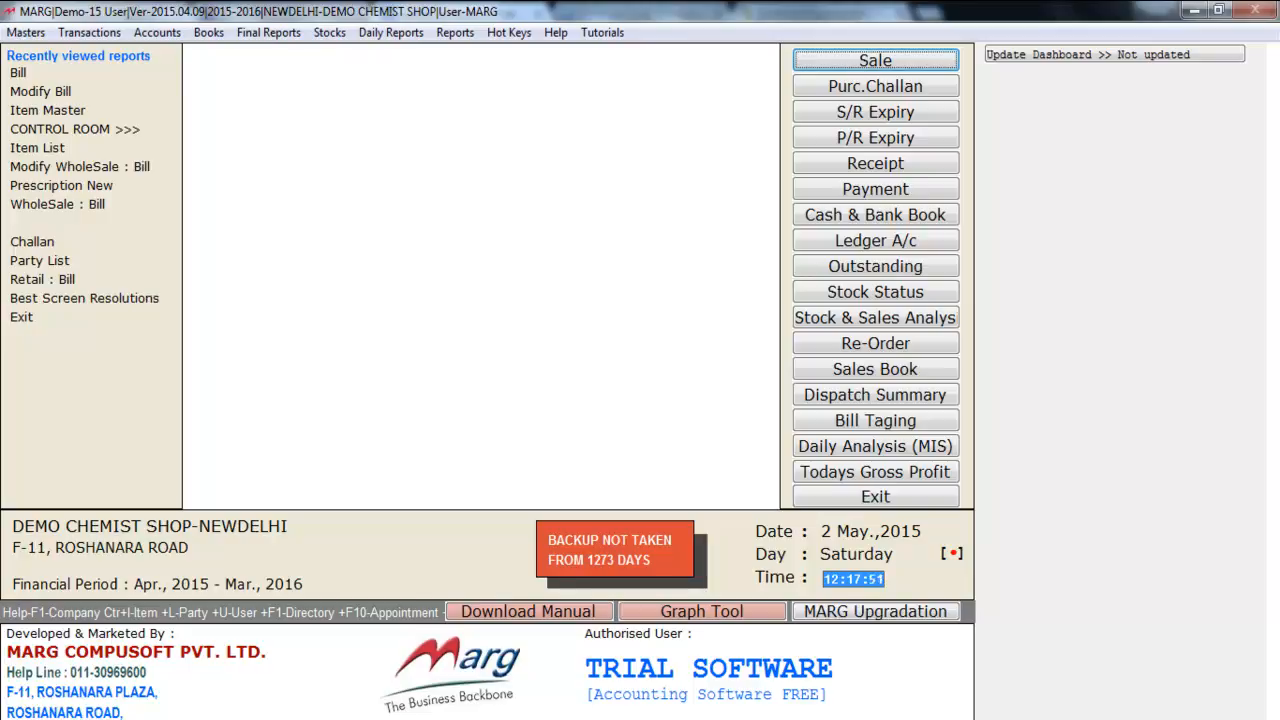
Start a new cash sale bill and add 14 tablets of CETRIZEN TAB at an MRP of 10.
key("Return")
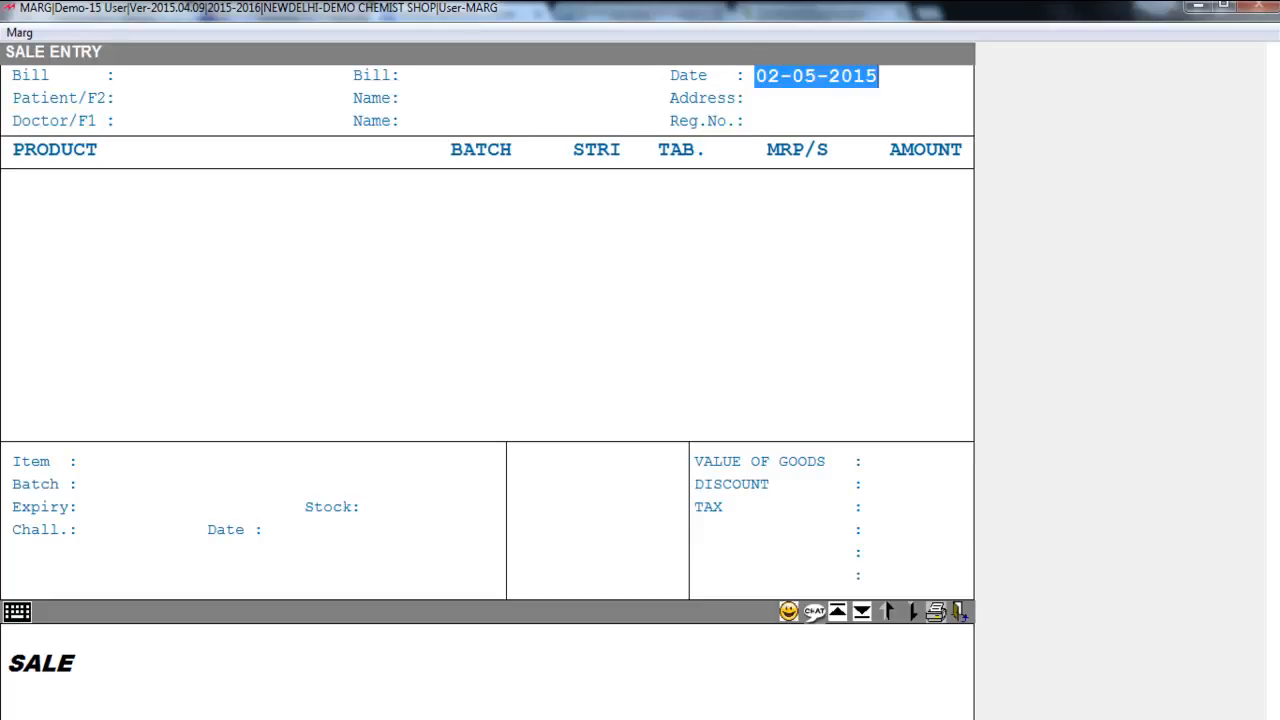
key("Return")
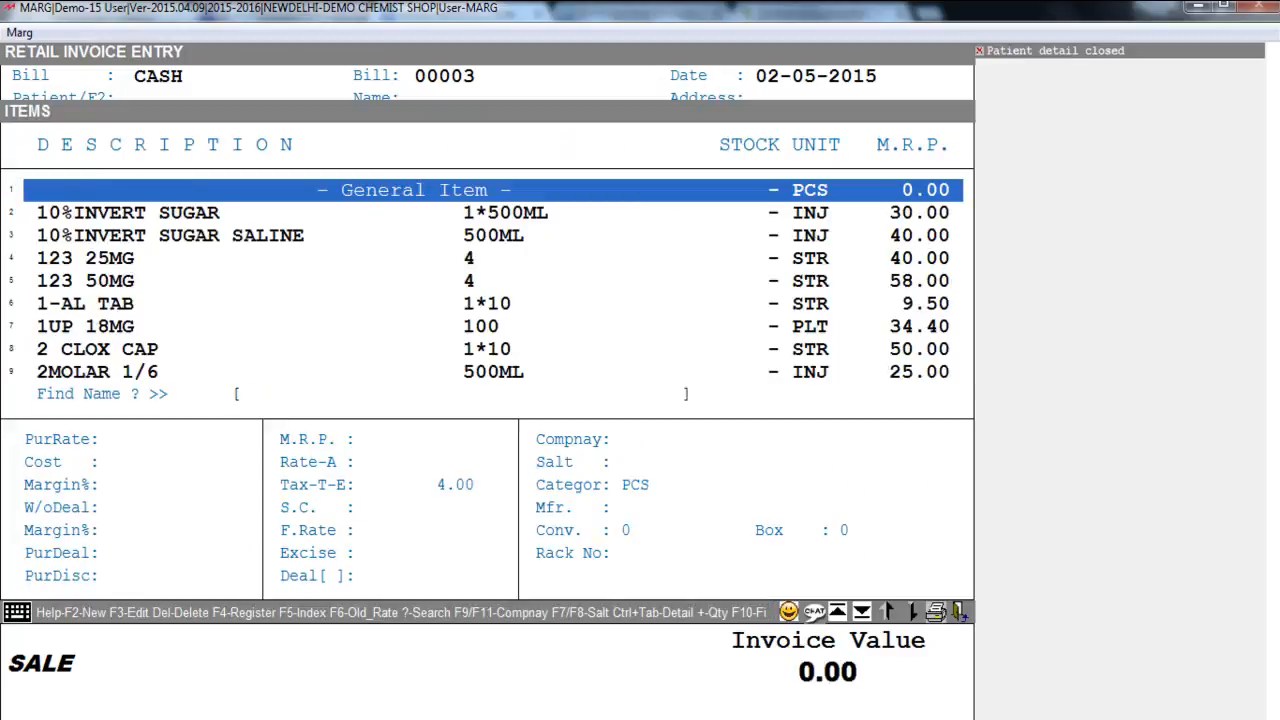
type("CETRIZEN")
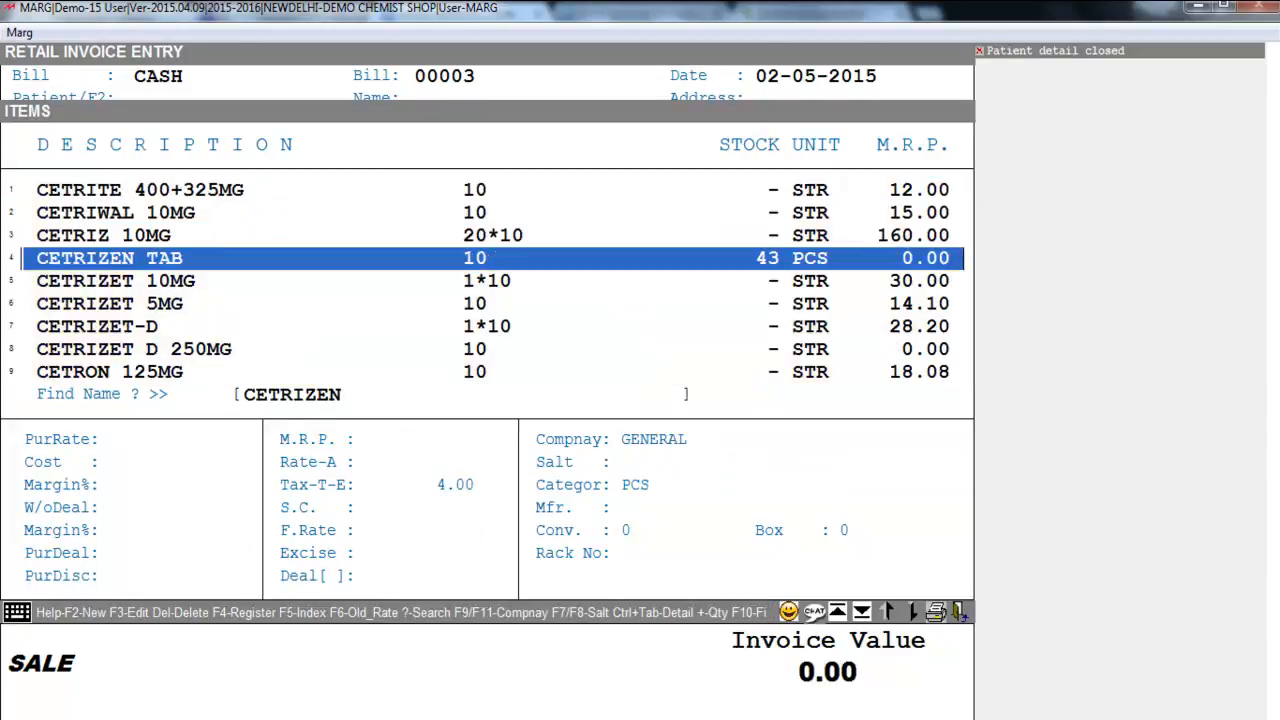
key("Return")
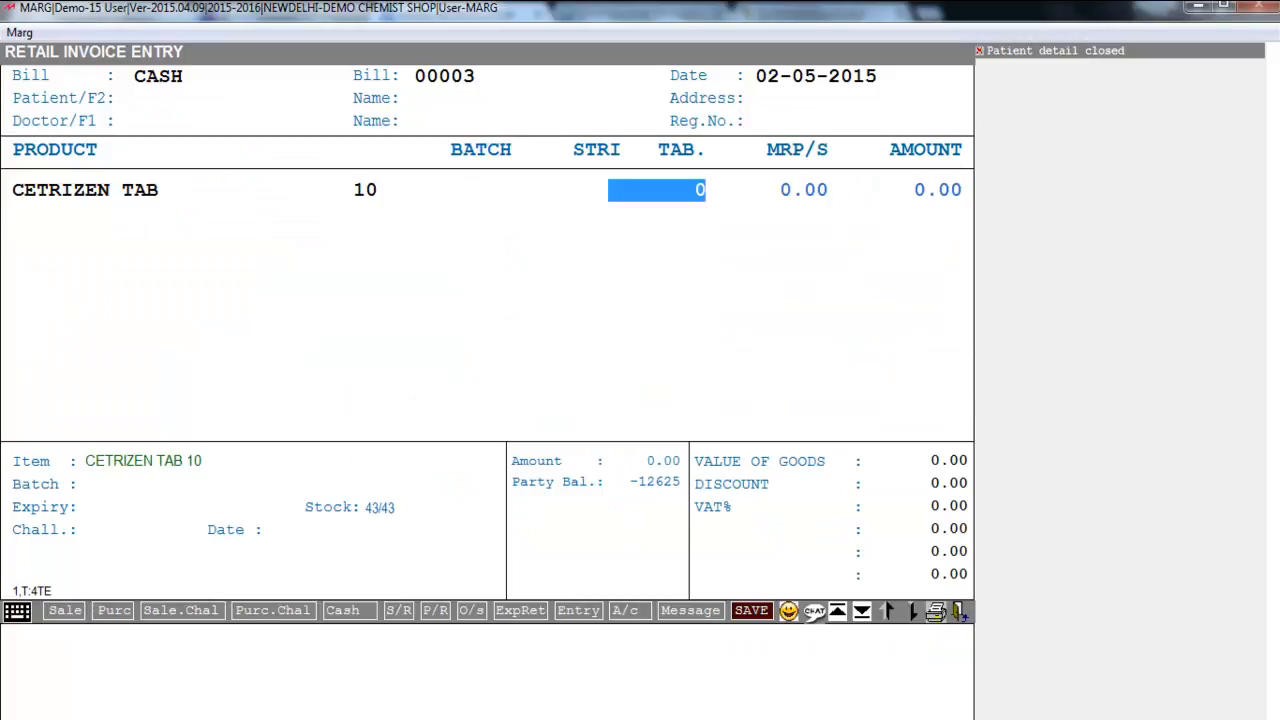
type("14")
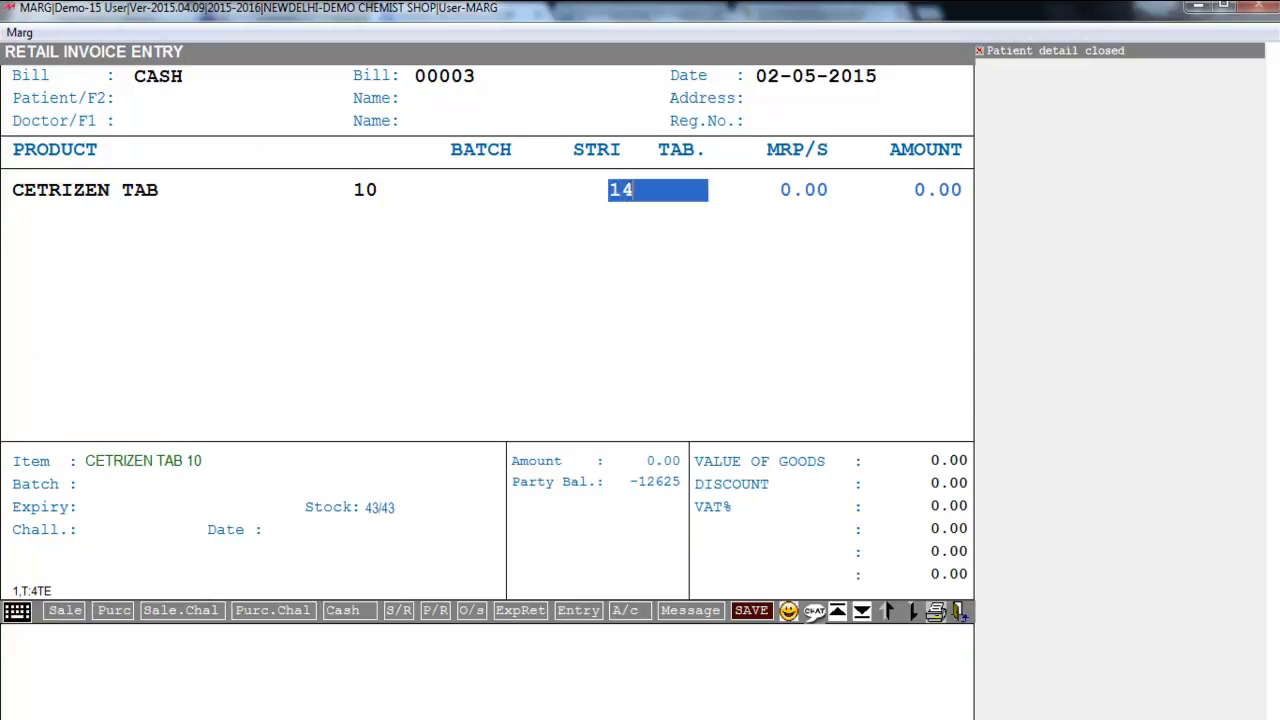
key("Return")
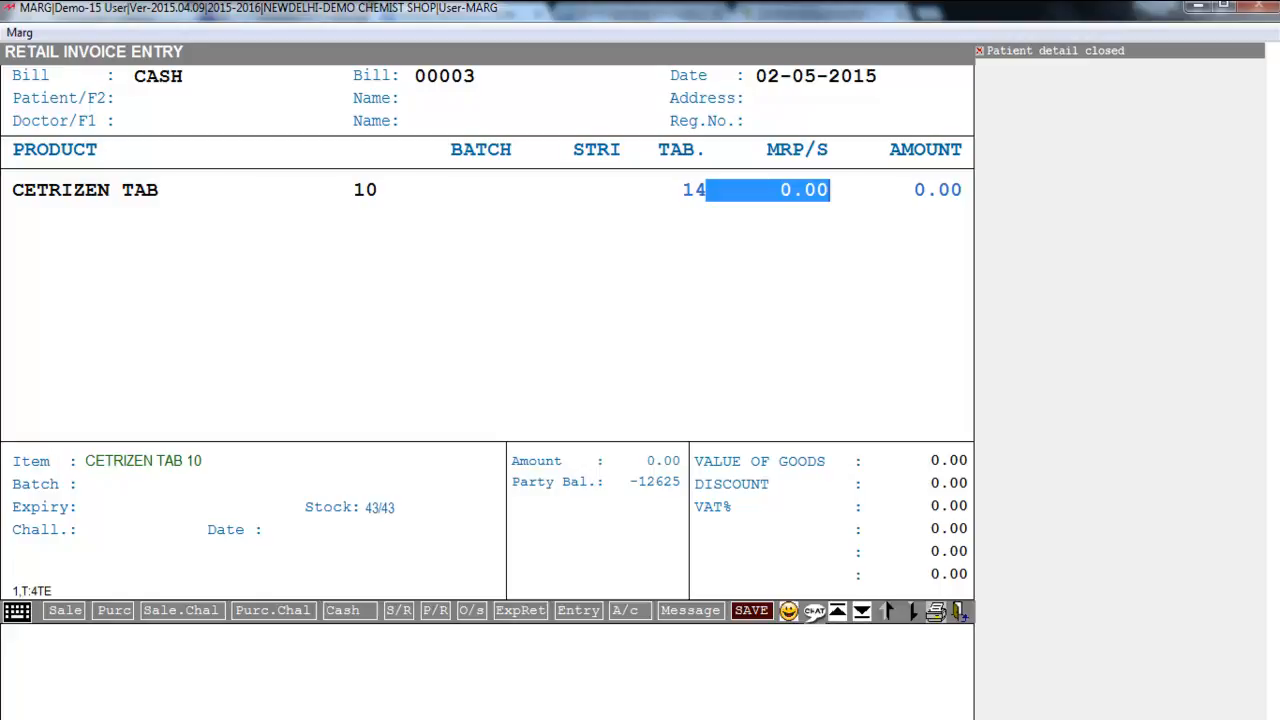
type("10")
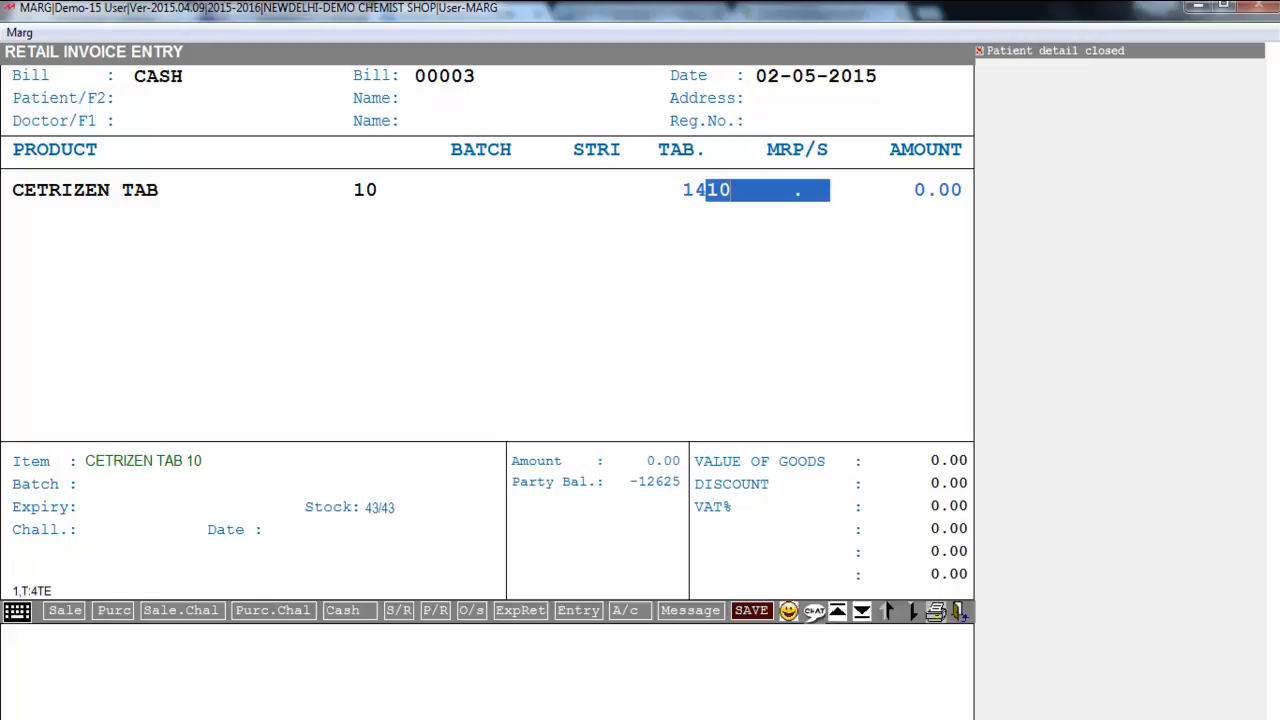
key("Return")
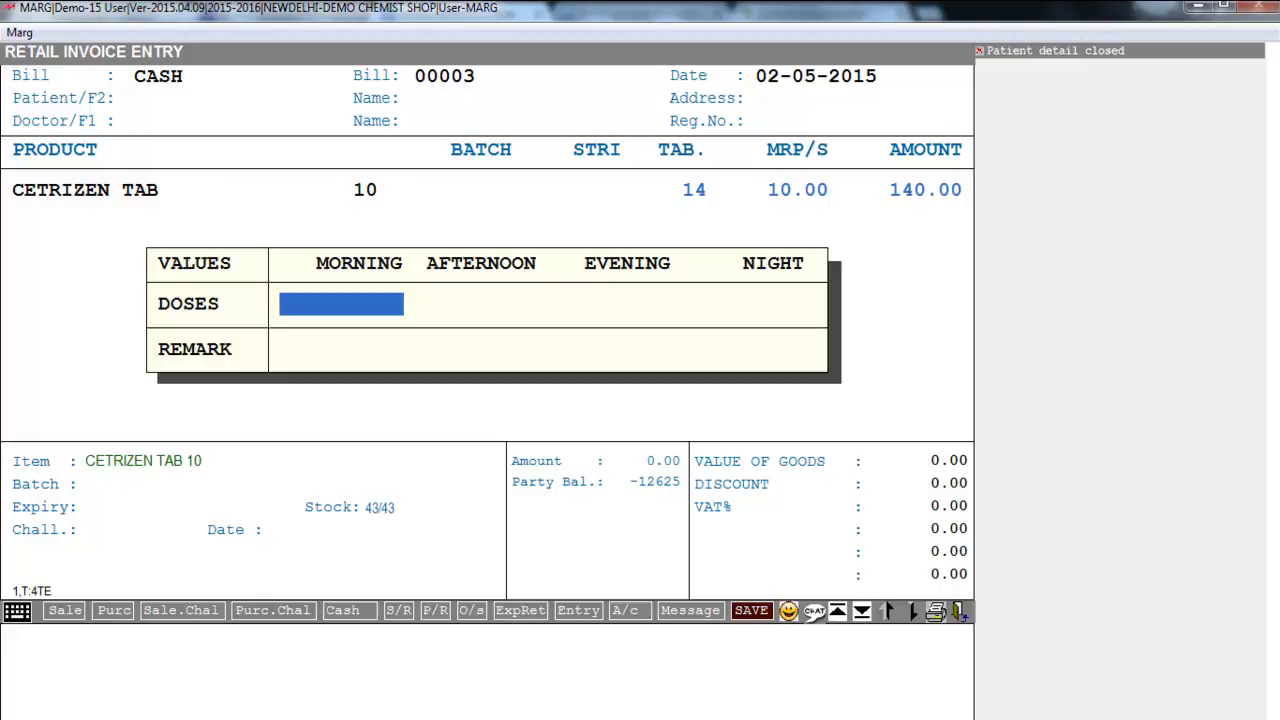
Enter 1 morning dose and 1 evening dose for CETRIZEN TAB, with 14 as the remark.
type("1")
key("Return")
key("Return")
type("1")
key("Return")
key("Return")
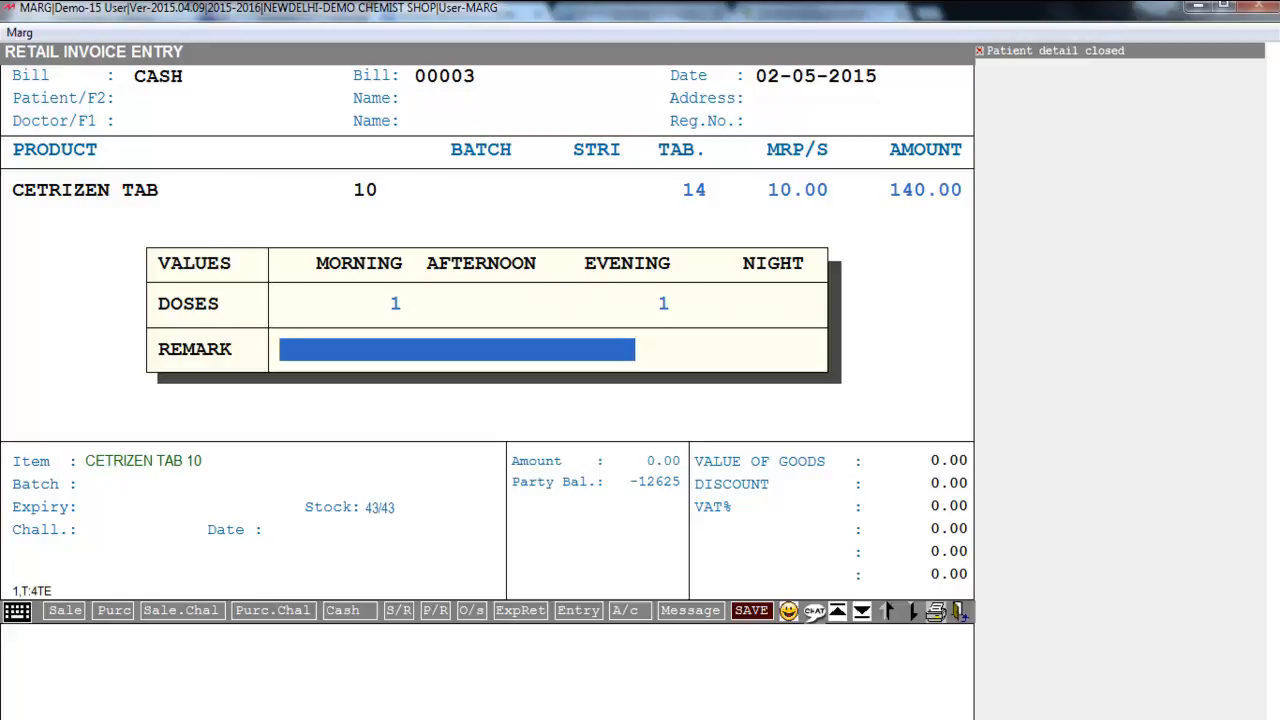
type("14")
key("Return")
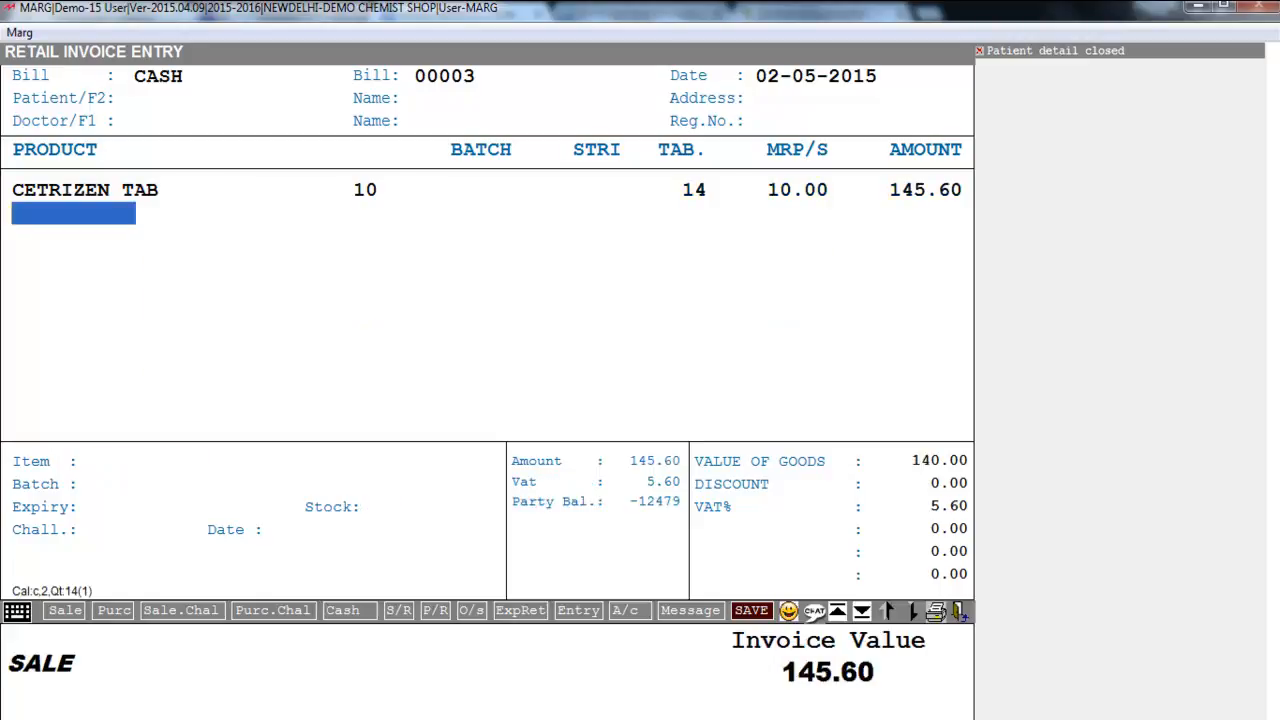
Add NERVONIC FORTE 10*2ML to the bill with a loose quantity of 7.
key("Return")
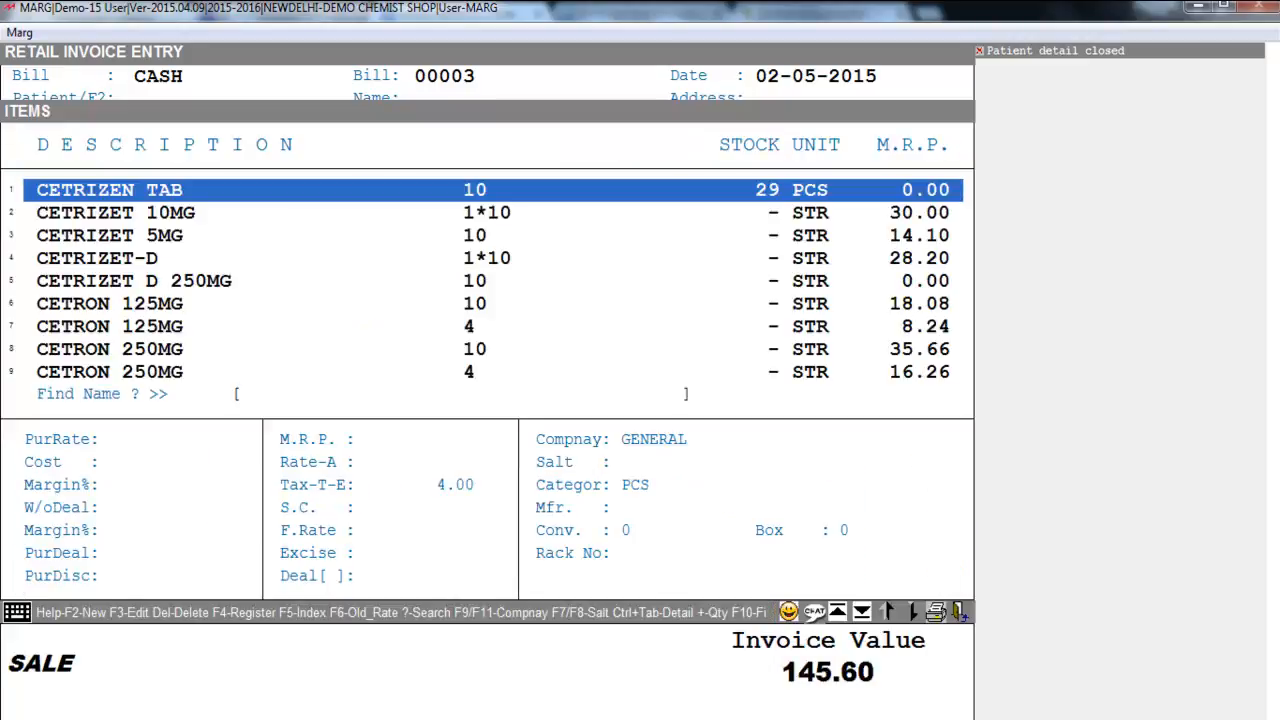
type("NERVO")
key("Down")
key("Return")
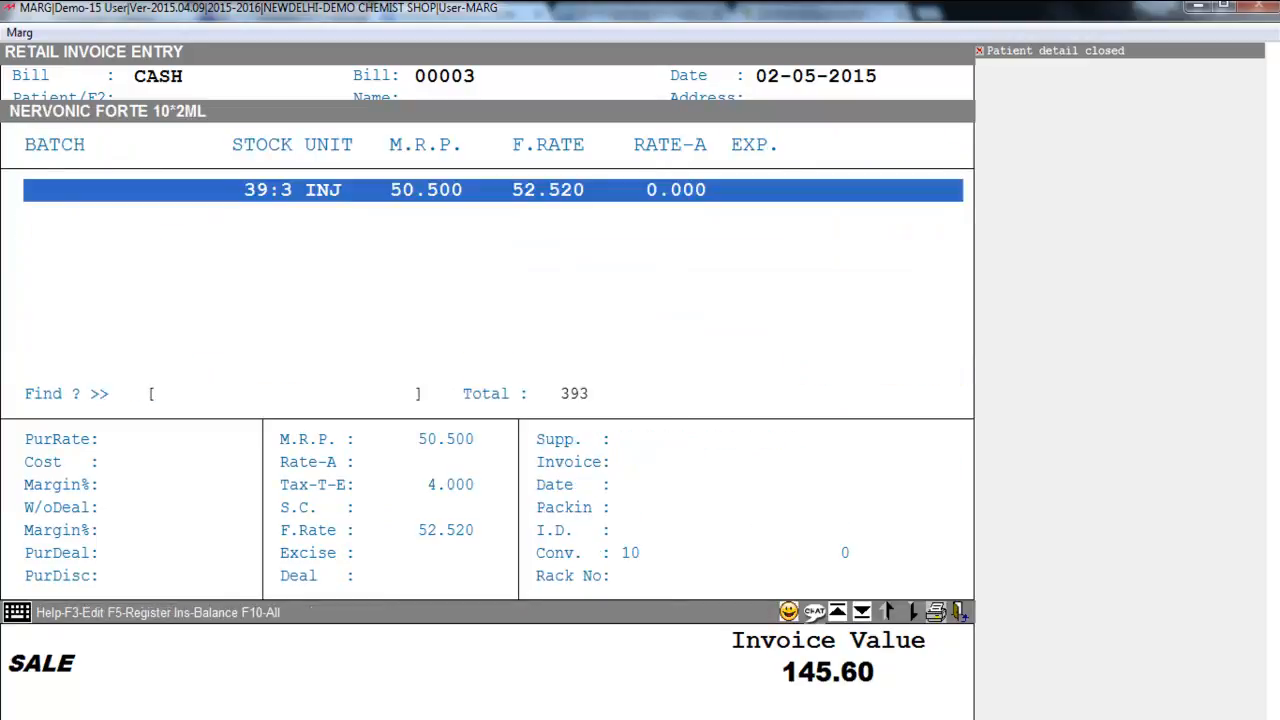
key("Return")
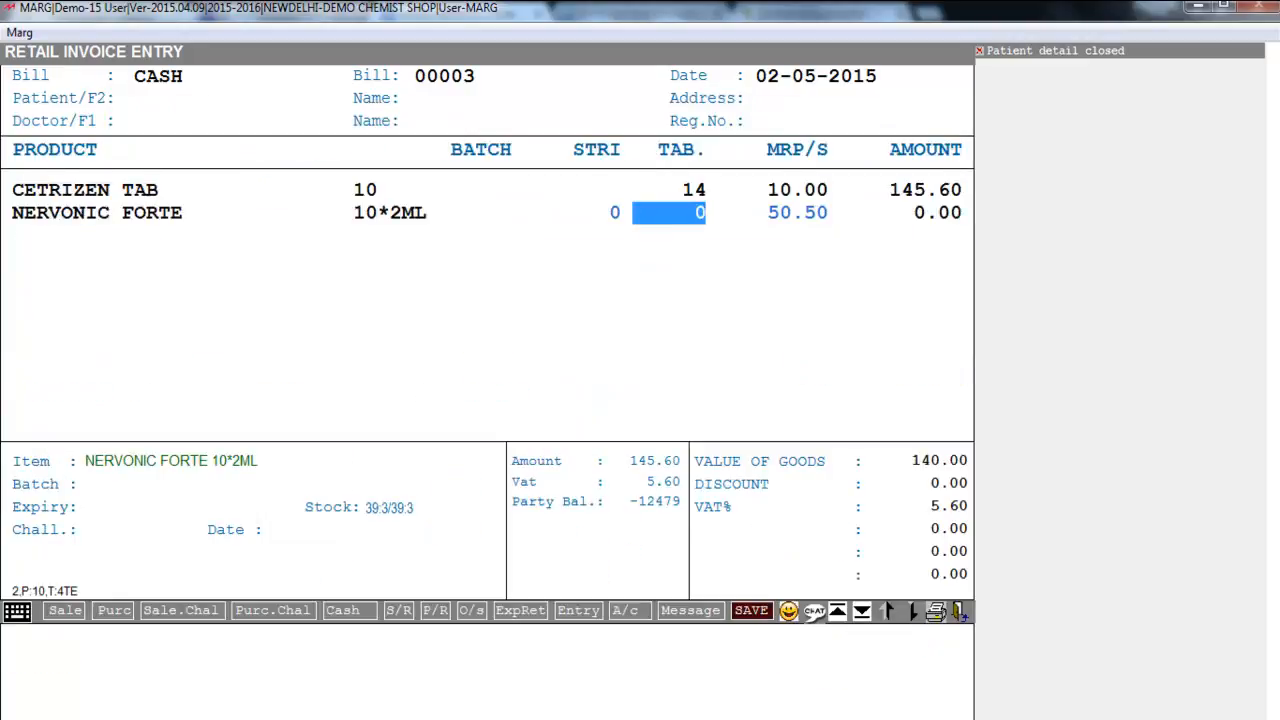
type("7")
key("Return")
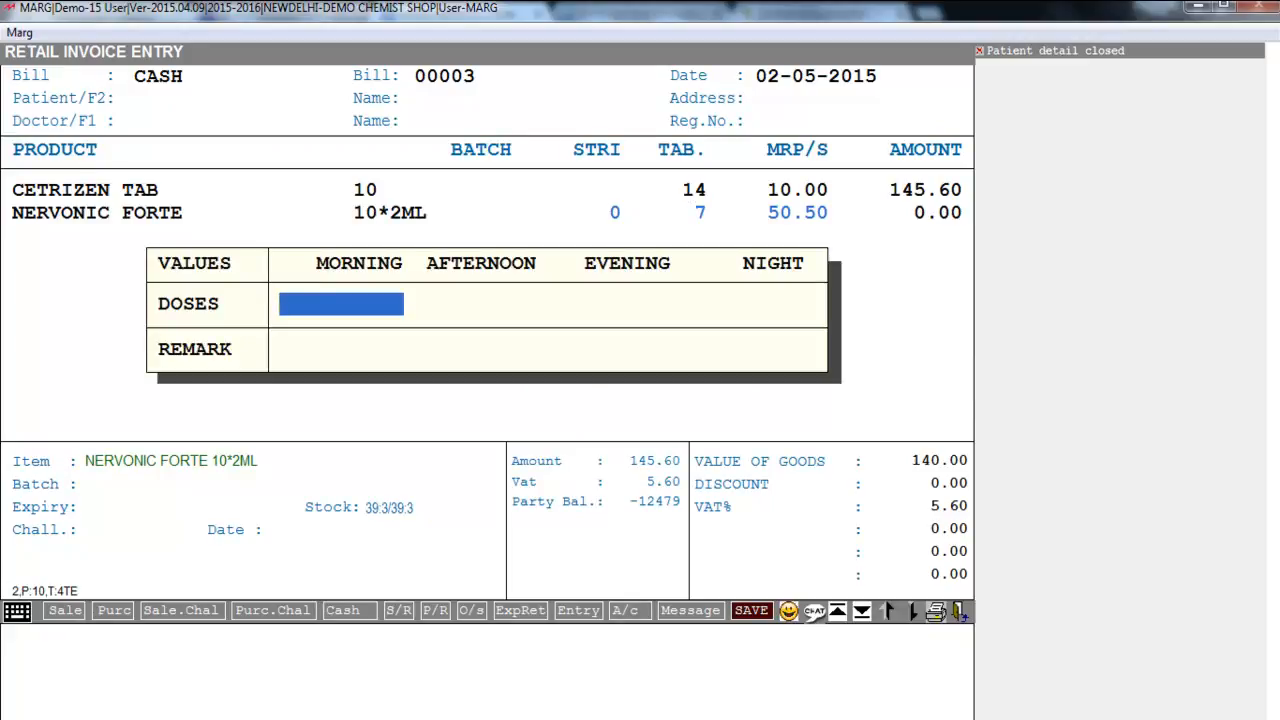
Enter only 1 night dose for NERVONIC FORTE and leave its remark blank.
key("Return")
key("Return")
key("Return")
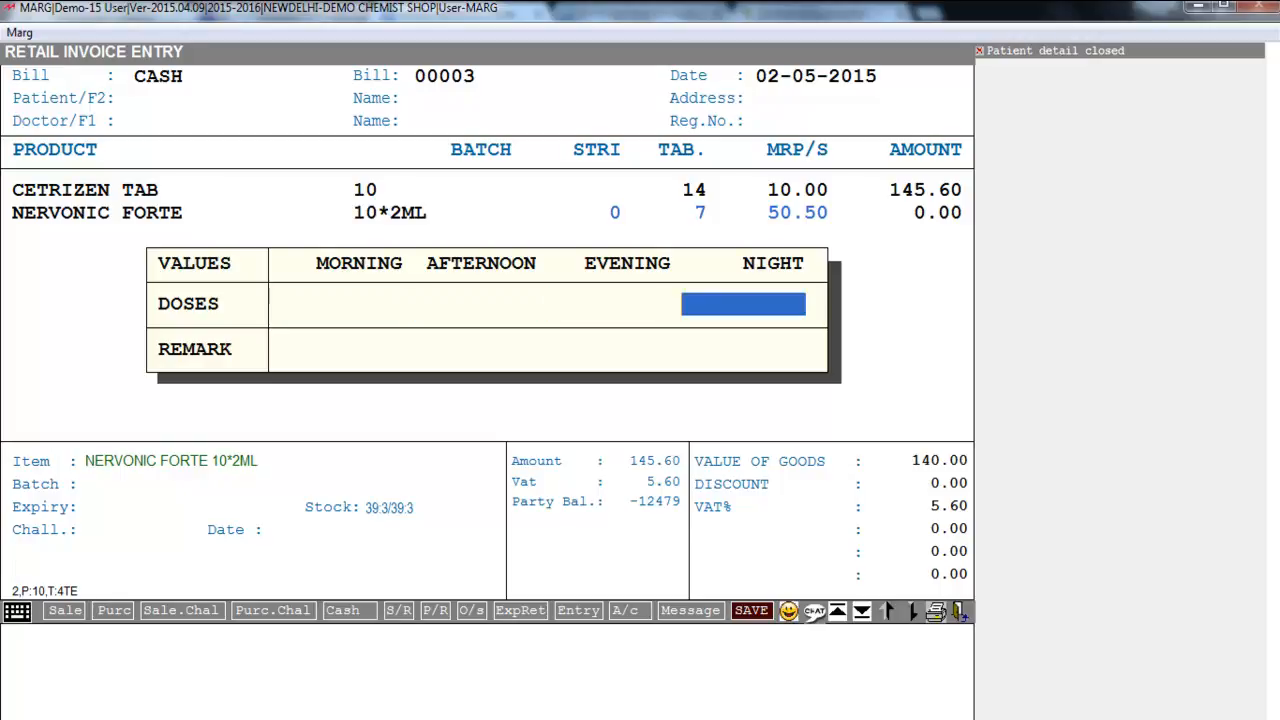
type("1")
key("Return")
key("Return")
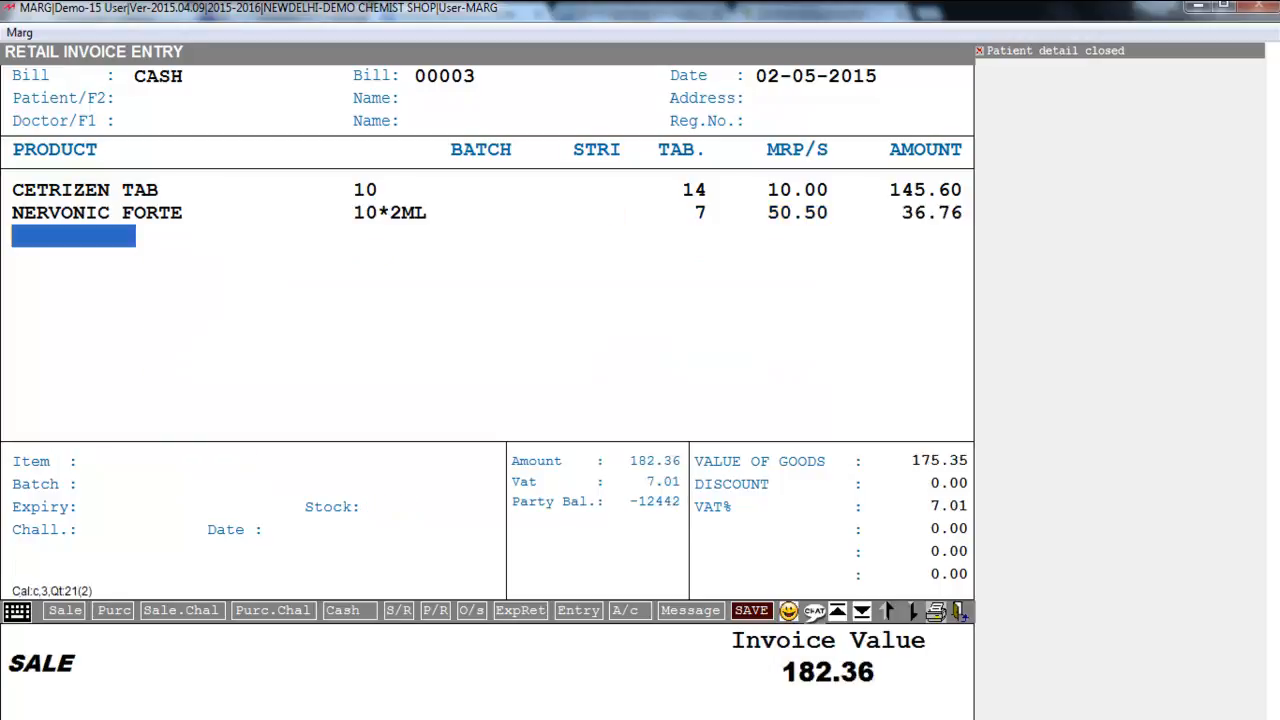
Add POLYBION SYP 1*250ML to the bill with a quantity of 1.
type("POLYBIO")
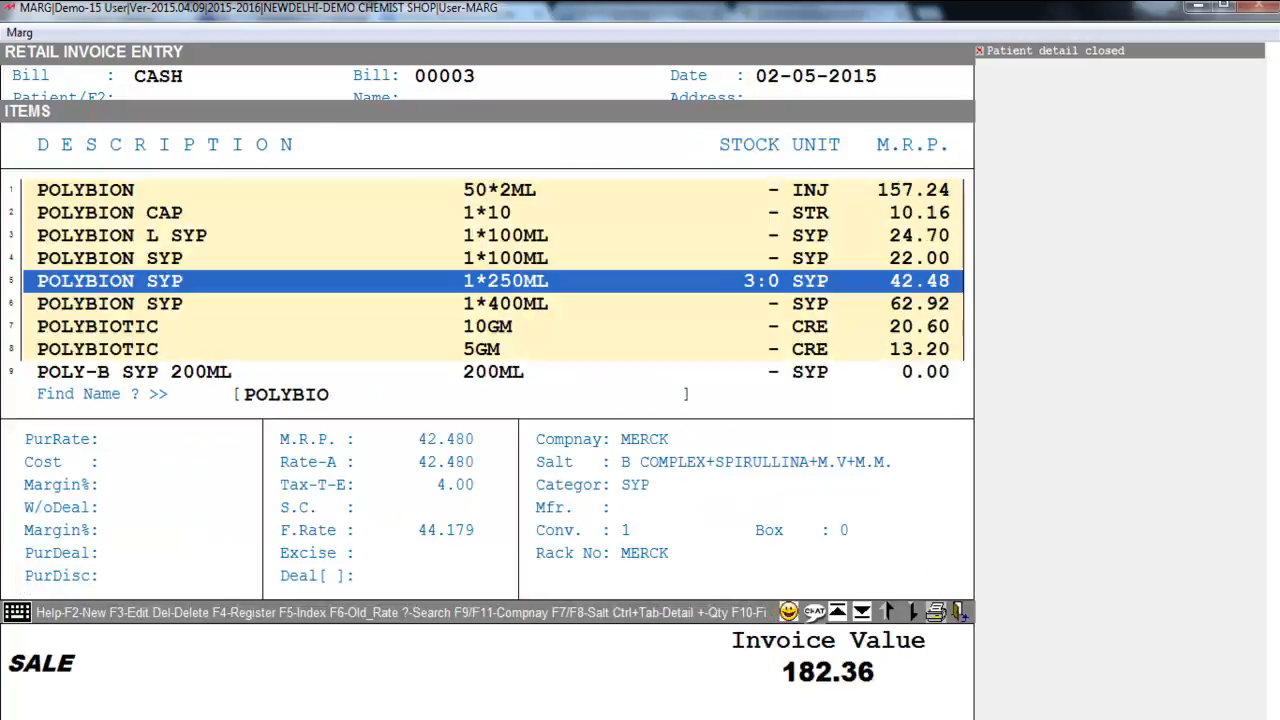
key("Return")
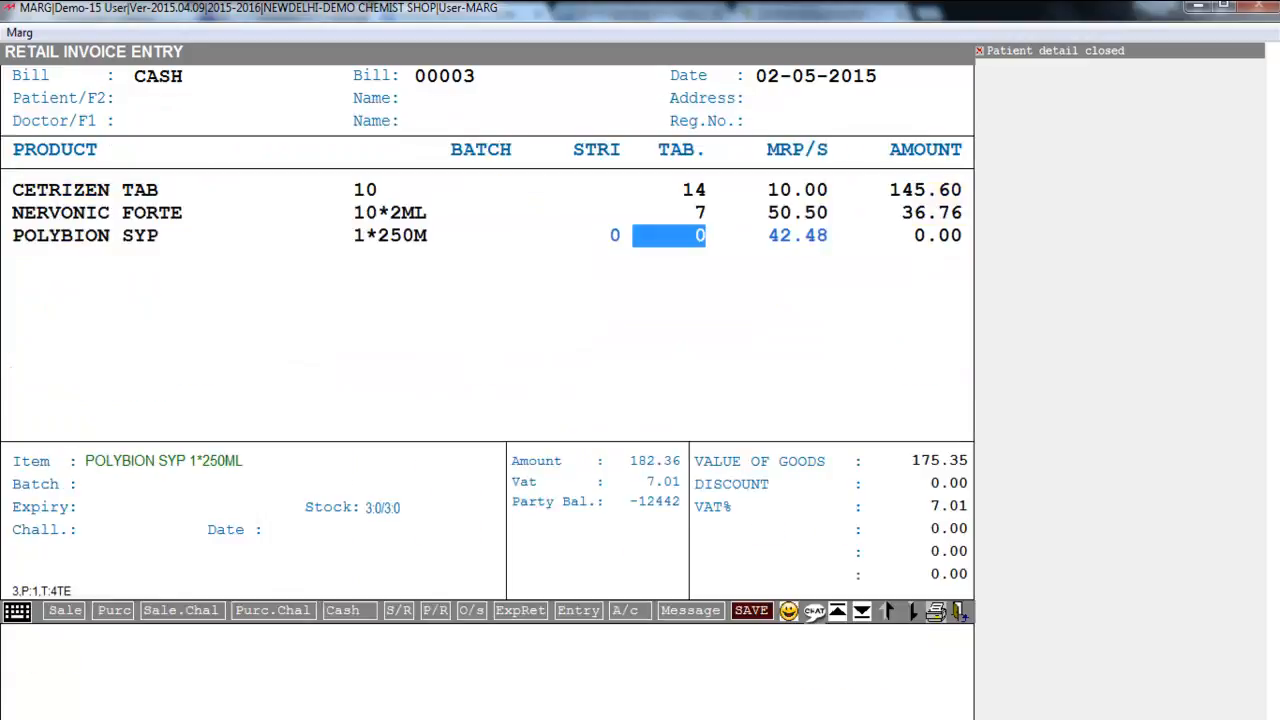
type("1")
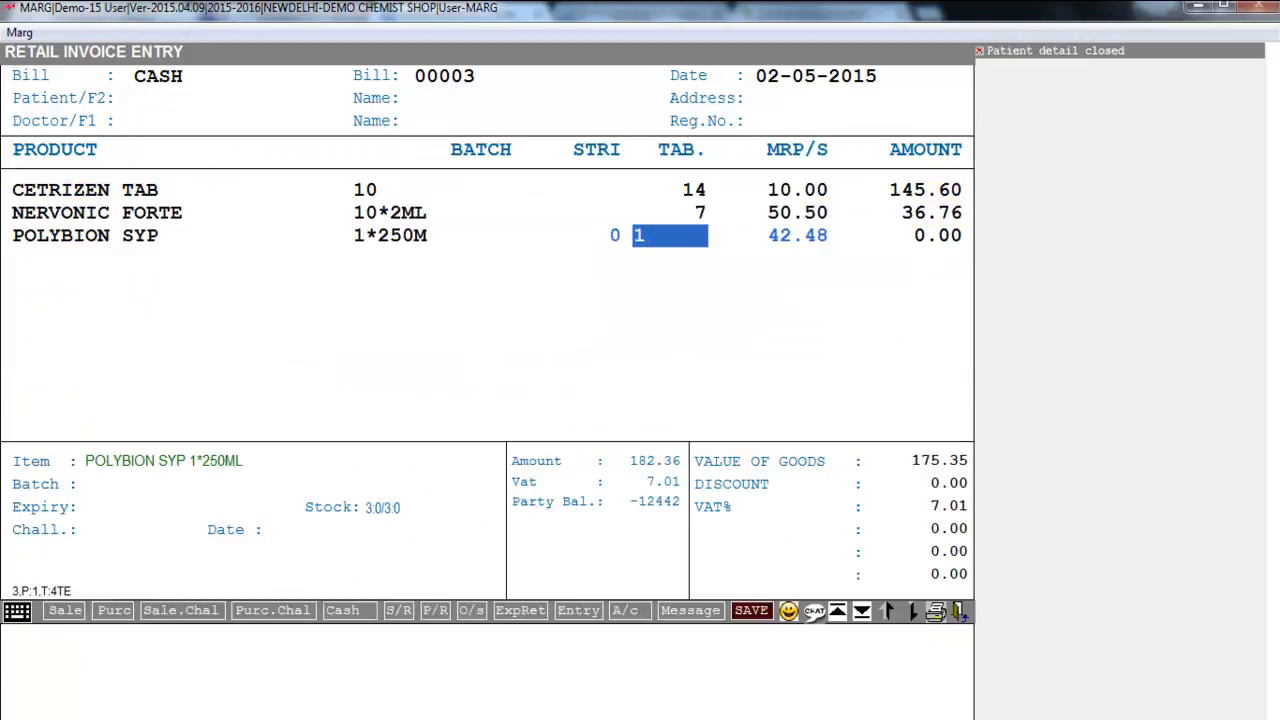
key("Return")
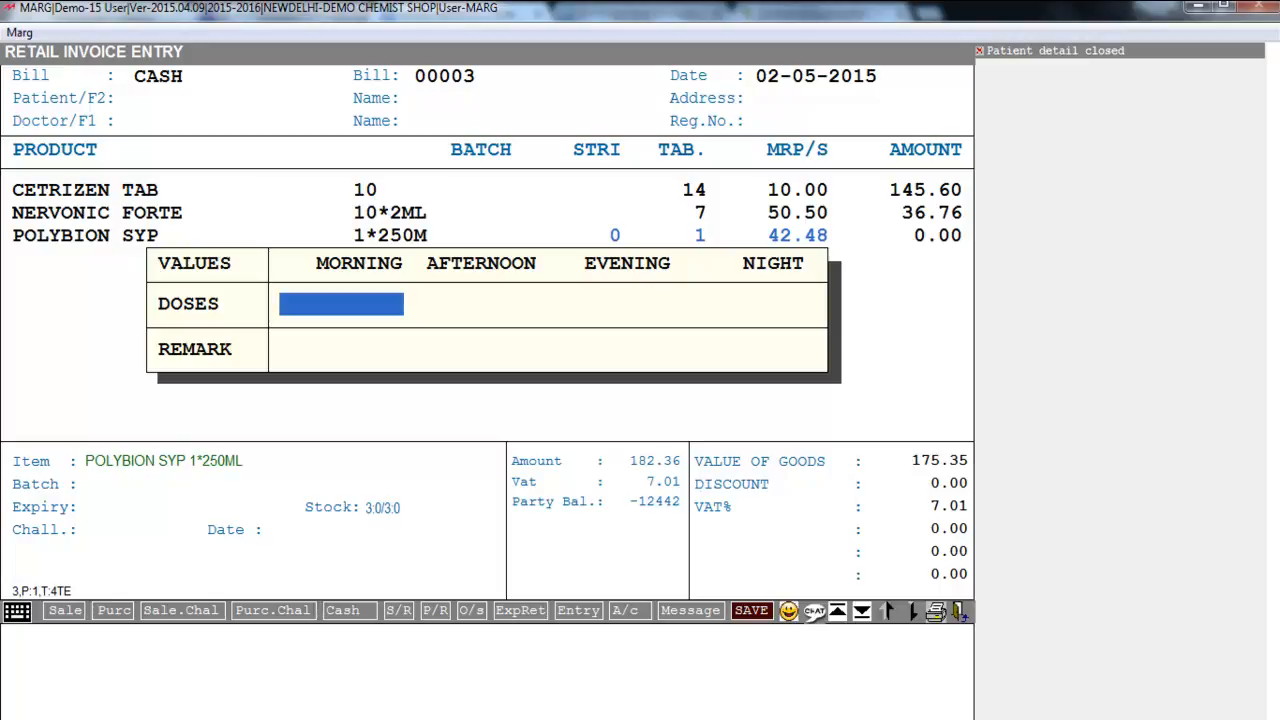
Enter 1 morning dose and 1 night dose for POLYBION SYP, with the remark TAKE THIS AFTER MEAL.
type("1")
key("Return")
key("Return")
key("Return")
type("1")
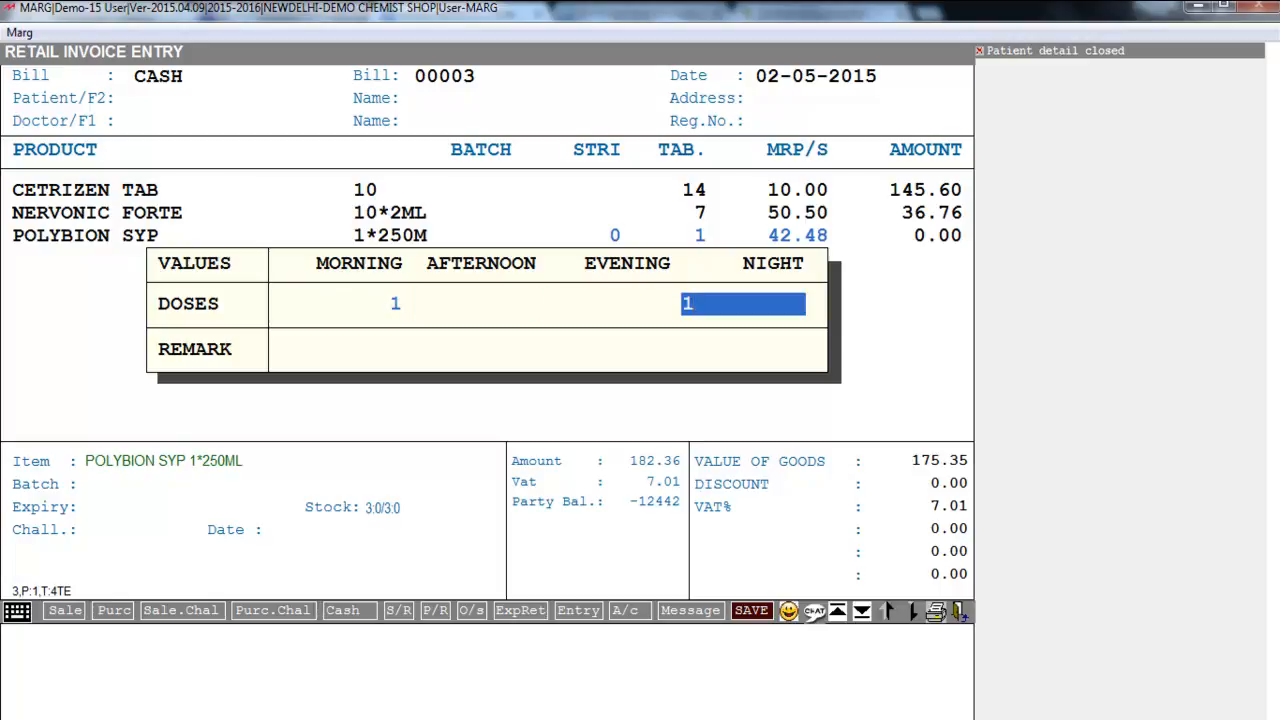
key("Return")
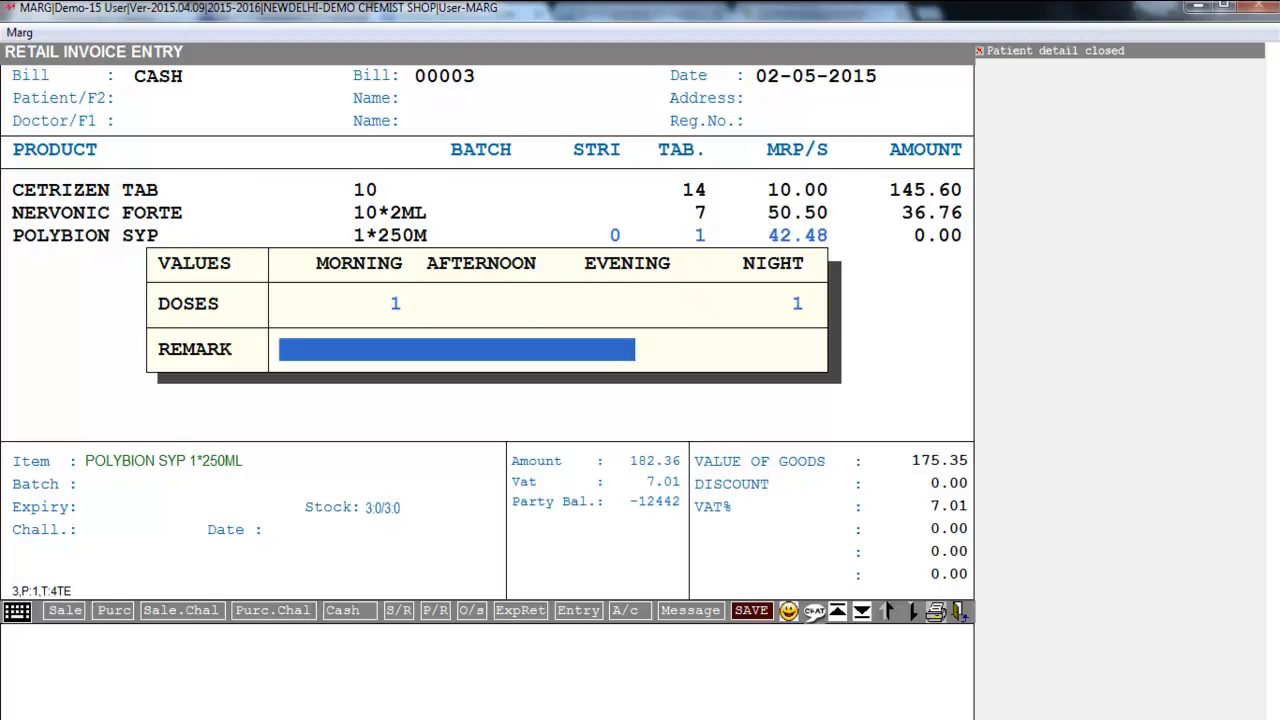
type("TAKE THIS AFTER MEAL")
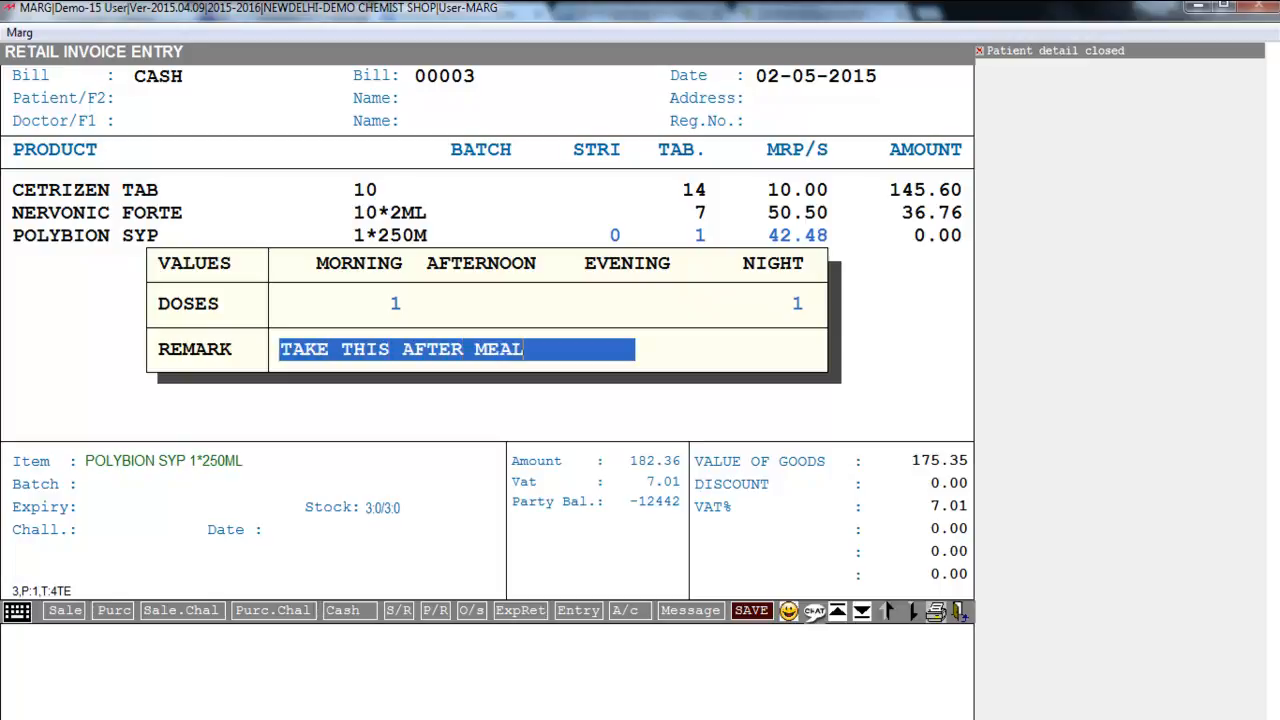
key("Return")
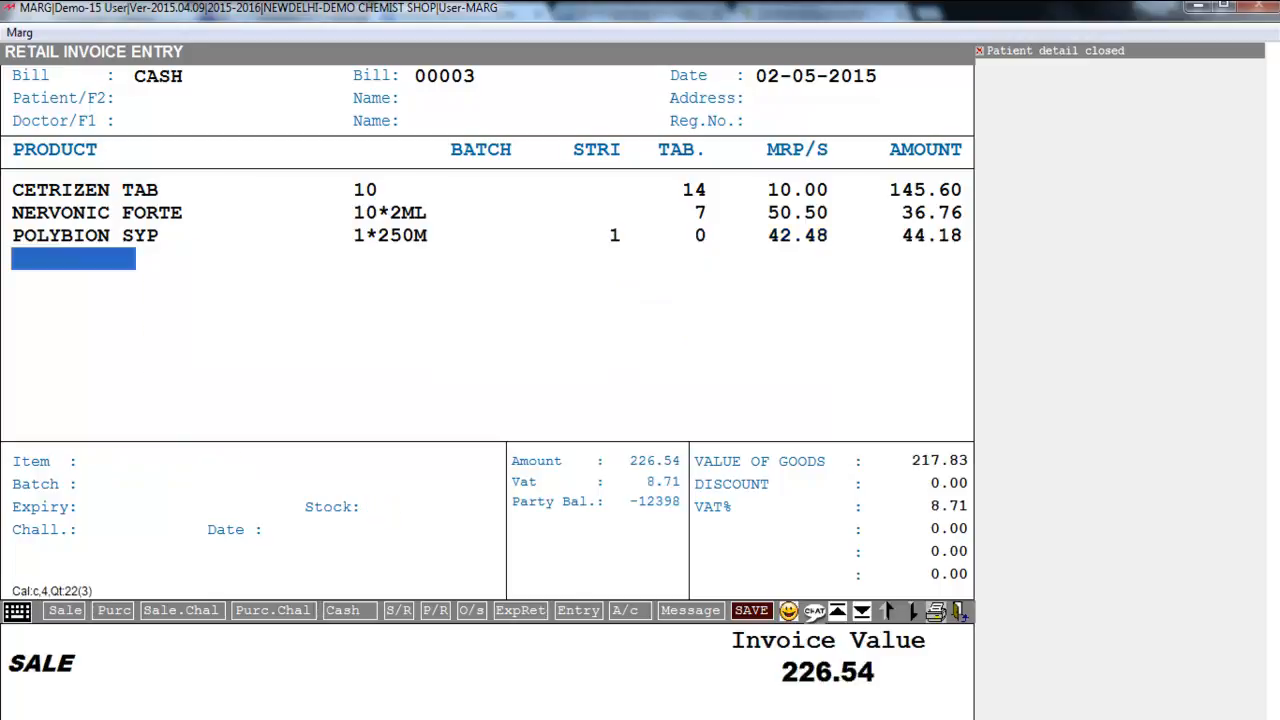
Add 3 tablets of COMBIFLAM TAB 1*10 to the bill.
key("Return")
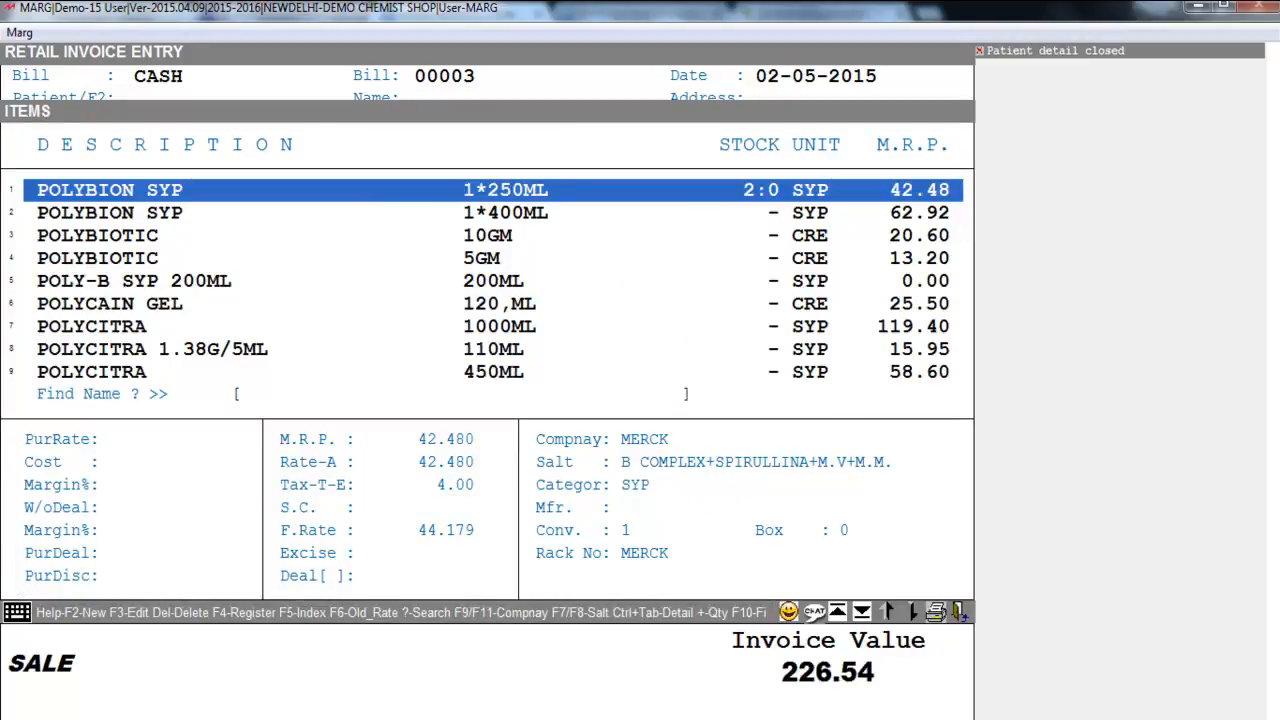
type("COMBIFLA")
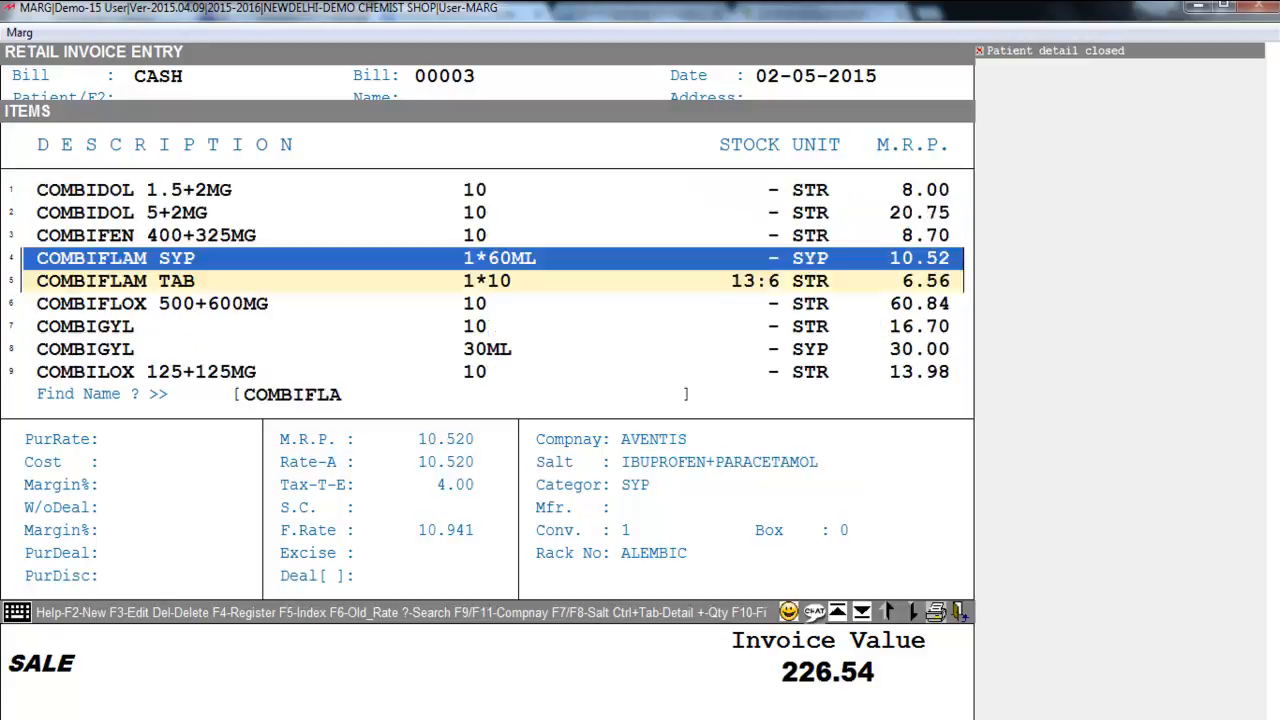
key("Down")
key("Return")
key("Return")
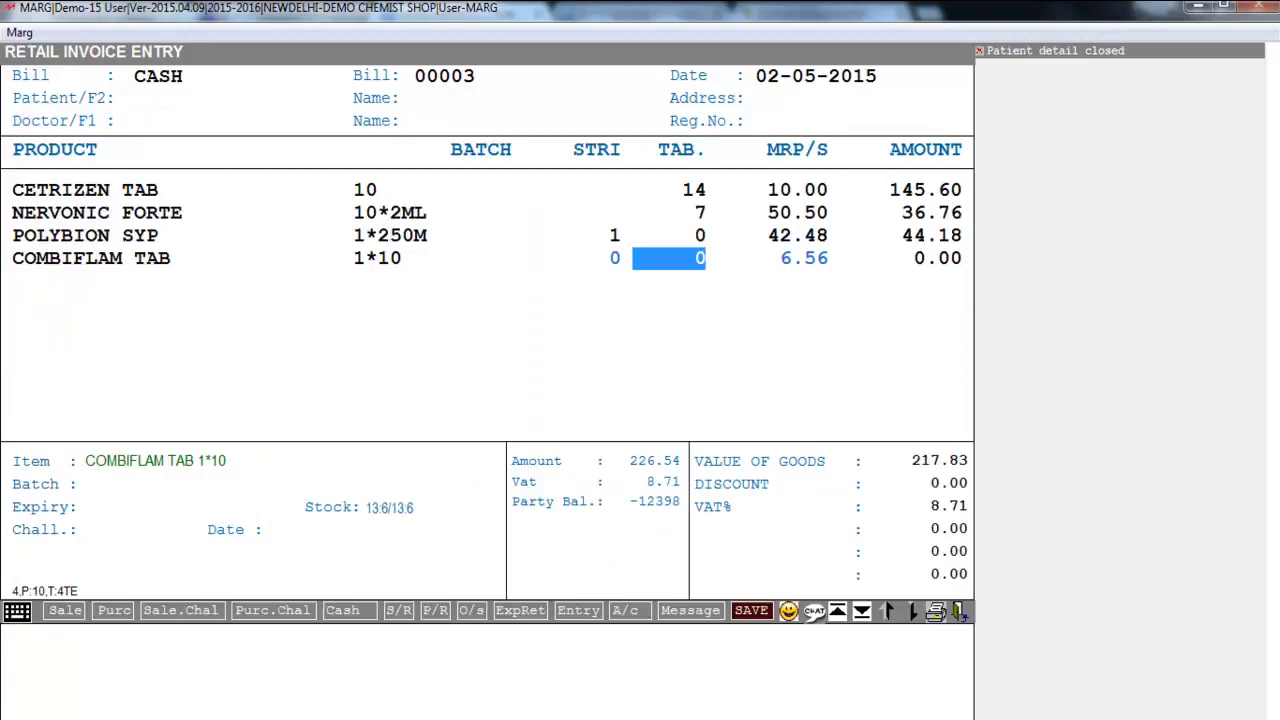
type("3")
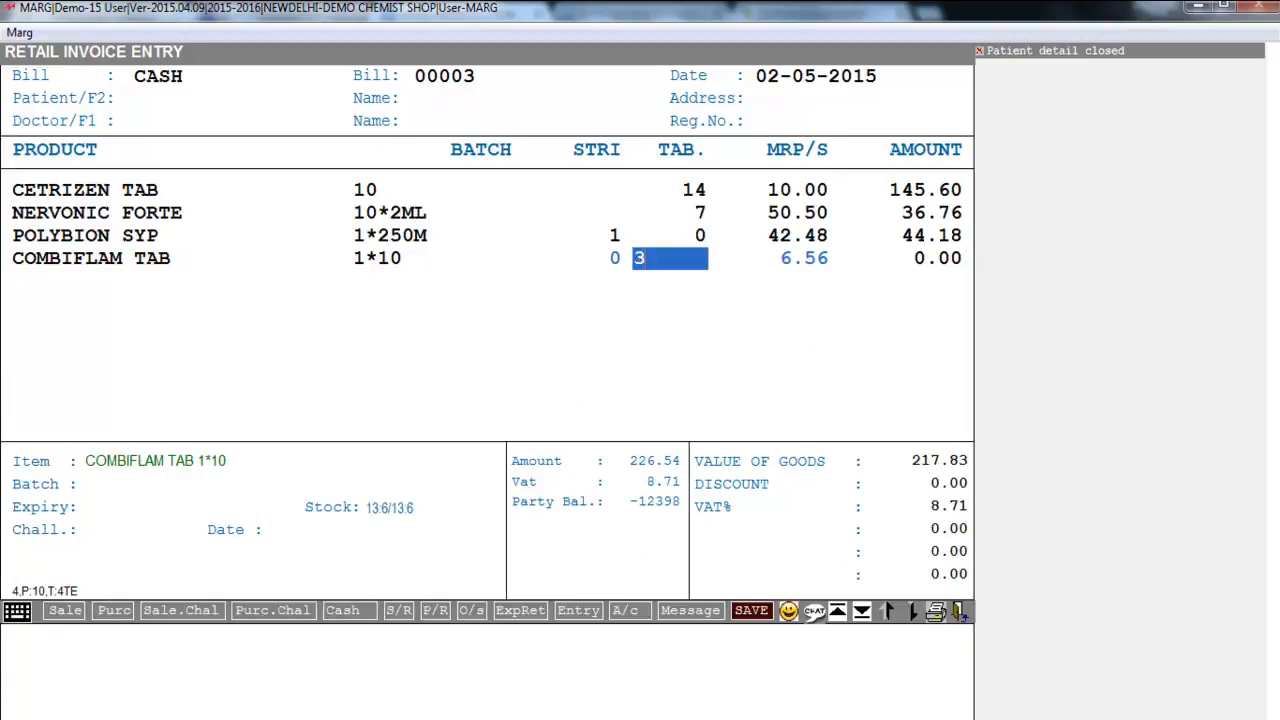
key("Return")
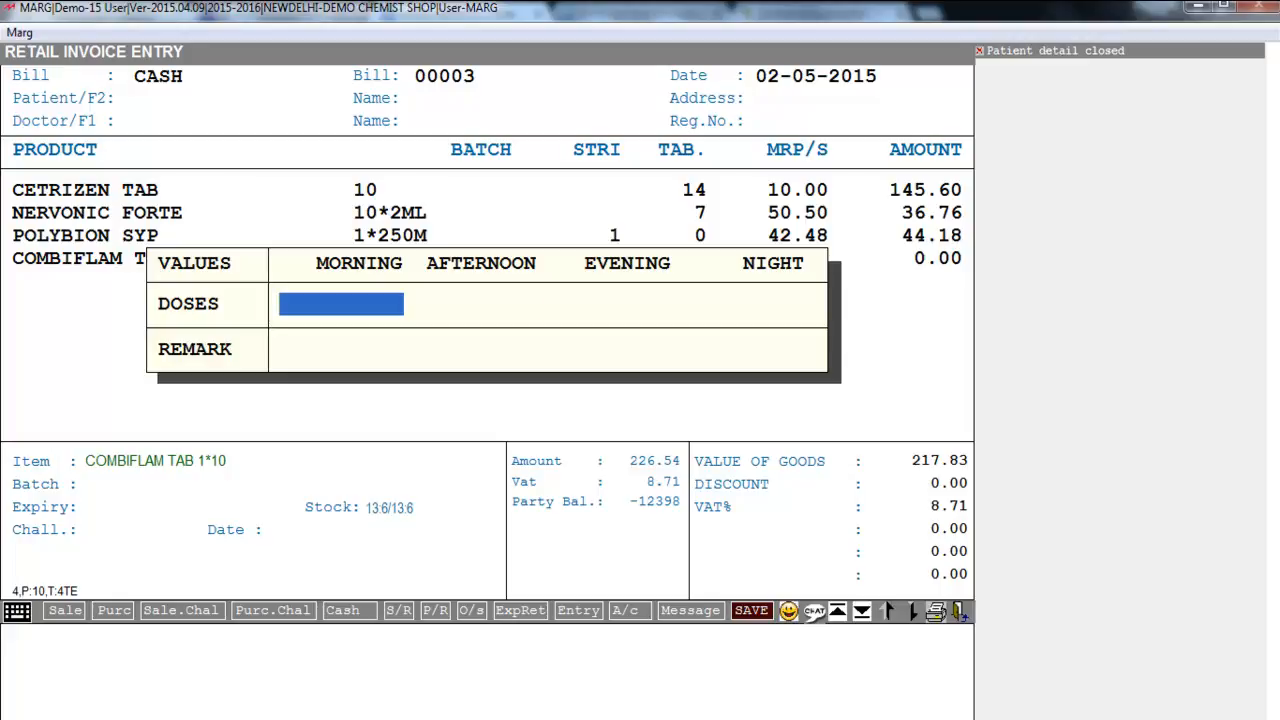
Leave all dose timings blank for COMBIFLAM TAB and enter the remark TAKE 1 TAB IF PAIN.
key("Return")
key("Return")
key("Return")
key("Return")
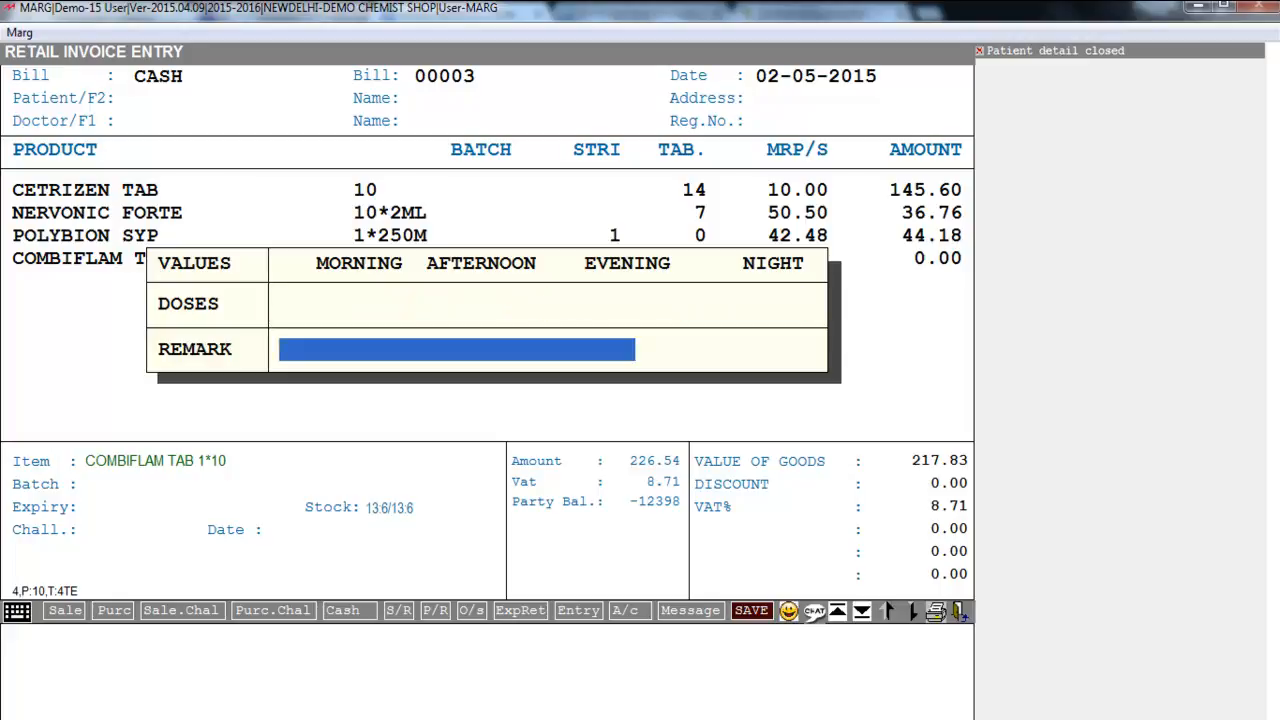
type("TAKE 1 TAB IF PAIN")
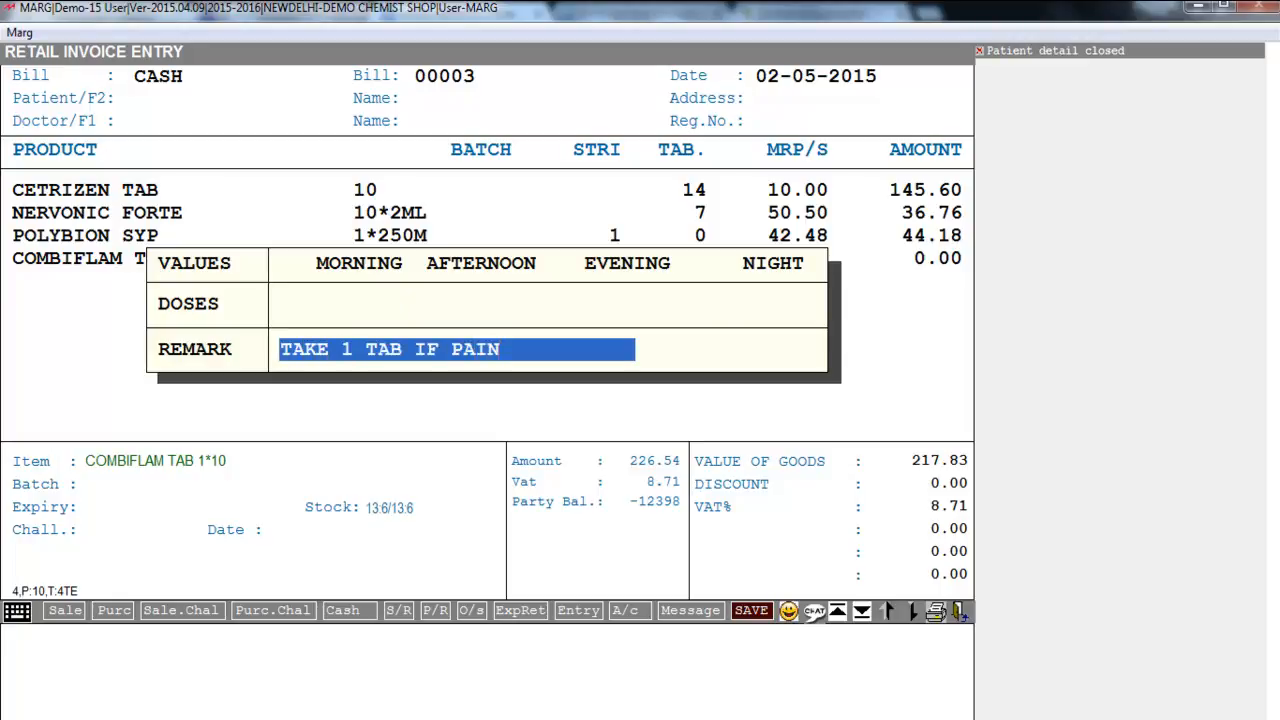
key("Return")
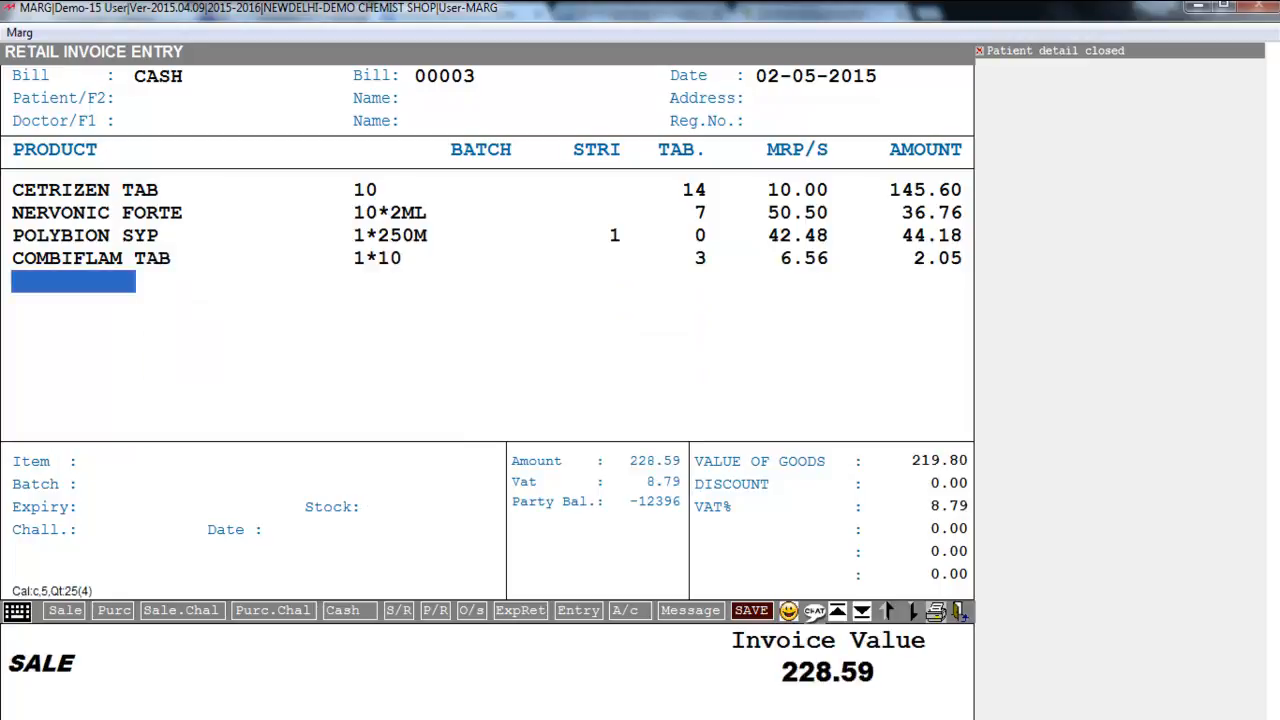
Add 3 tablets of ACILOC-RD TAB 1*10 to the bill.
key("Return")
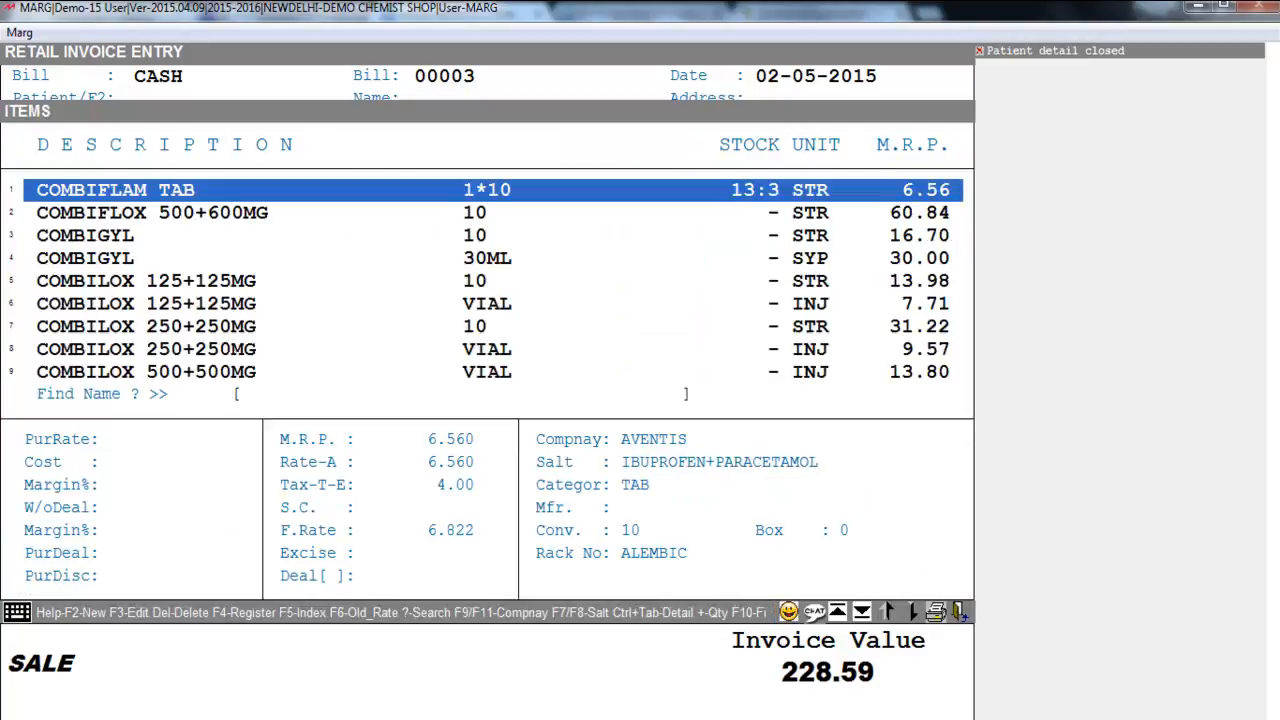
type("ACILOC")
key("Down")
key("Down")
key("Down")
key("Return")
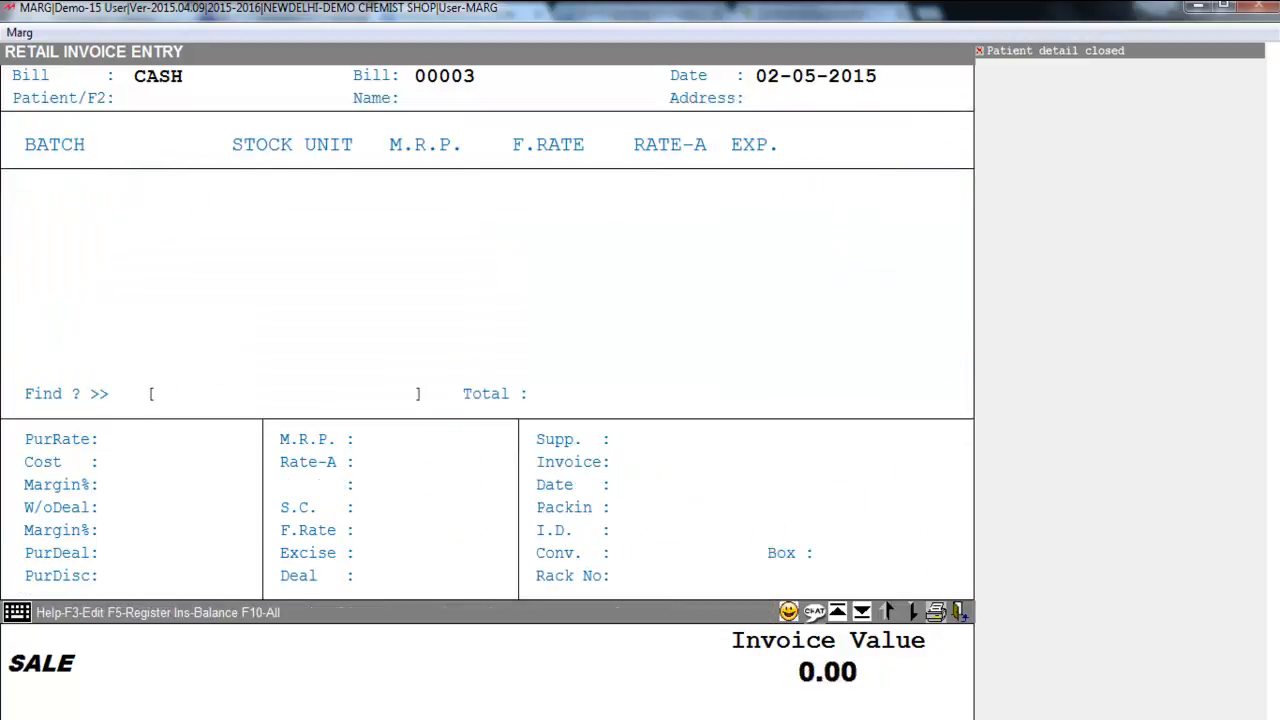
key("Return")
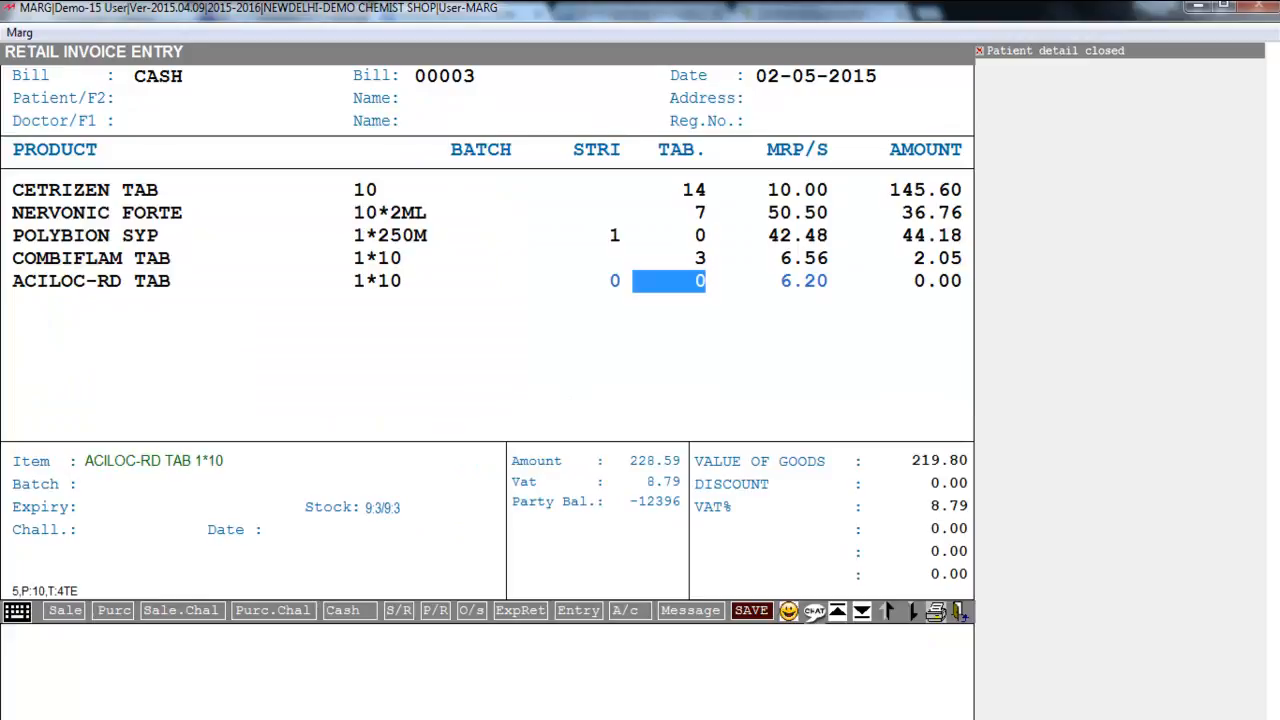
key("Return")
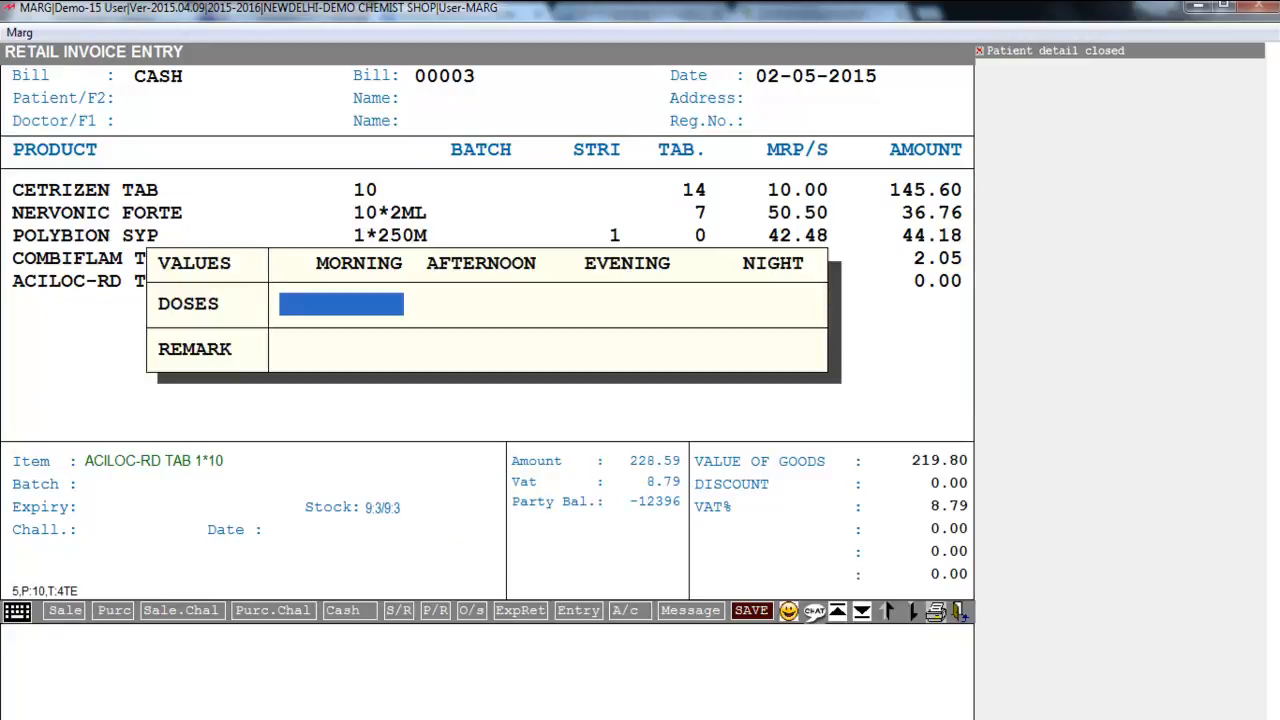
Enter 1 morning dose for ACILOC-RD TAB, with the remark ON ALTERNATE DAYS.
type("1")
key("Return")
key("Return")
key("Return")
key("Return")
type("ON ALTERNATE DAYS")
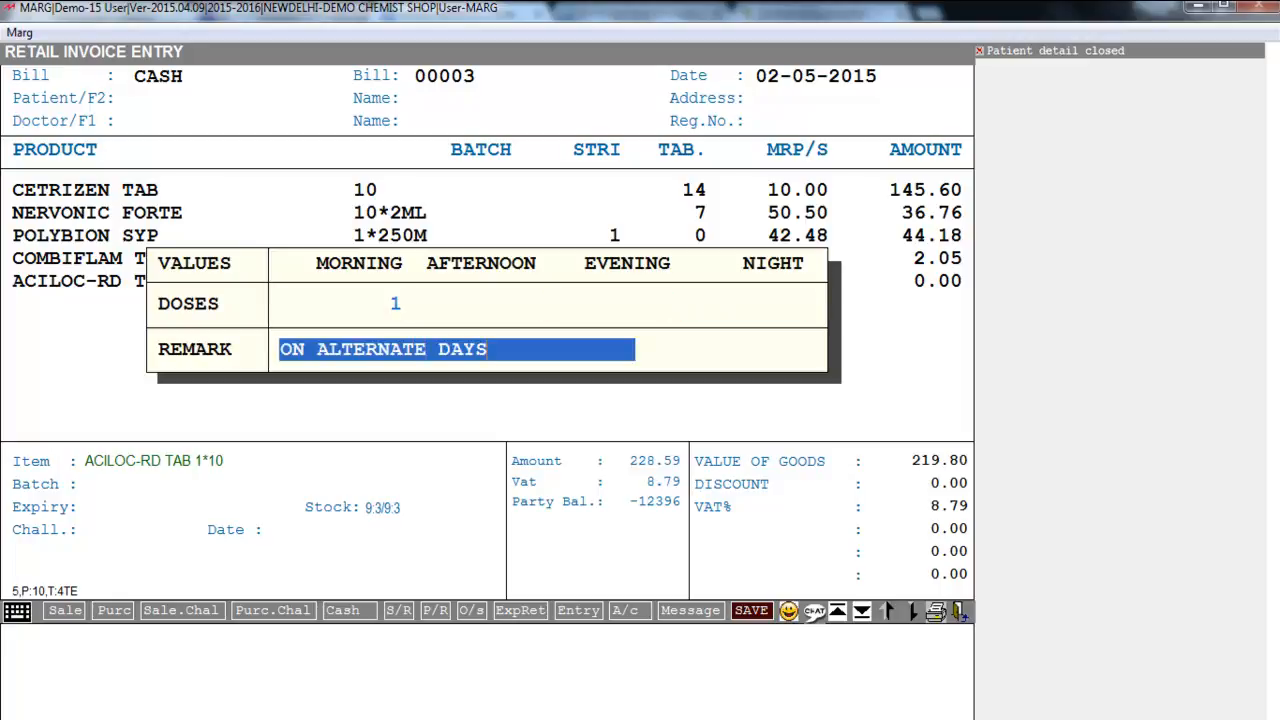
key("Return")
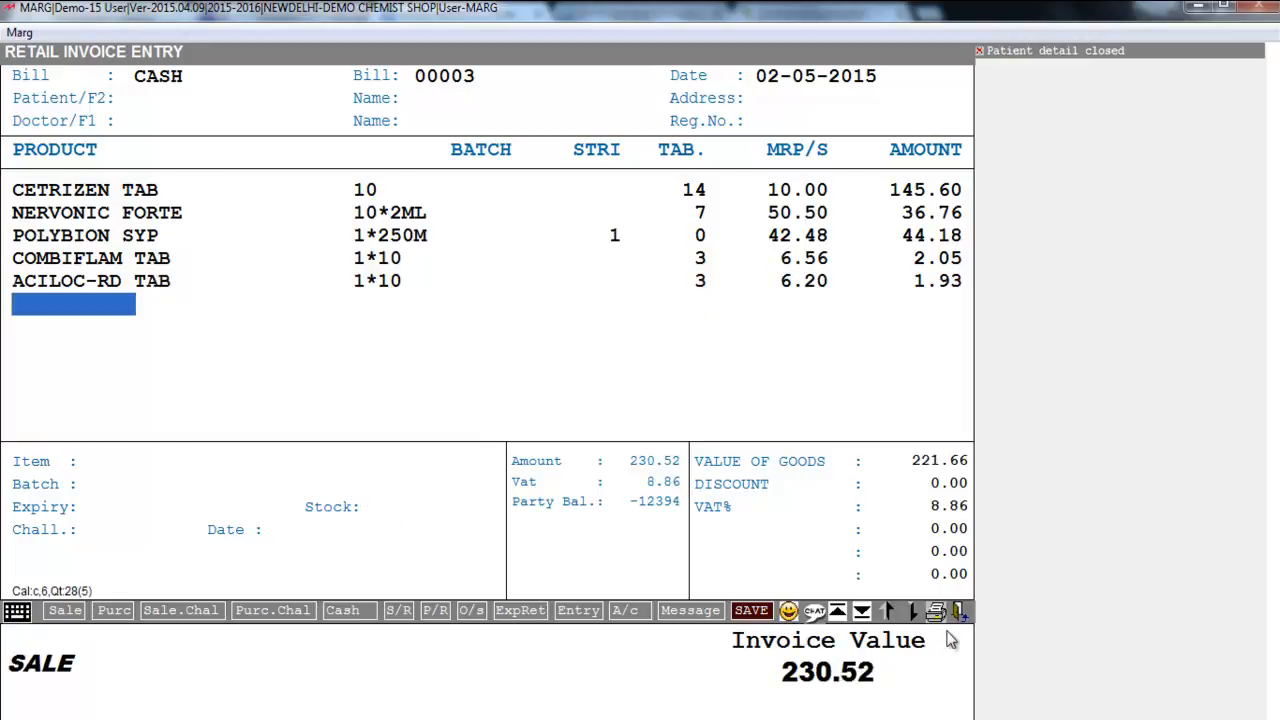
Finish and save the cash bill, and display its invoice on screen.
key("Return")
key("Return")
key("Return")
key("Return")
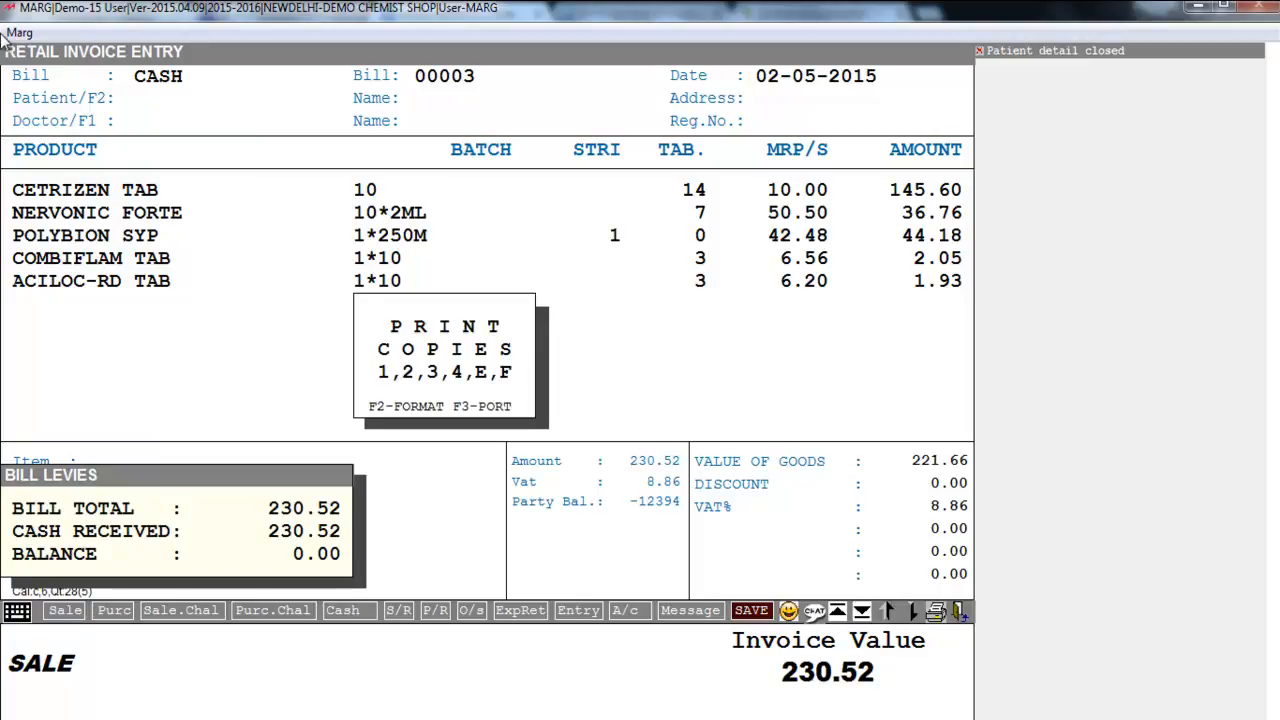
key("e")
Examine the doses and remarks printed under each product on the invoice, and return to the main screen.
key("Down")
key("Down")
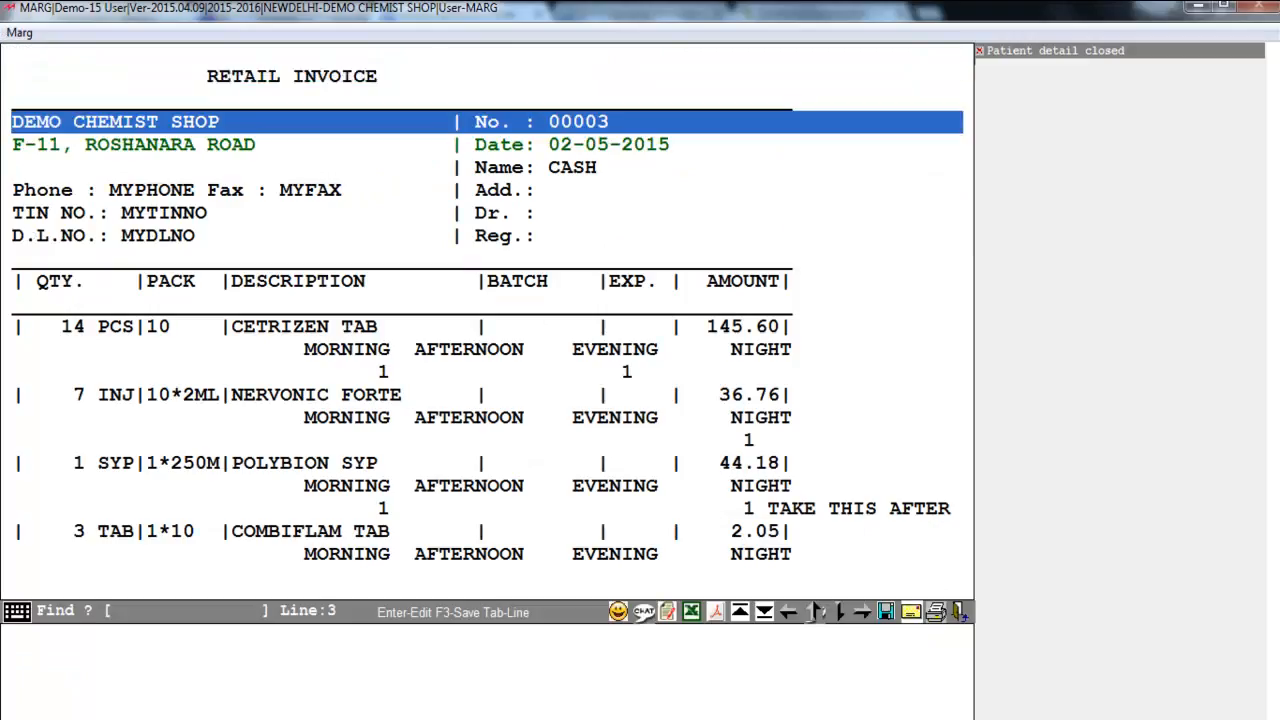
key("Down")
key("Down")
key("Down")
key("Down")
key("Down")
key("Down")
key("Down")
key("Down")
key("Down")
key("Down")
key("Down")
key("Down")
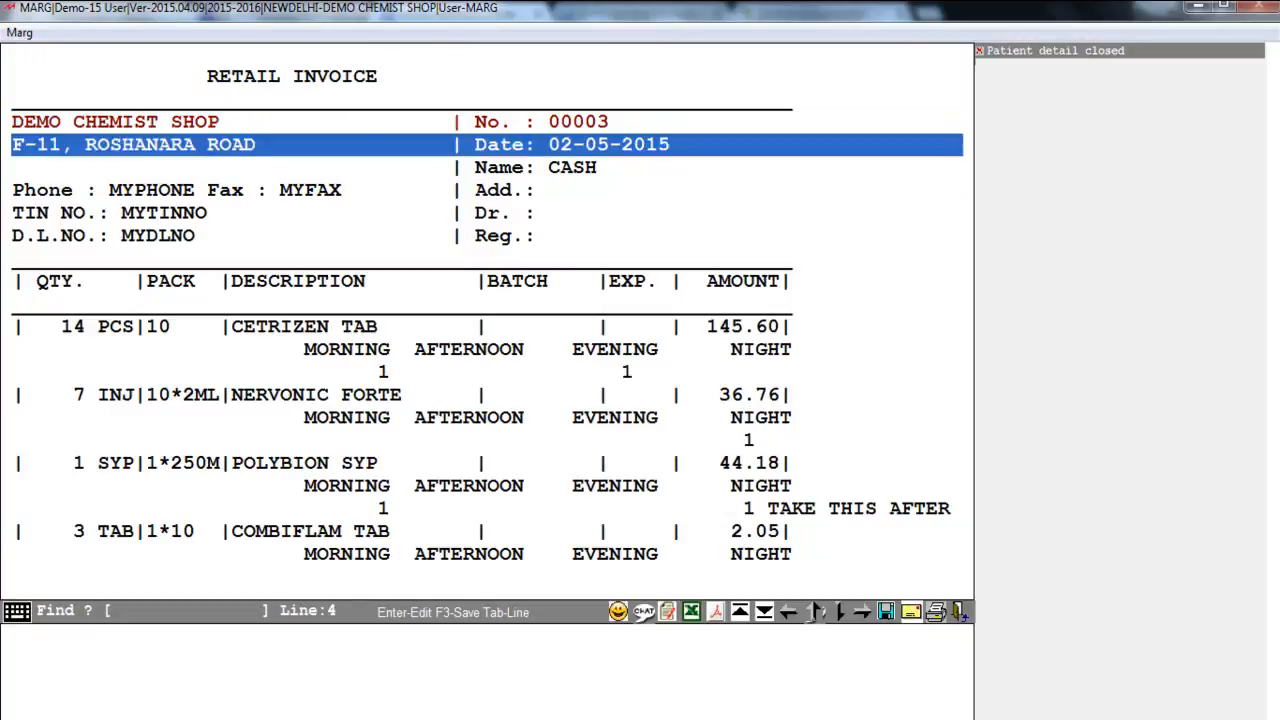
key("Down")
key("Down")
key("Down")
key("Down")
key("Down")
key("Down")
key("Down")
key("Down")
key("Down")
key("Down")
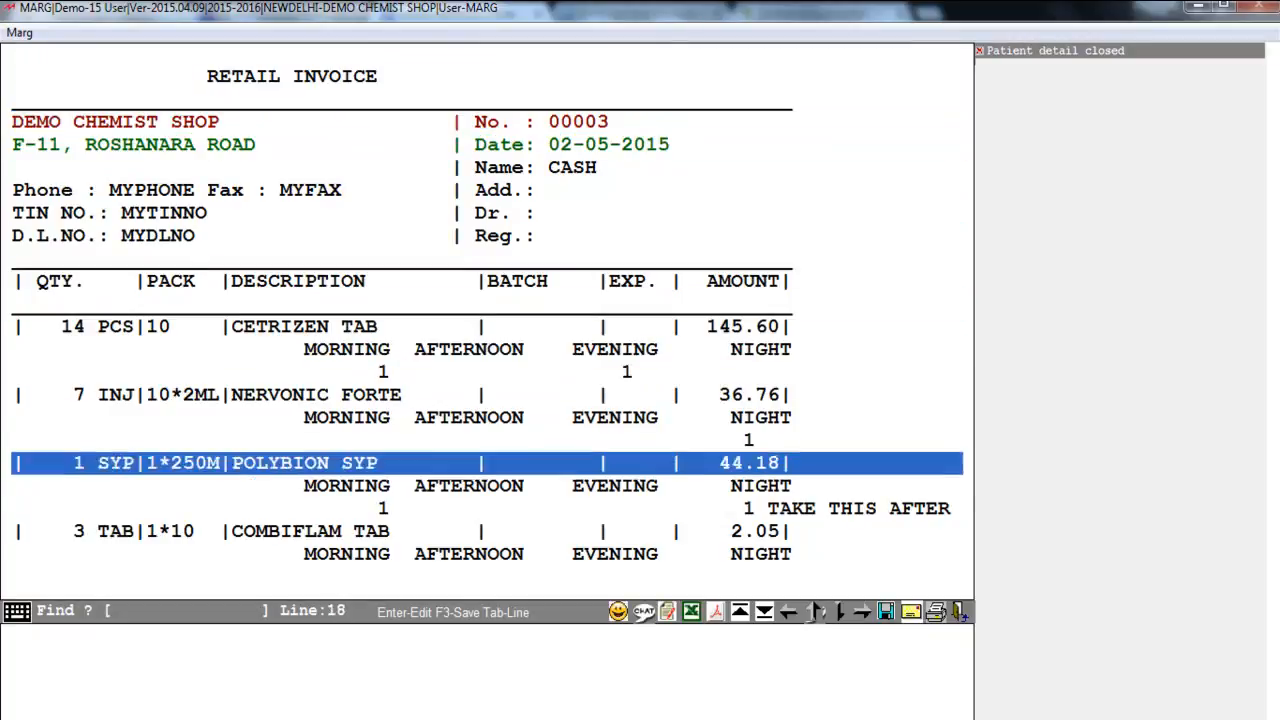
key("Down")
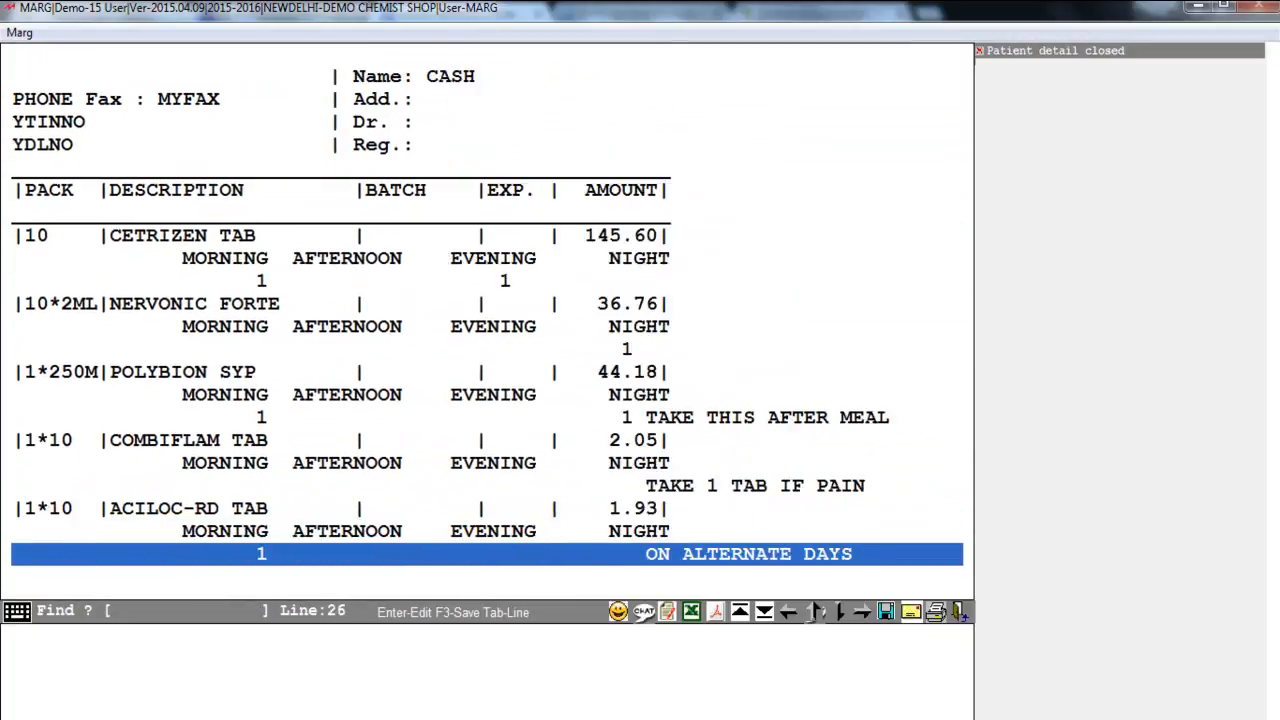
key("Up")
key("Up")
key("Up")
key("Up")
key("Up")
key("Up")
key("Up")
key("Up")
key("Up")
key("Up")
key("Up")
key("Up")
key("Up")
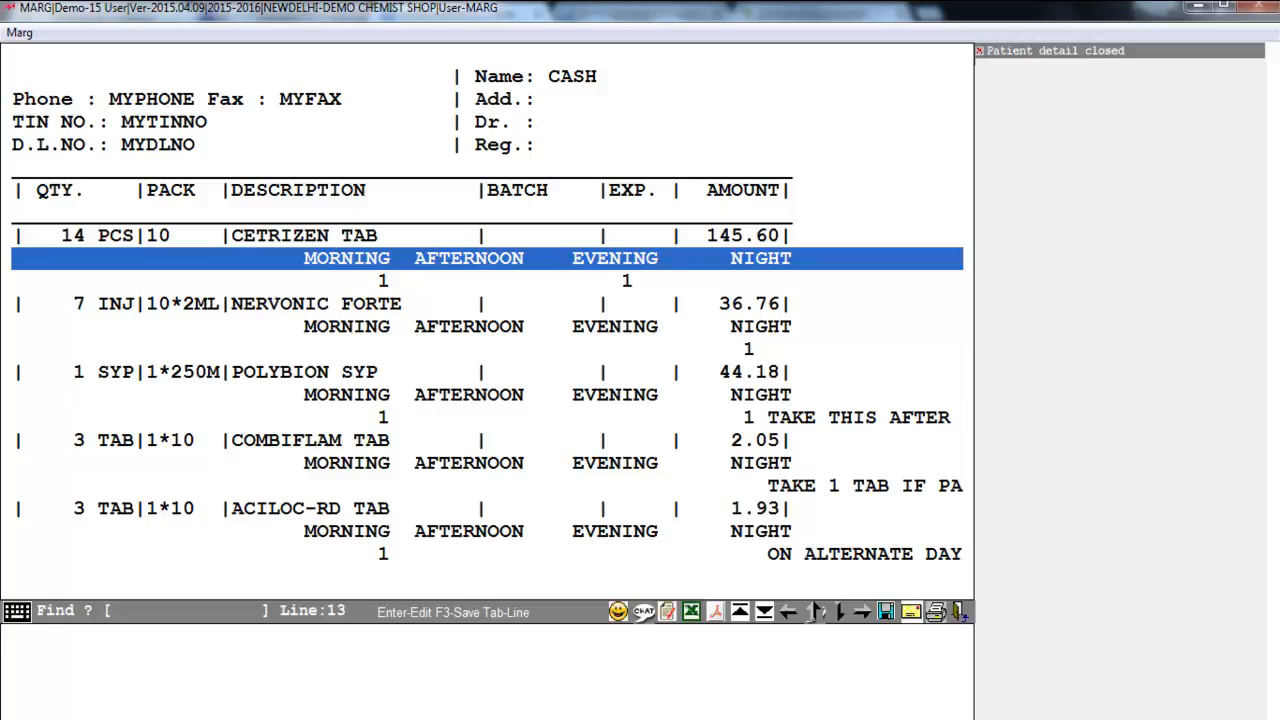
key("Escape")
key("Escape")
key("Escape")
key("Escape")
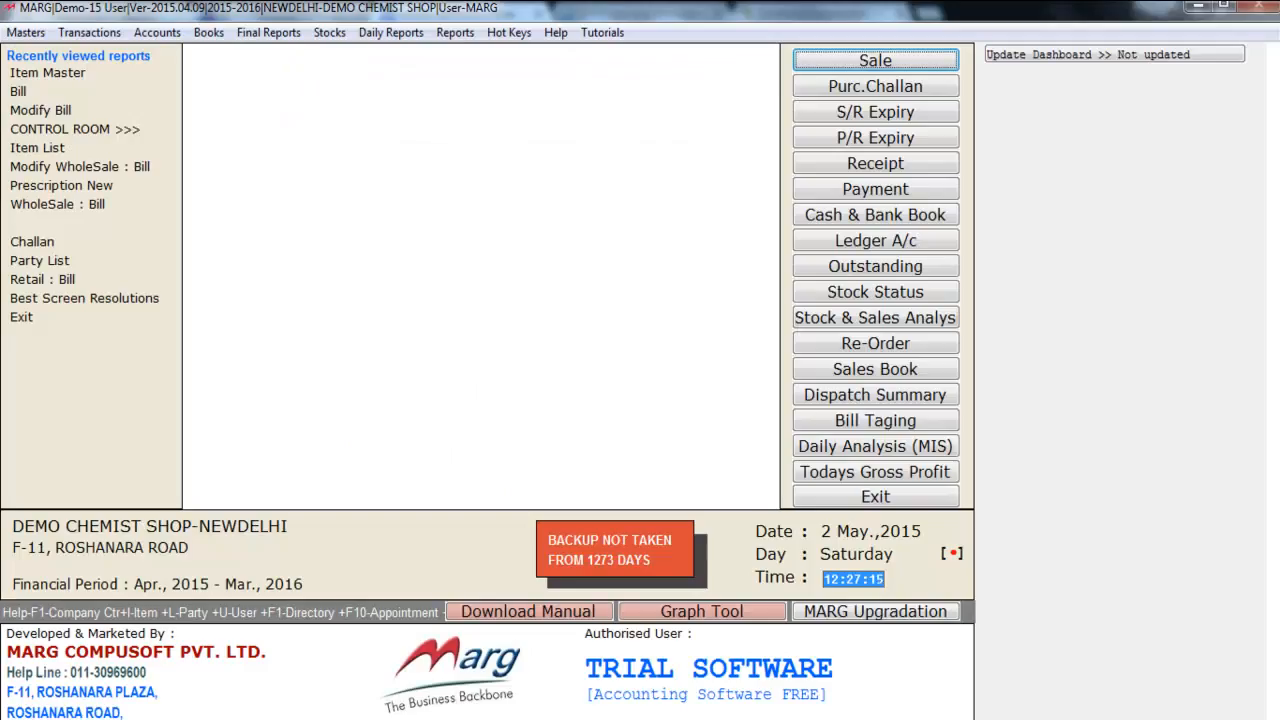
Open the CONTACT LENSES product for modification in the Item Master.
key("alt+m")
key("Down")
key("Down")
key("Right")
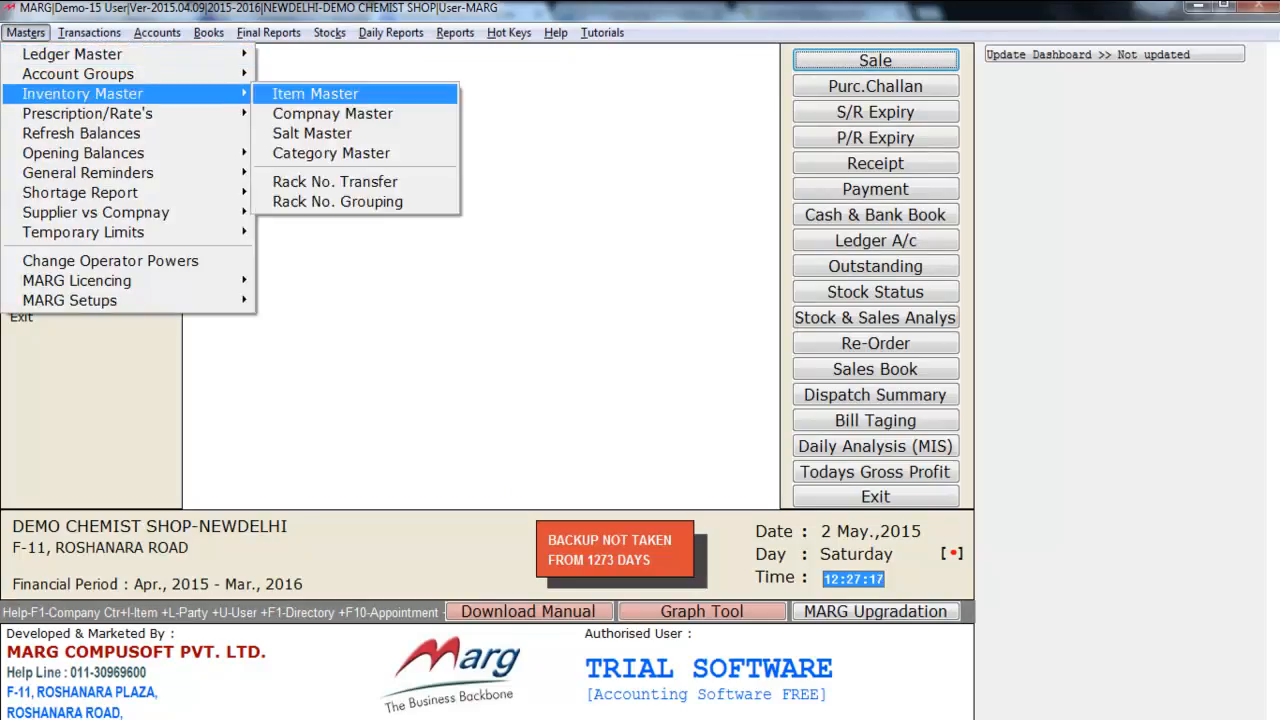
key("Return")
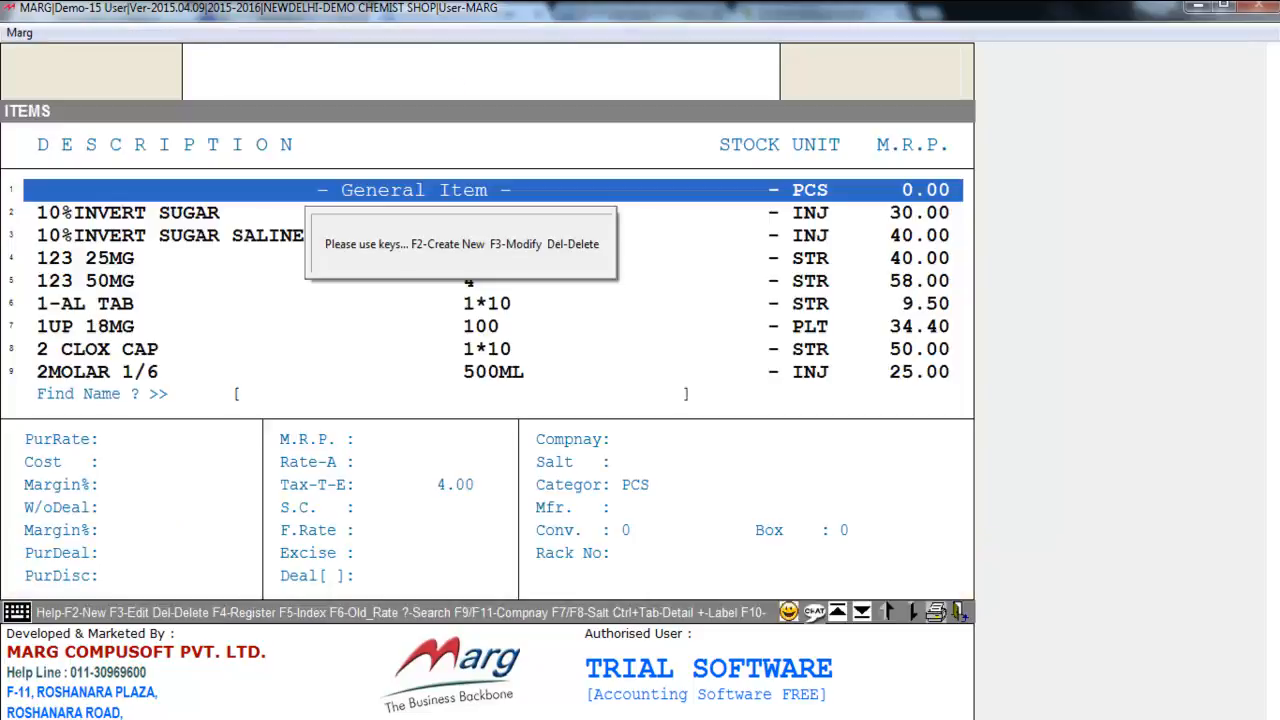
type("CONTAC")
key("Down")
key("Down")
key("Down")
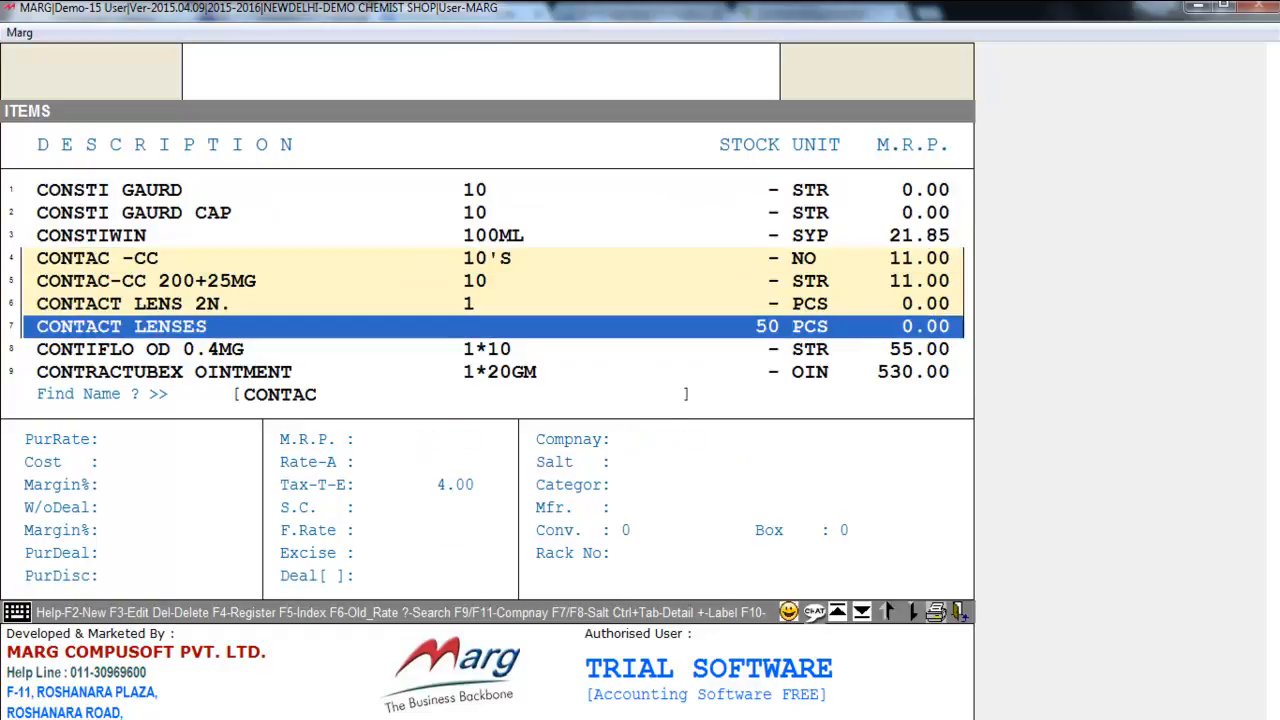
key("Return")
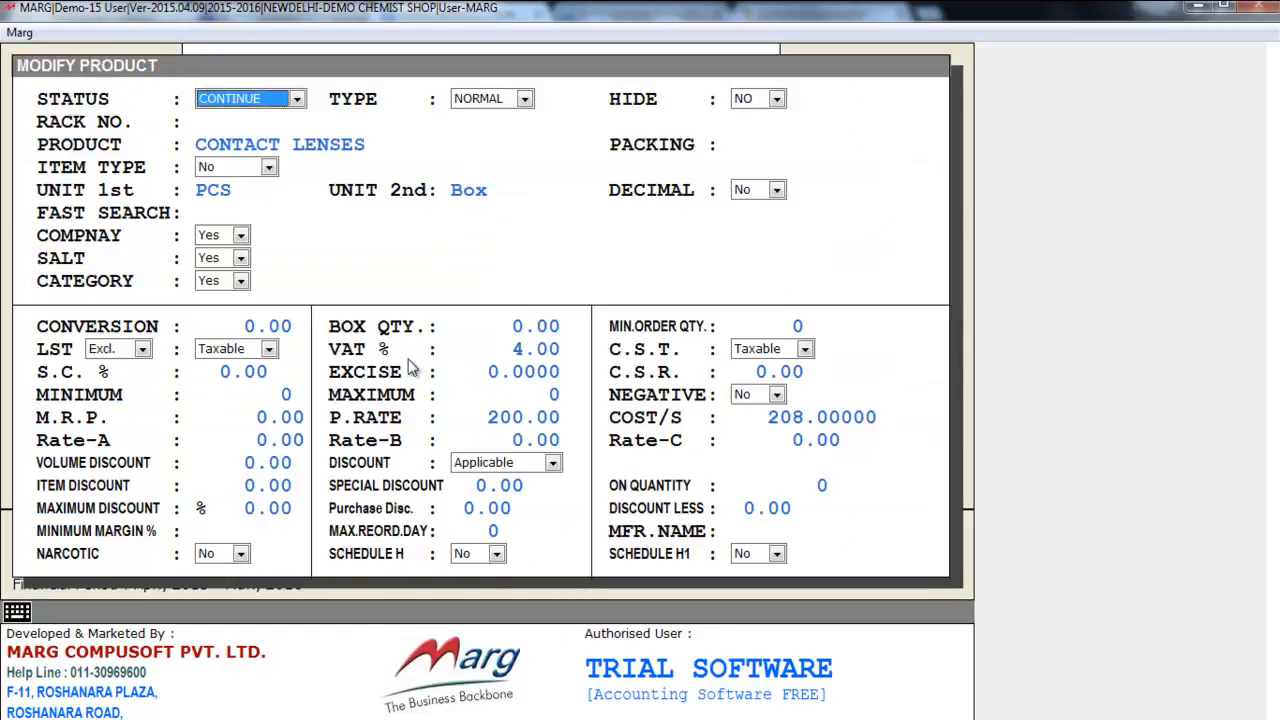
Set the item type of CONTACT LENSES to Optical and save the product with its default lens values left blank.
left_click(269, 168)
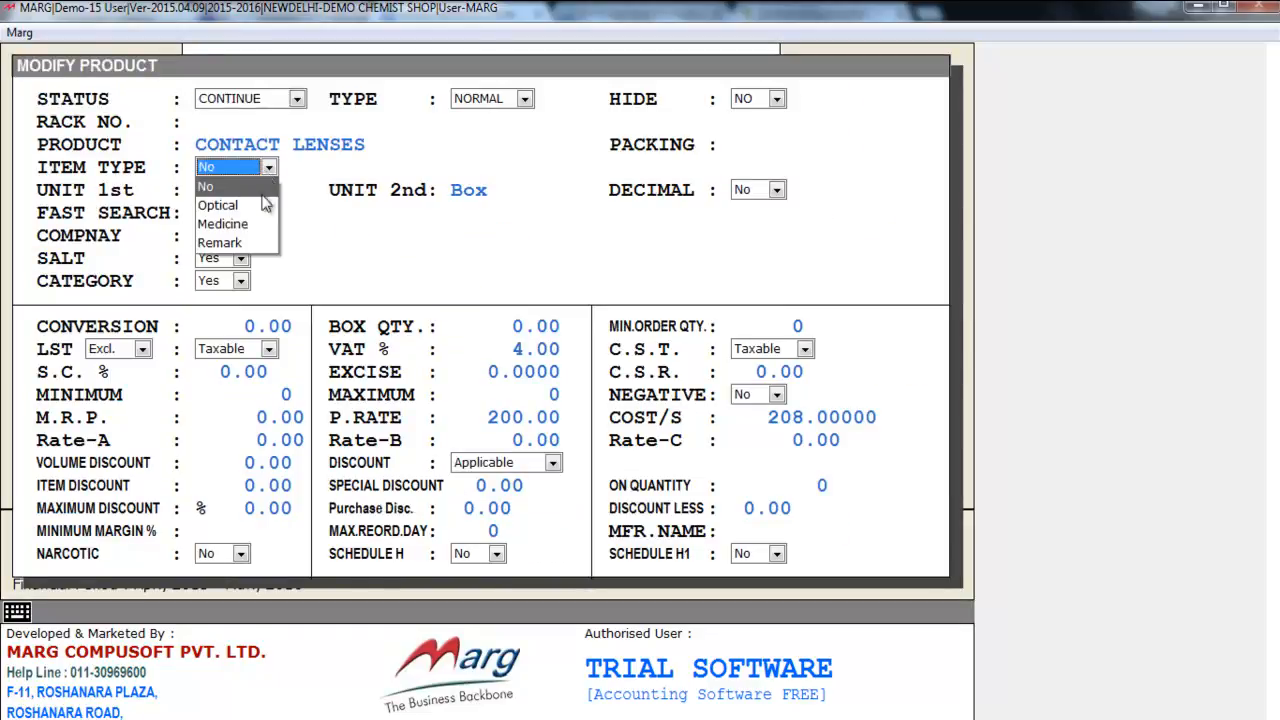
left_click(265, 204)
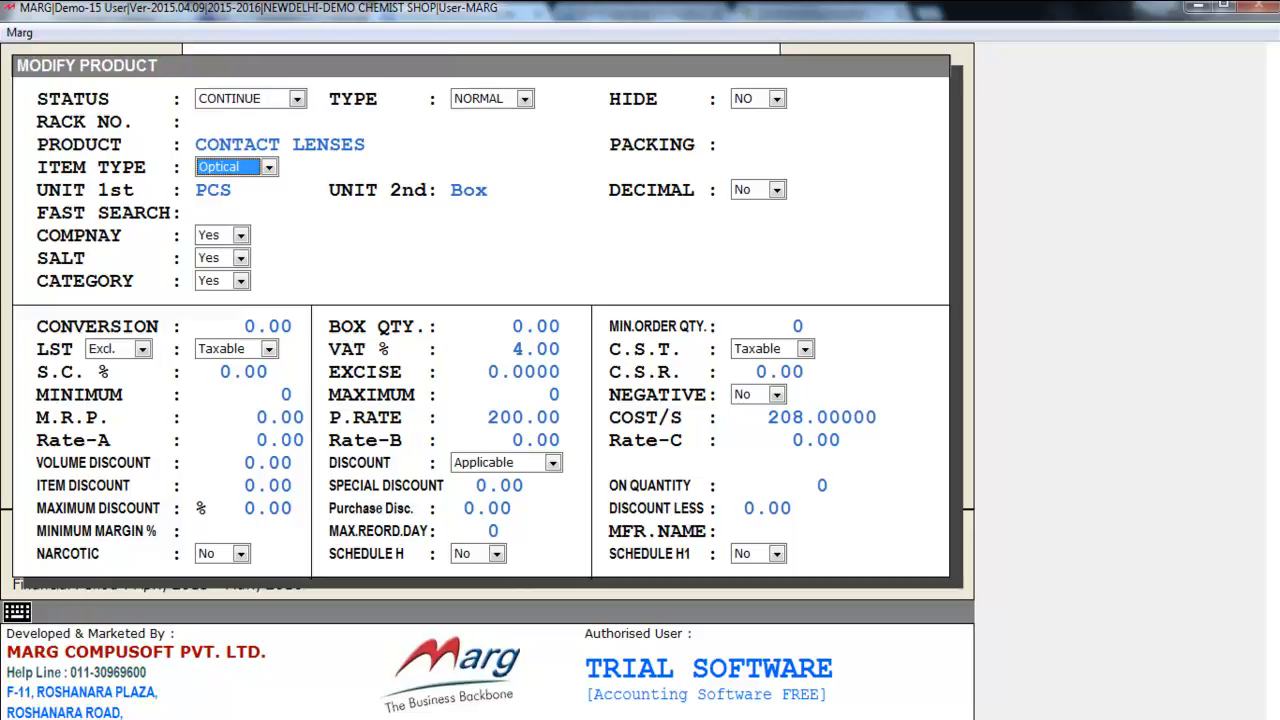
key("Page_Down")
key("Return")
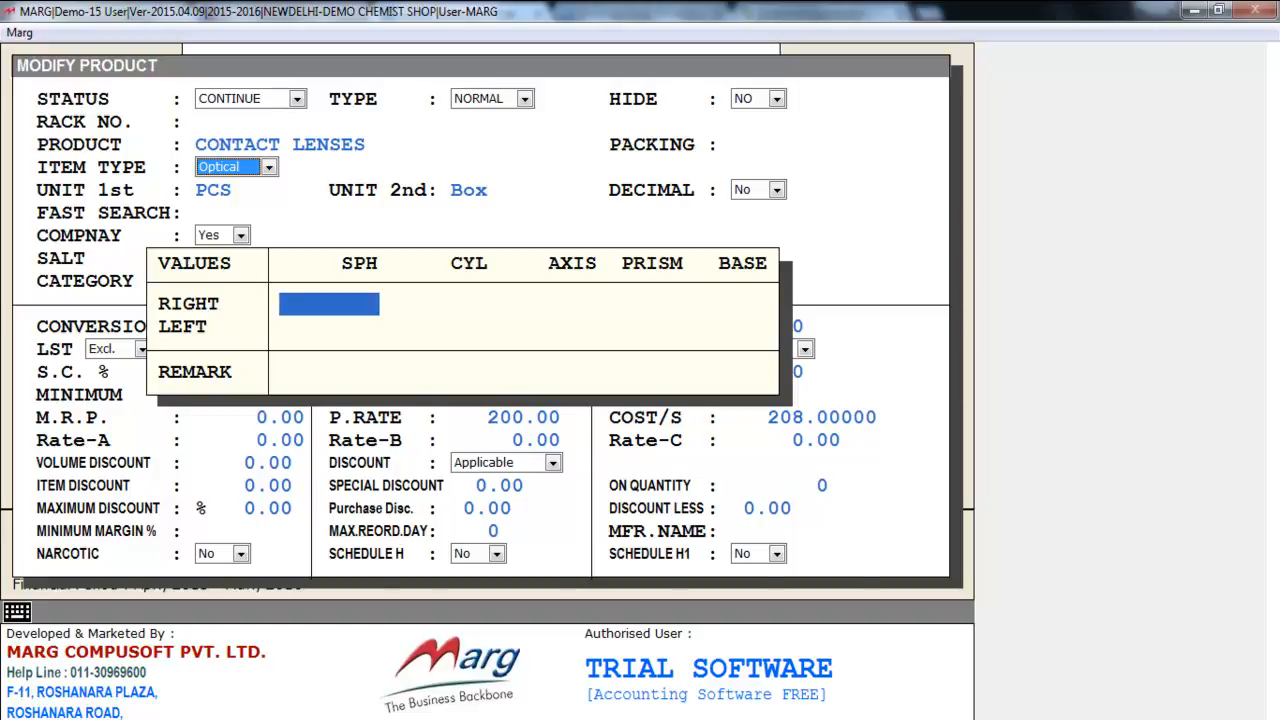
key("Escape")
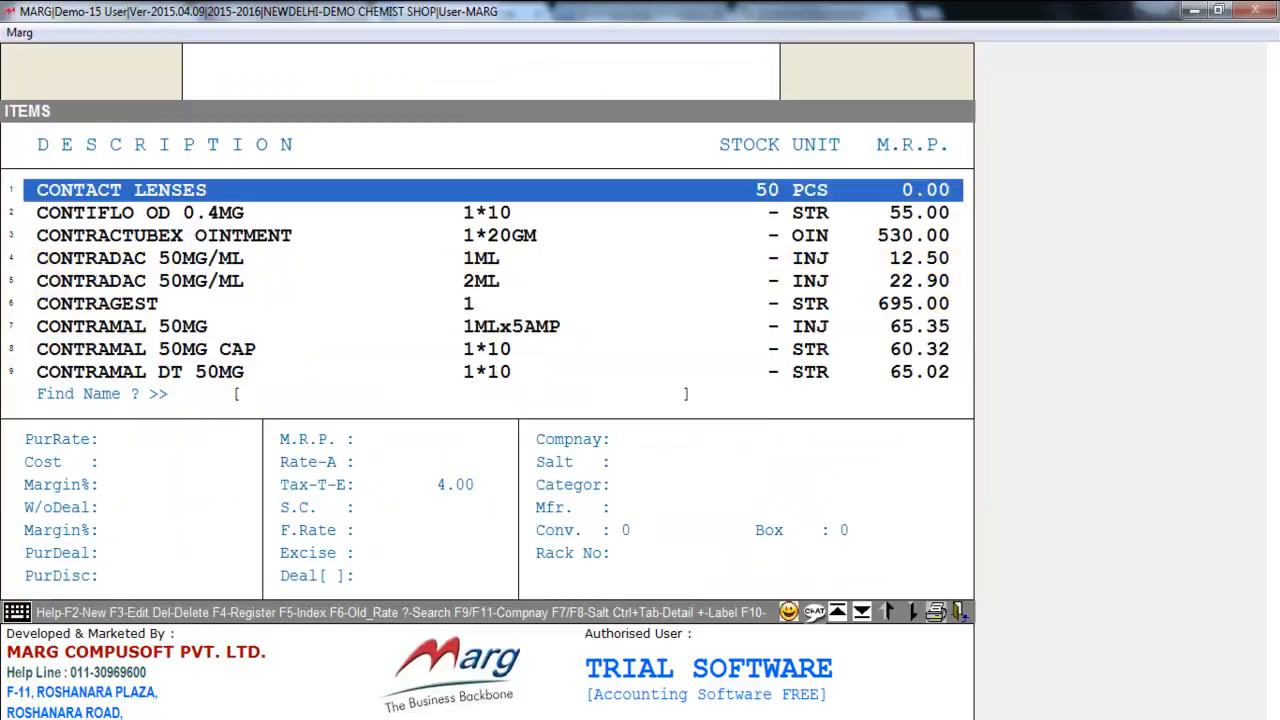
key("Escape")
Start a new retail sale bill for the CASH ledger without patient details.
key("Return")
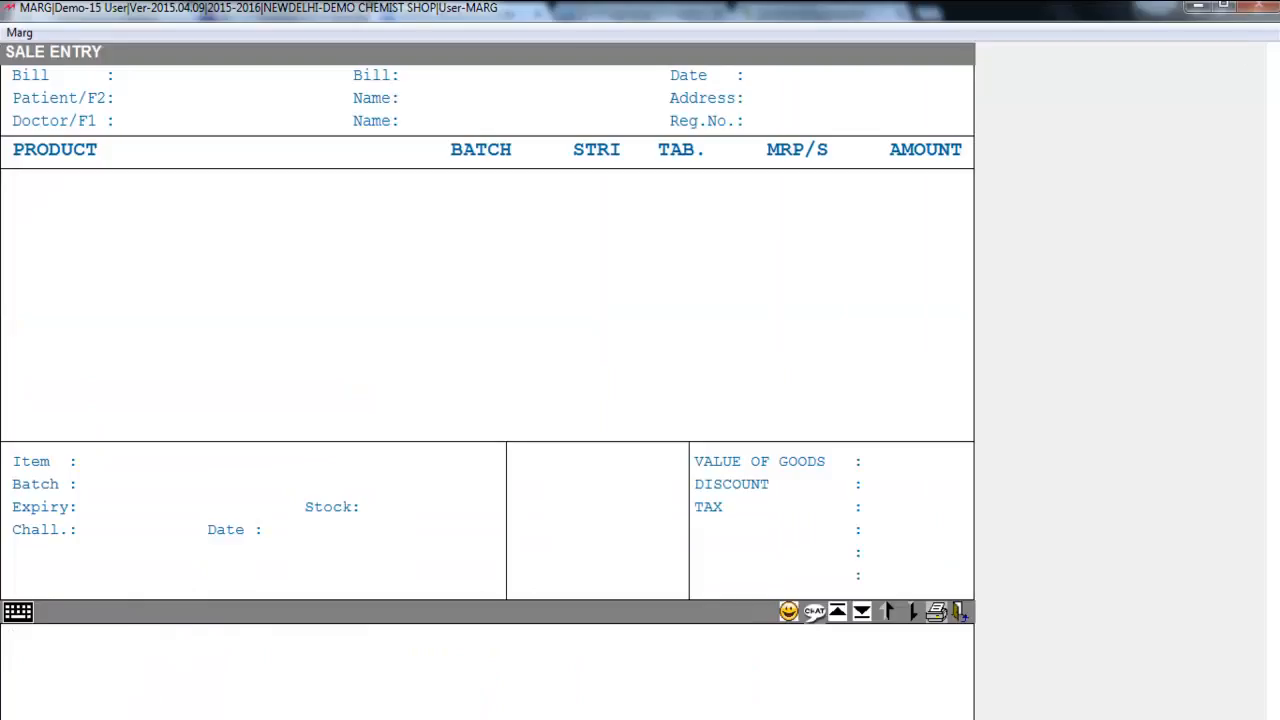
key("Return")
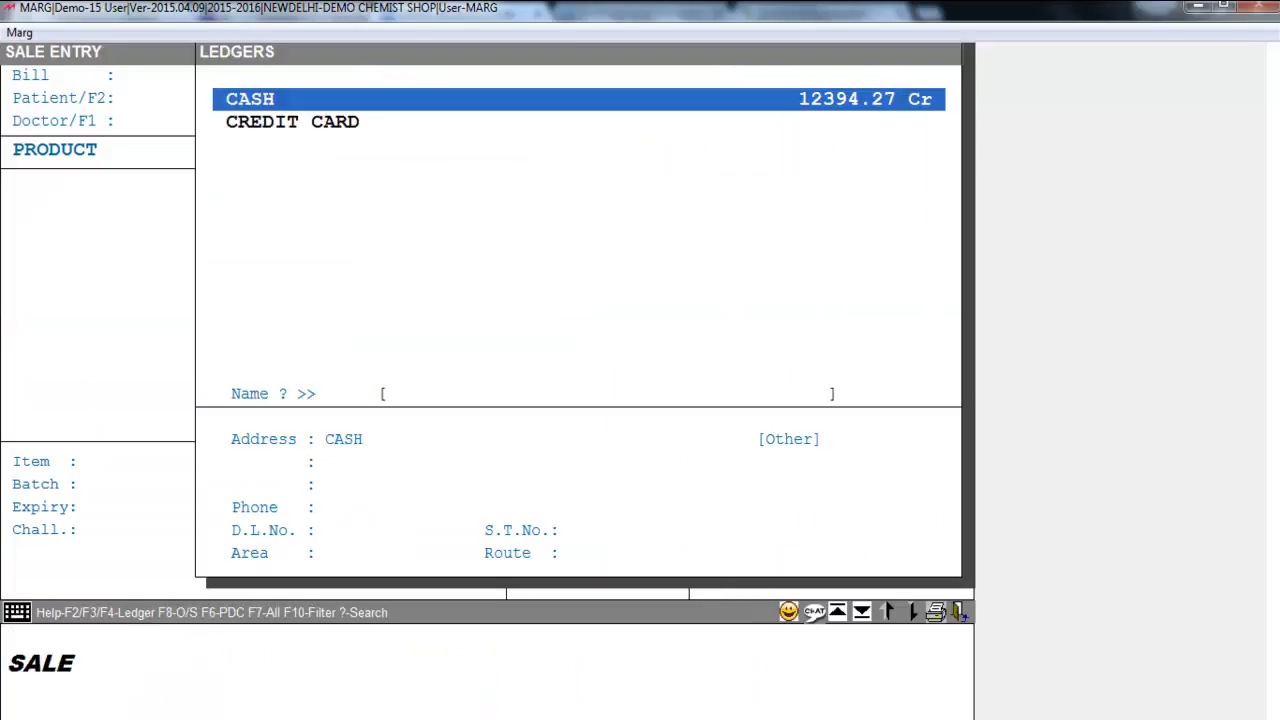
key("Return")
key("Escape")
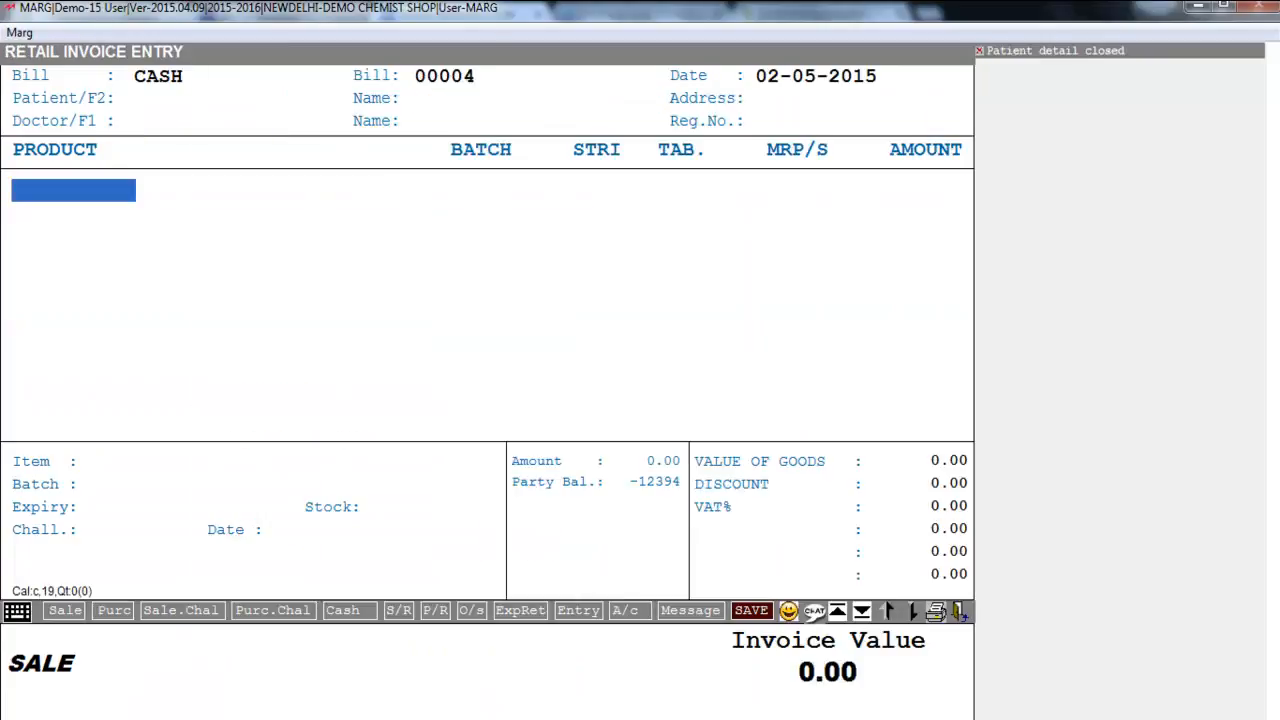
Add CONTACT LENSES to the bill with a quantity of 2.
key("Return")
key("Return")
key("Return")
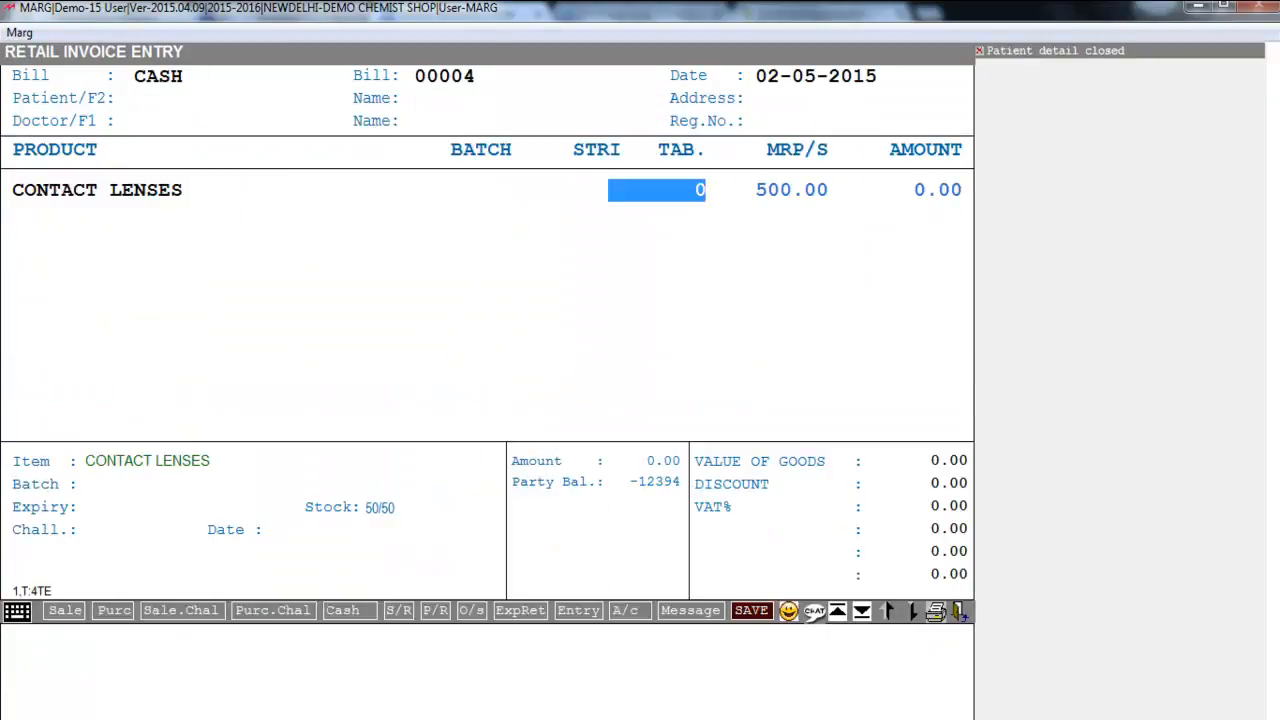
type("2")
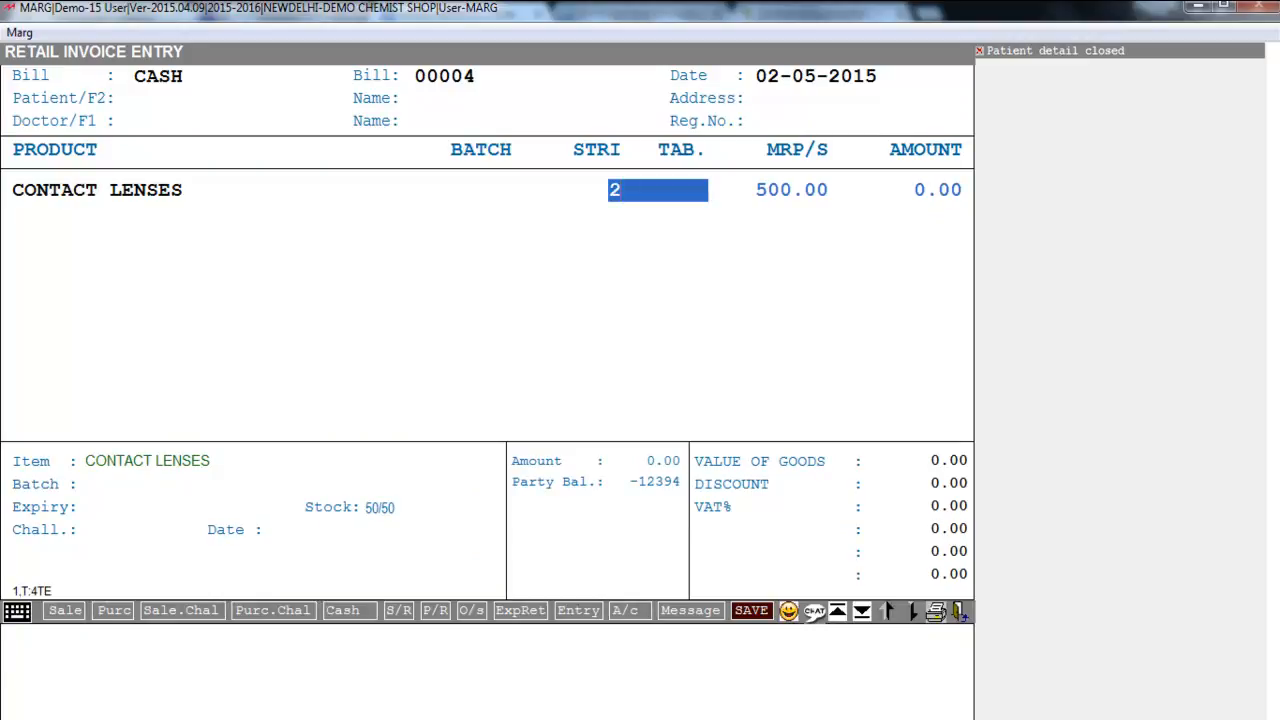
key("Return")
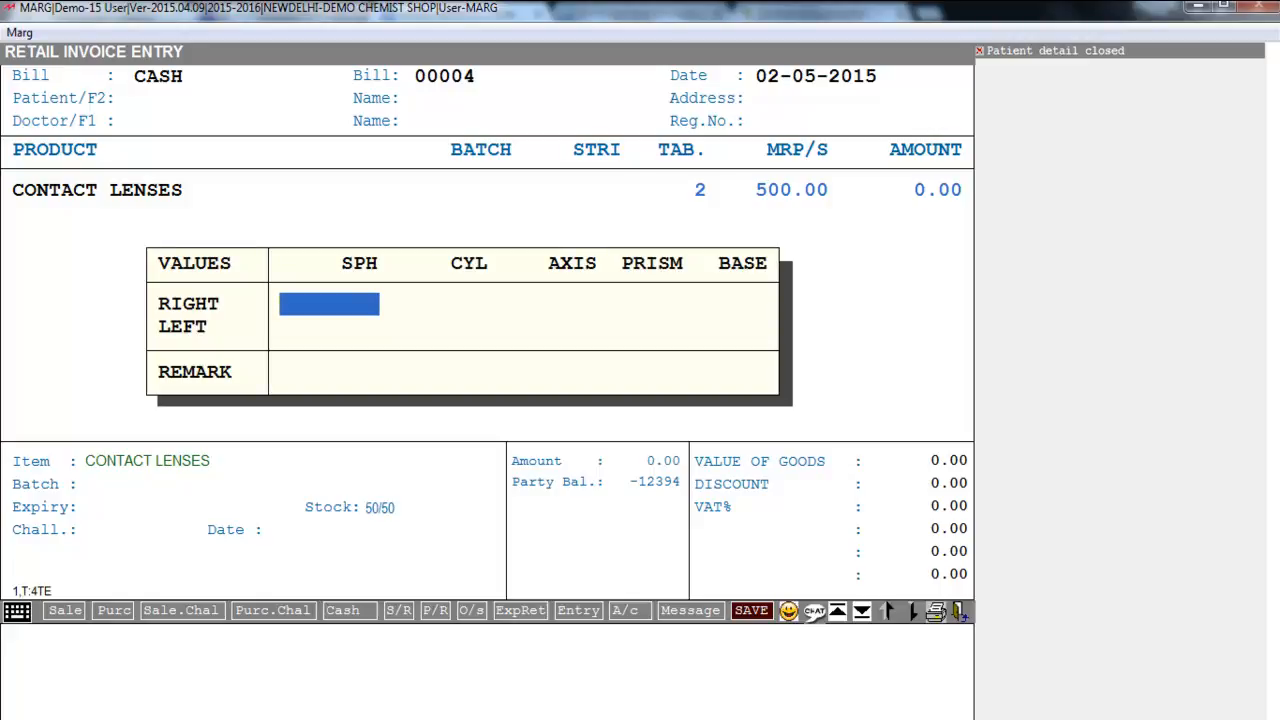
Enter the right lens values as SPH -3.25, CYL -0.25 and AXIS 130, leaving prism and base blank.
type("-3.25")
key("Return")
type("-0.25")
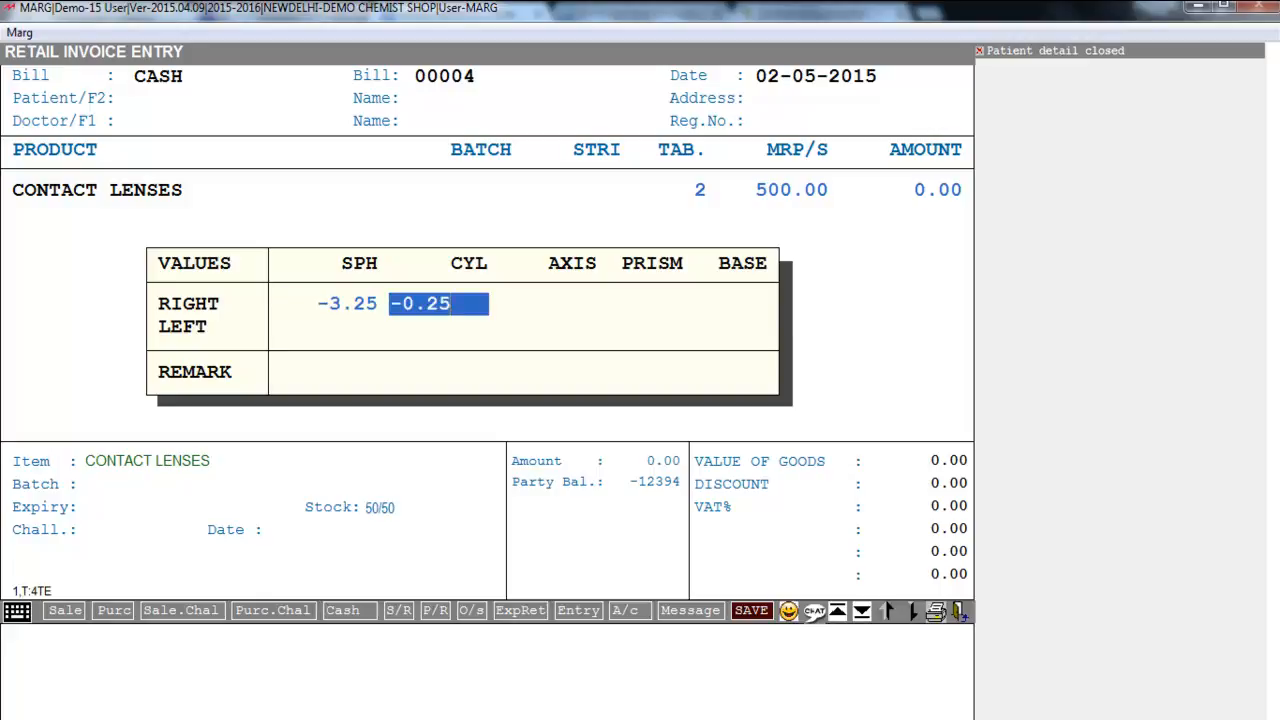
key("Return")
type("130")
key("Return")
Enter the left lens values as SPH 0.50, CYL -1.00 and AXIS 80, leaving prism, base and remark blank.
type("0.50")
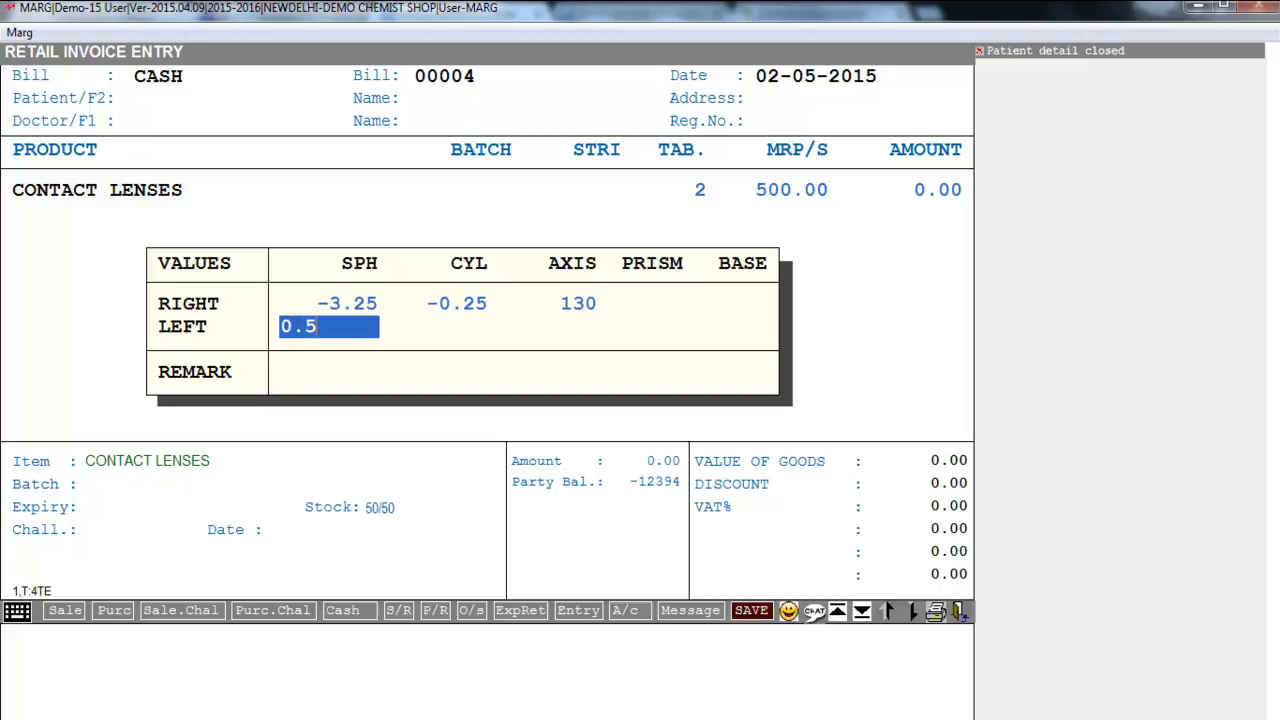
key("Return")
type("-1.00")
key("Return")
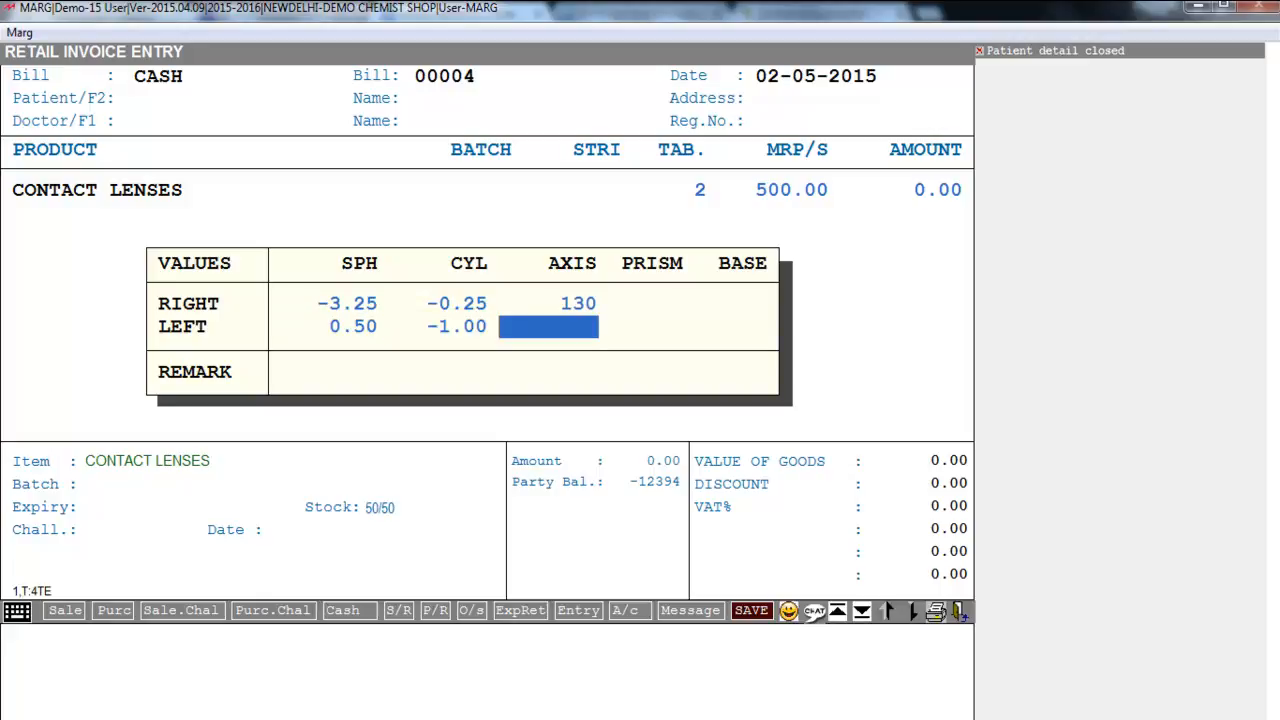
type("80")
key("Return")
key("Return")
key("Return")
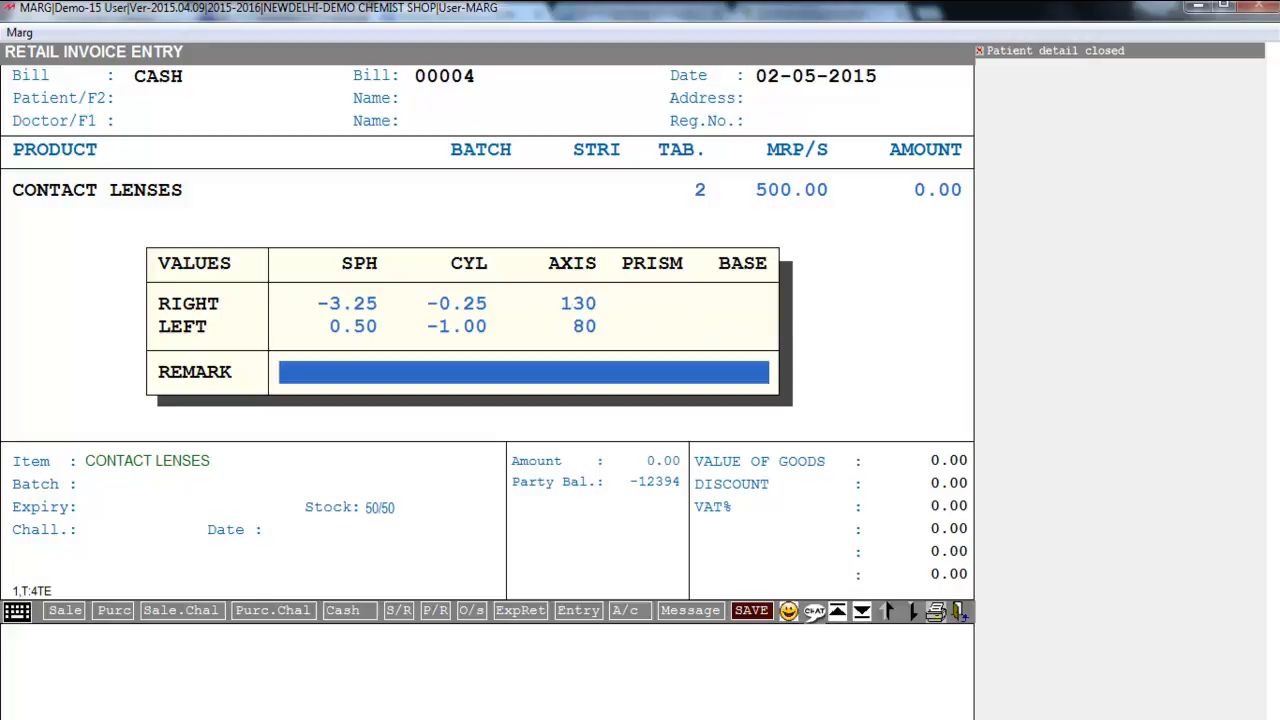
key("Return")
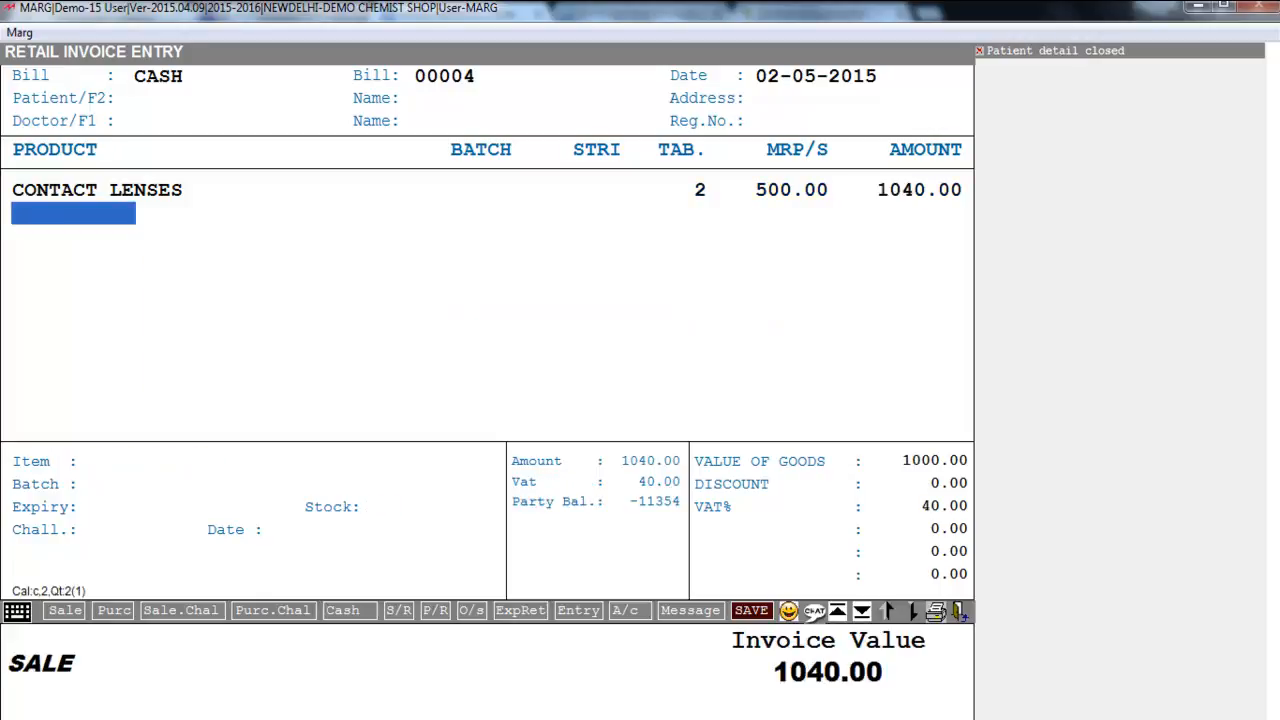
Finish and save the contact lens bill, and display its invoice on screen with the lens values.
key("Return")
key("Return")
key("Return")
key("Return")
key("Return")
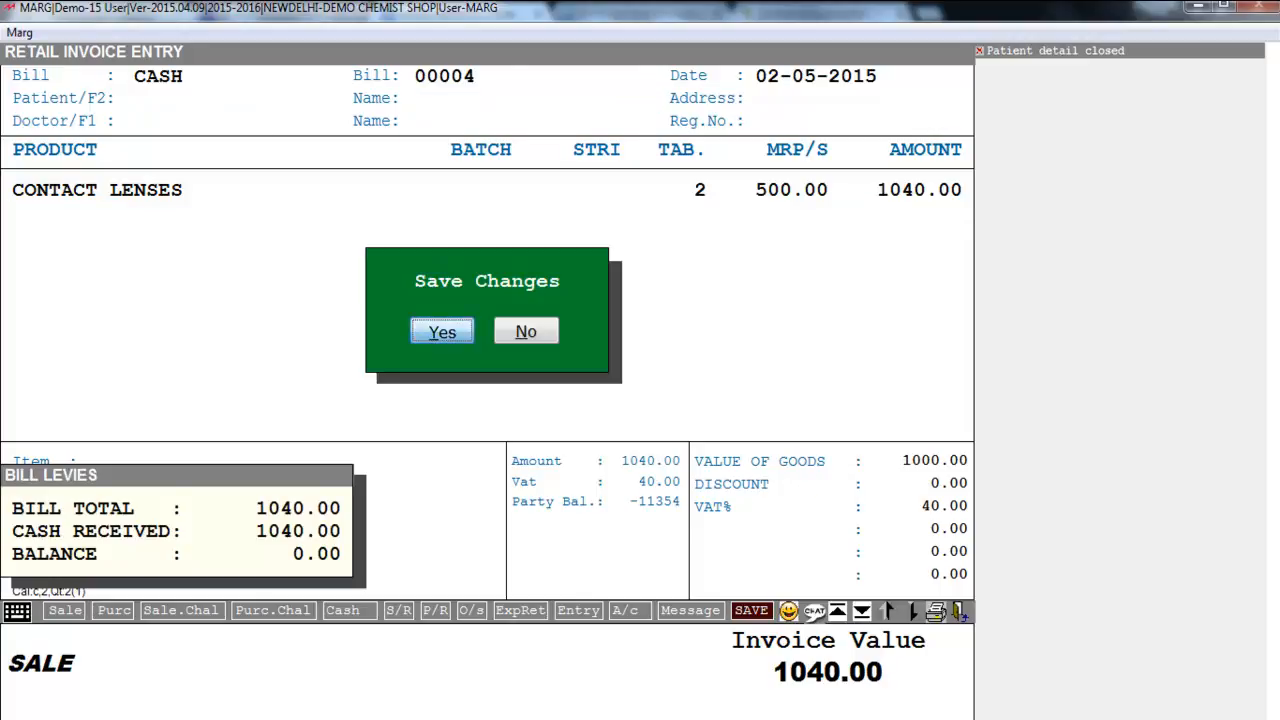
key("Return")
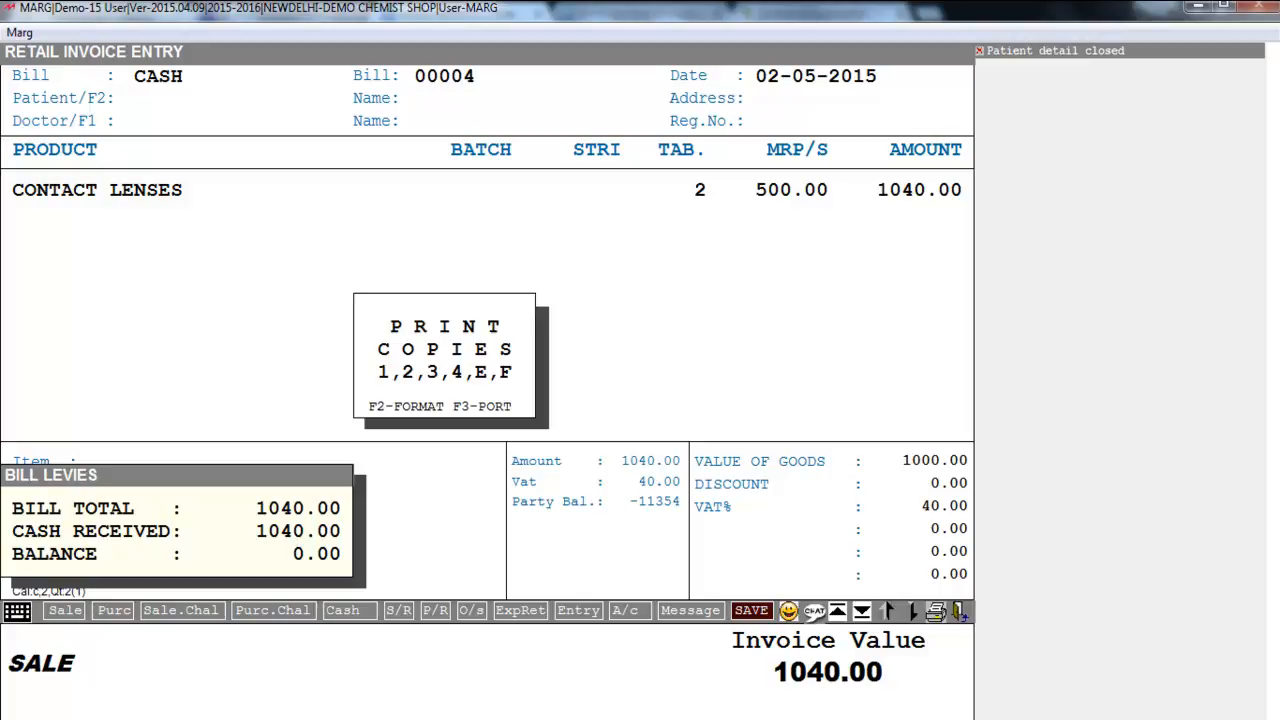
key("e")
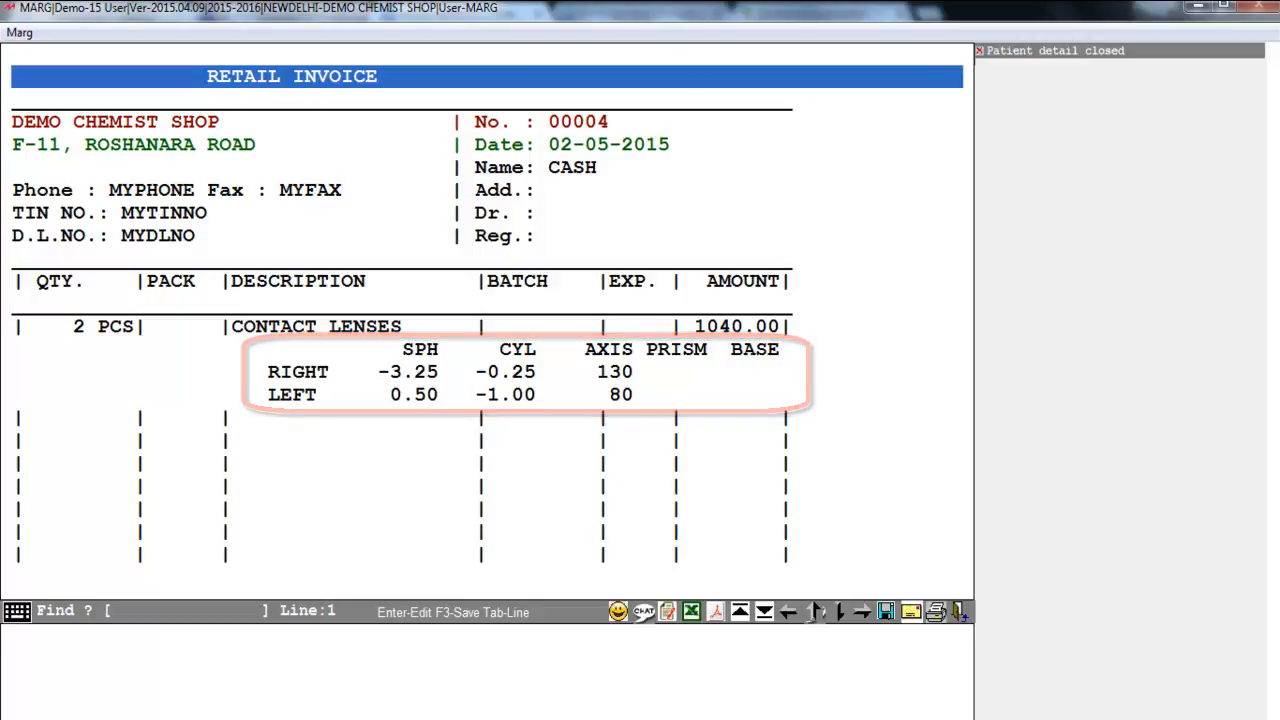
Close the contact lens invoice and open the ANTI-DEPRESSION item from the item master for modification.
key("Escape")
key("Escape")
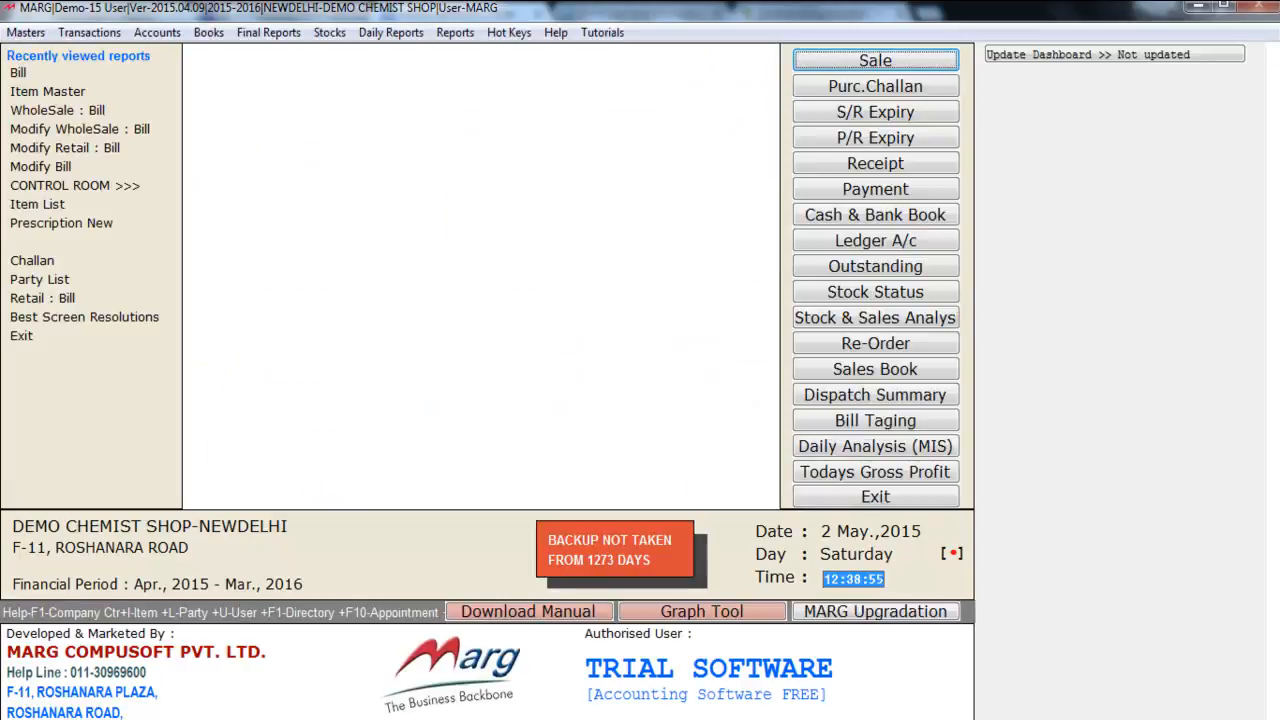
key("alt+m")
key("Return")
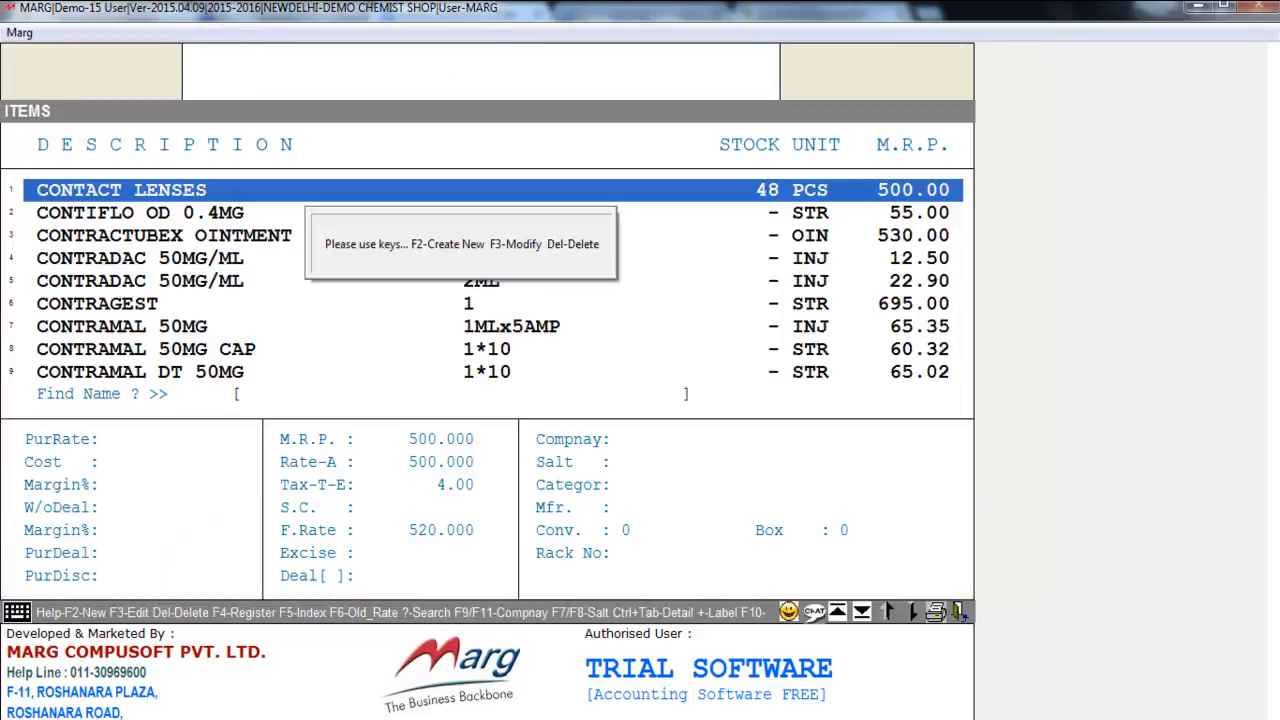
type("ANTI")
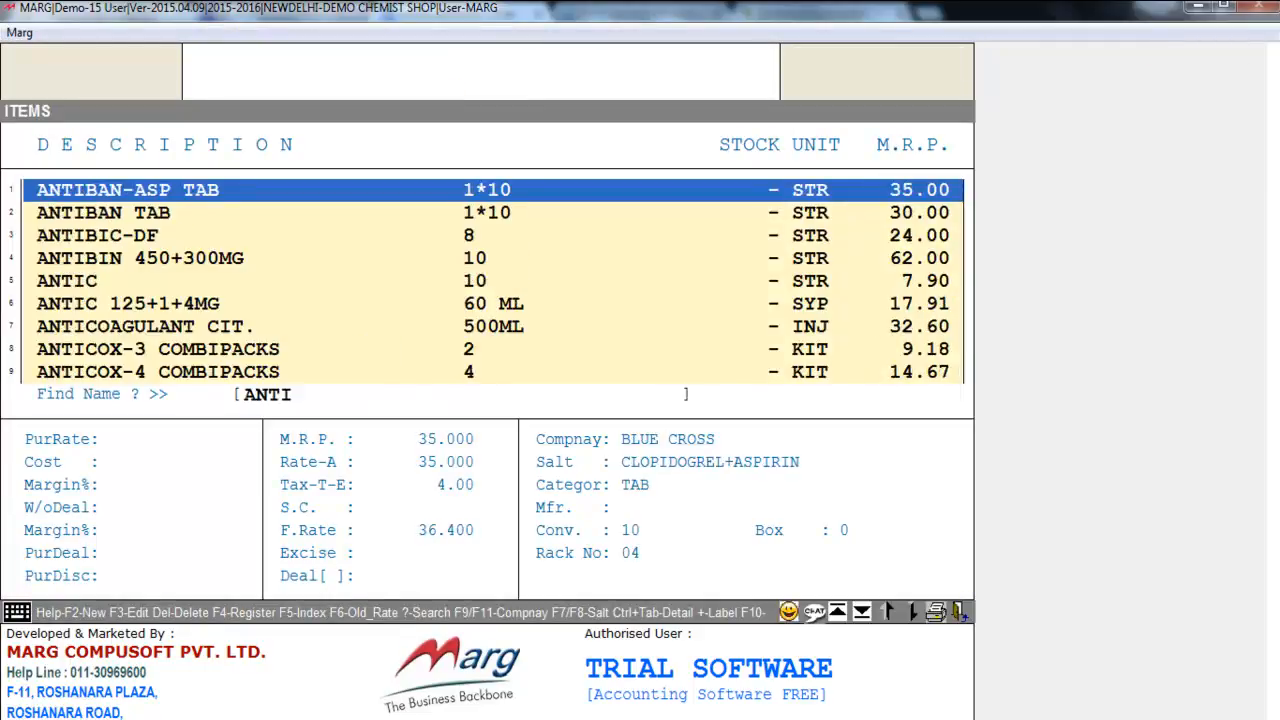
type("-DE")
key("Down")
key("Down")
key("Down")
key("Return")
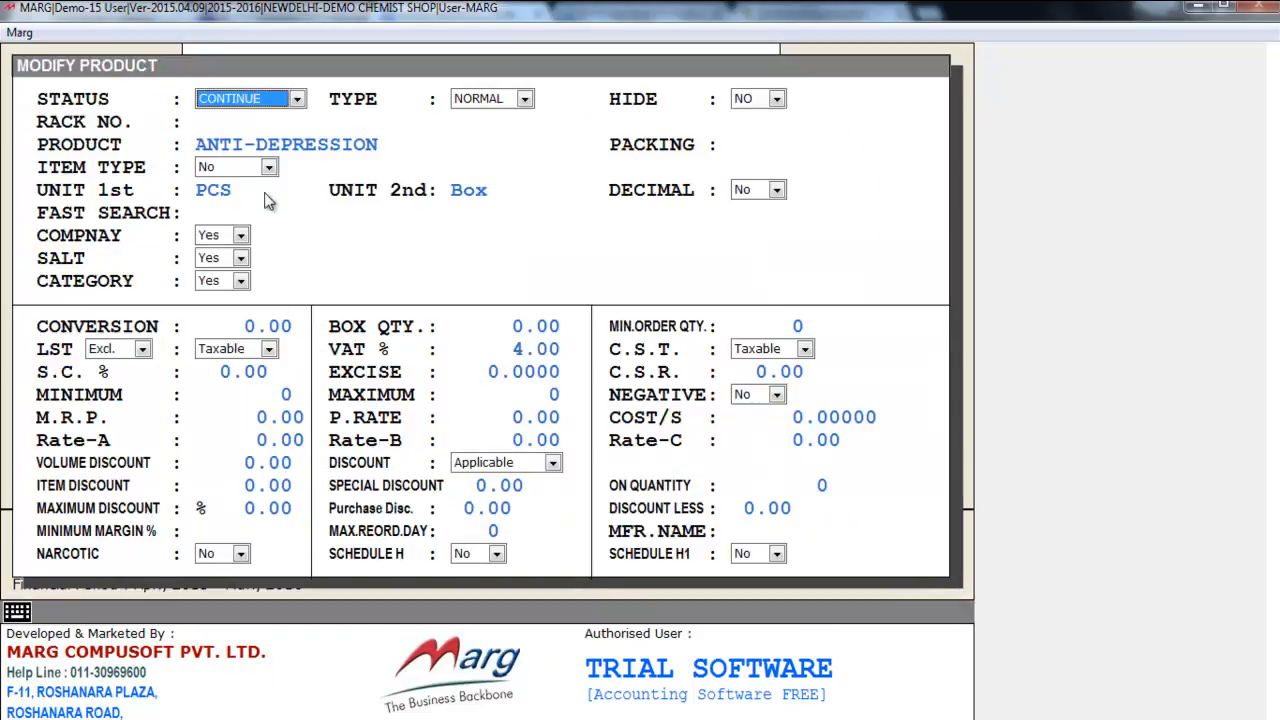
Set the item type of ANTI-DEPRESSION to Remark and save it with the remark "Don't take more than 2 tablets in a day".
left_click(269, 167)
left_click(262, 243)
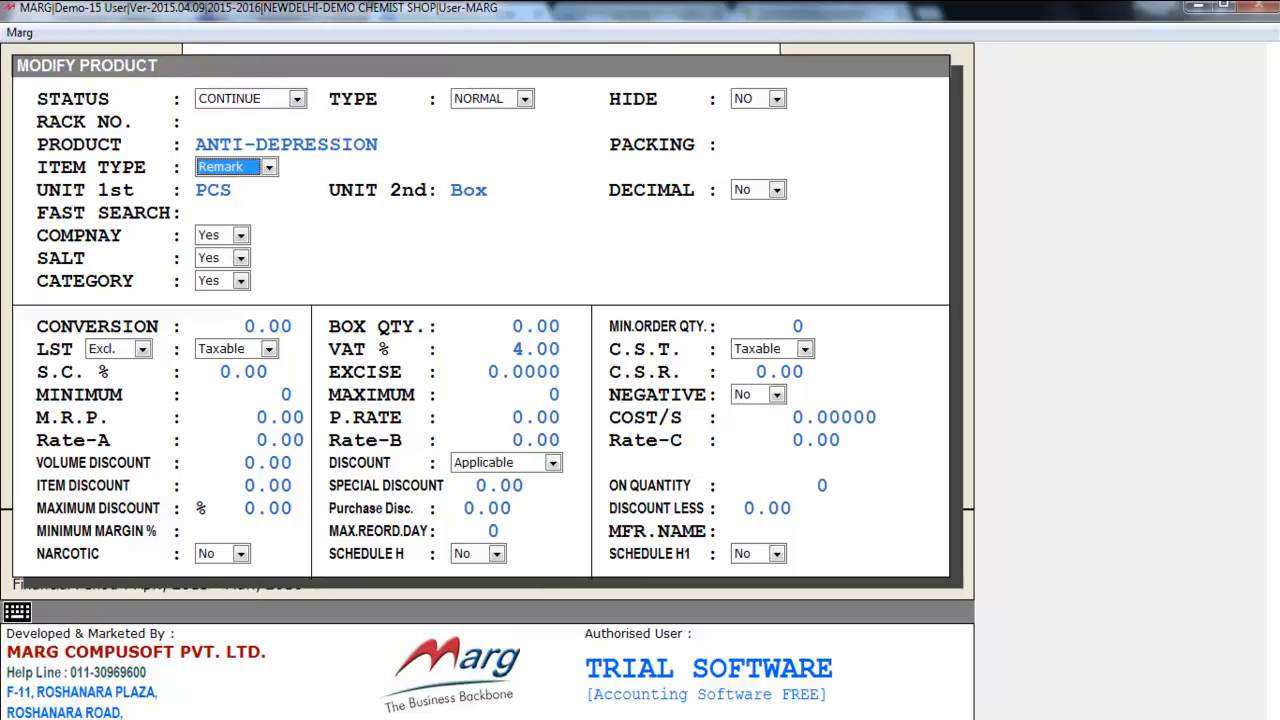
key("ctrl+w")
key("Return")
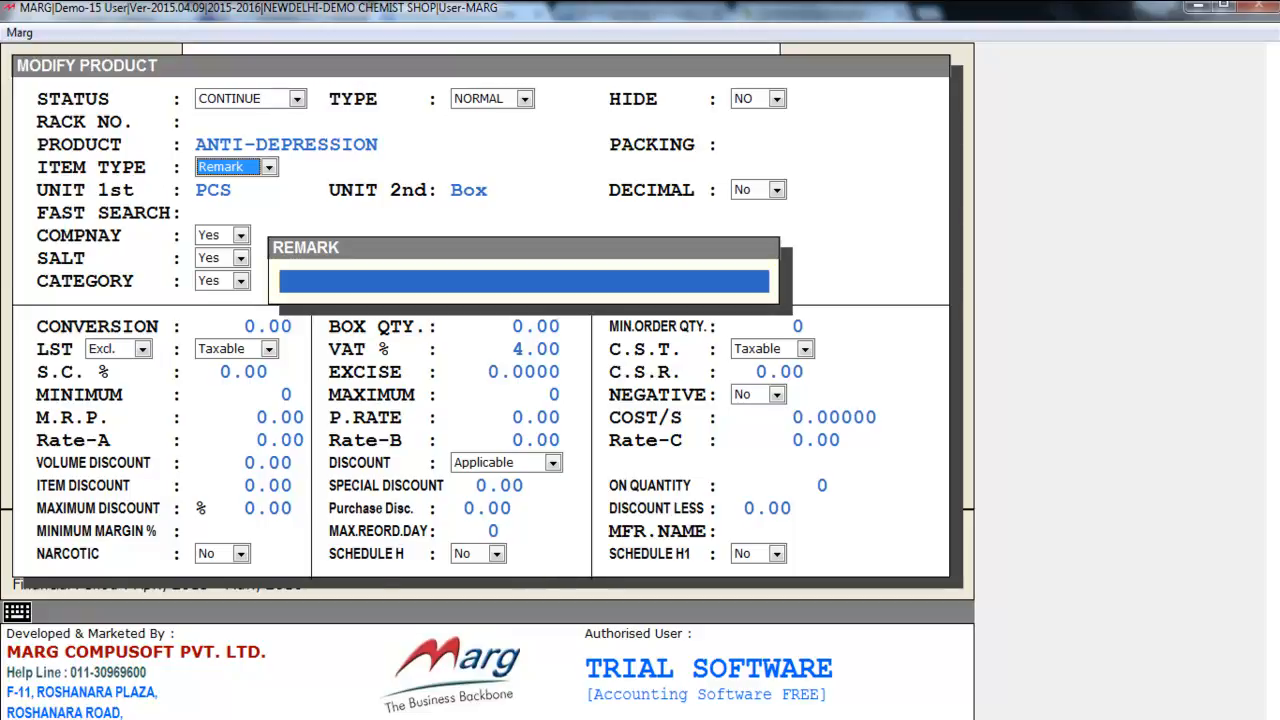
type("Don't take")
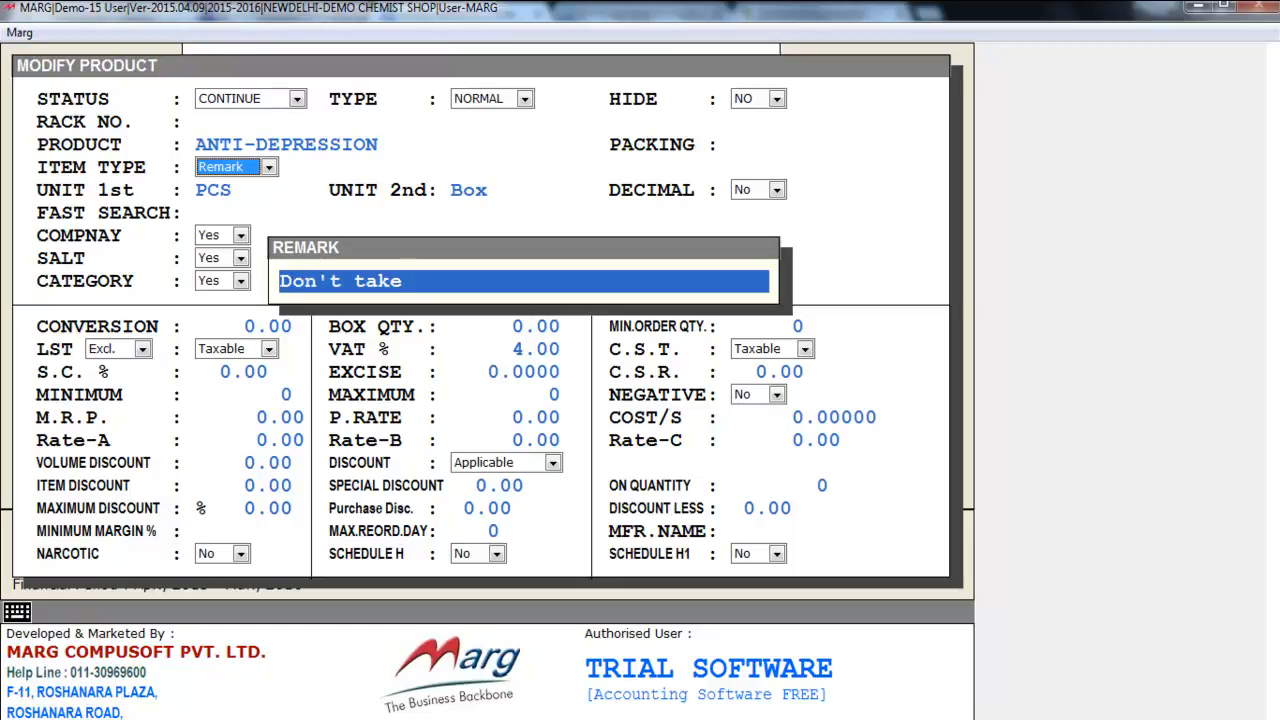
type(" more than 2 tabl")
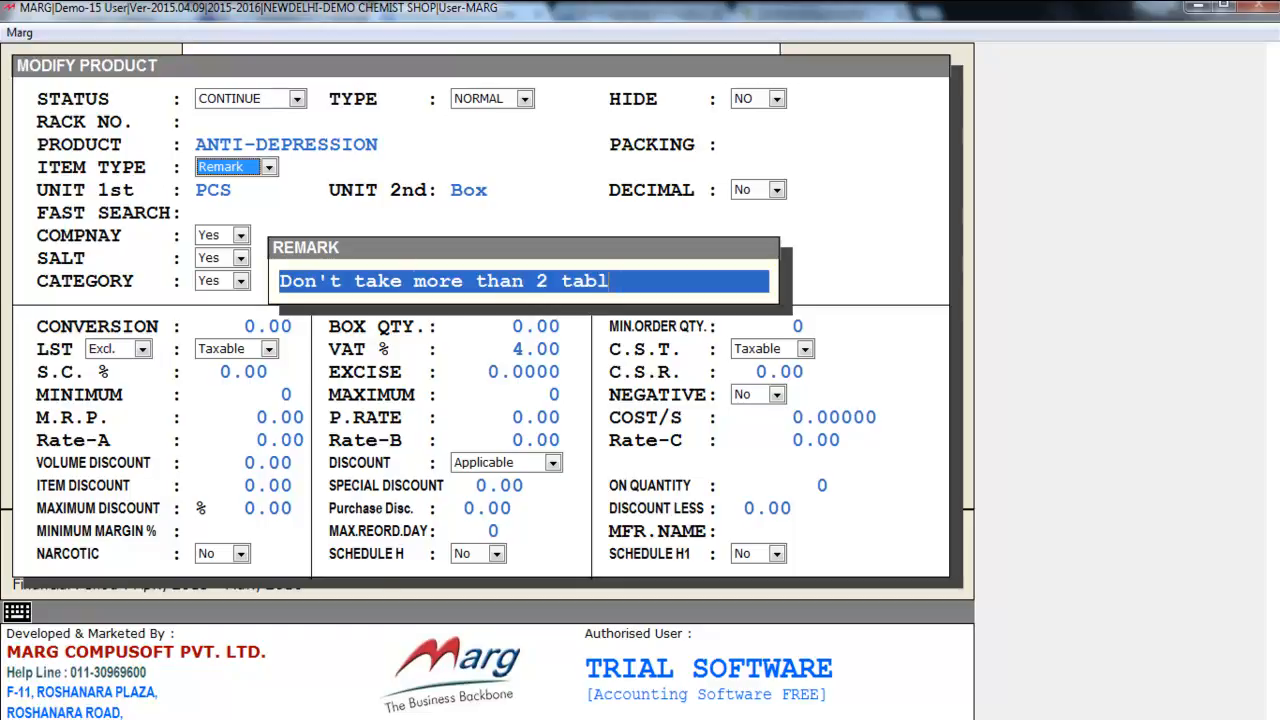
type("ets in a day")
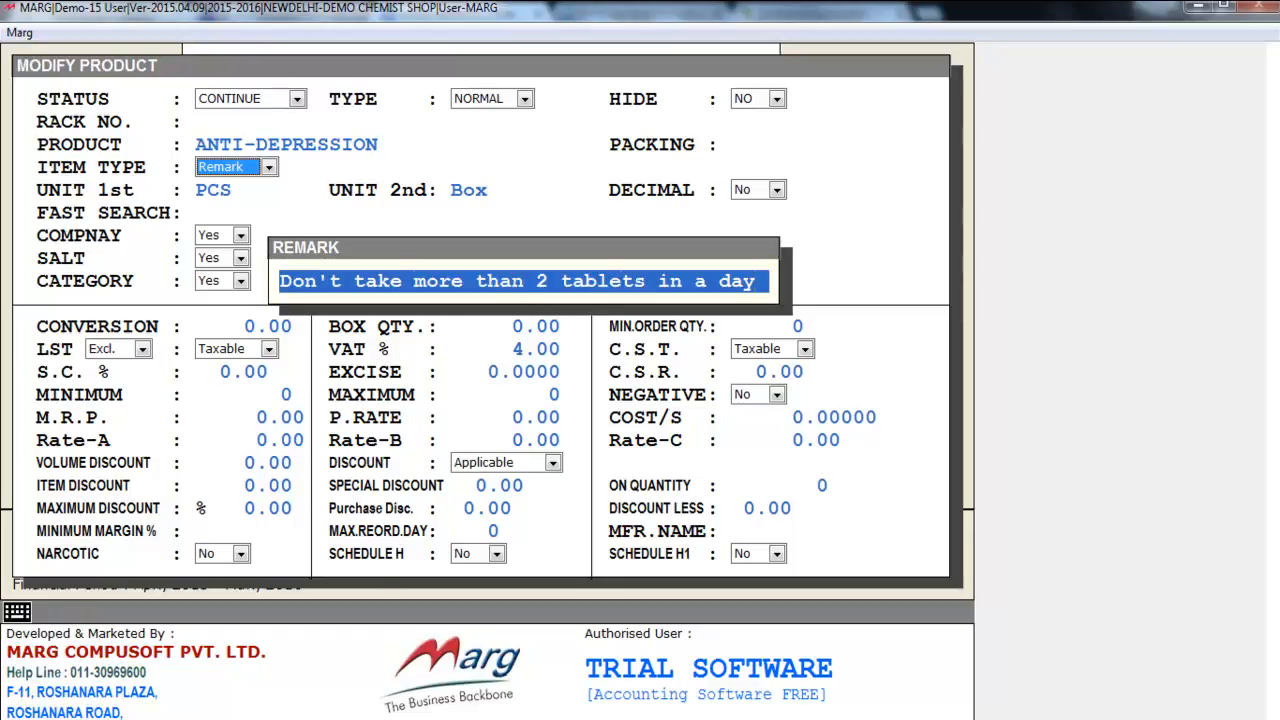
key("Return")
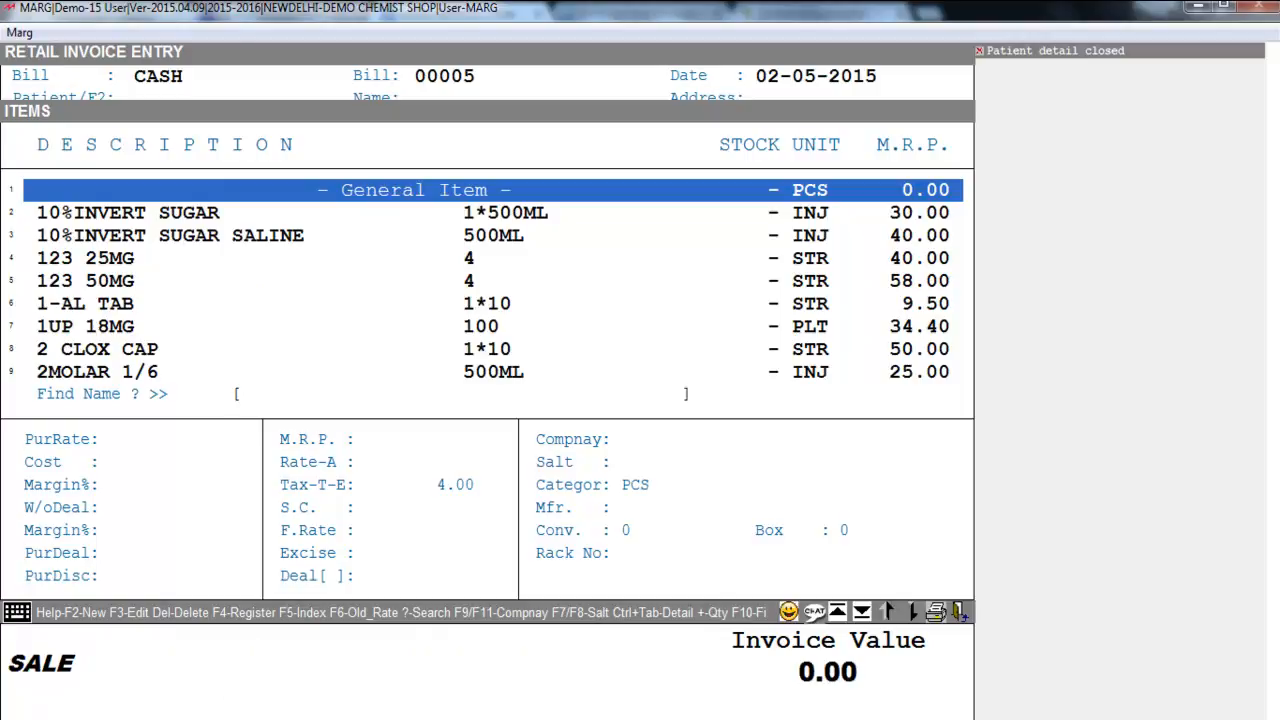
Add ANTI-DEPRESSION to the retail bill with a quantity of 5 and an MRP of 60, accepting its preset remark.
type("ANTI-DE")
key("Down")
key("Down")
key("Down")
key("Return")
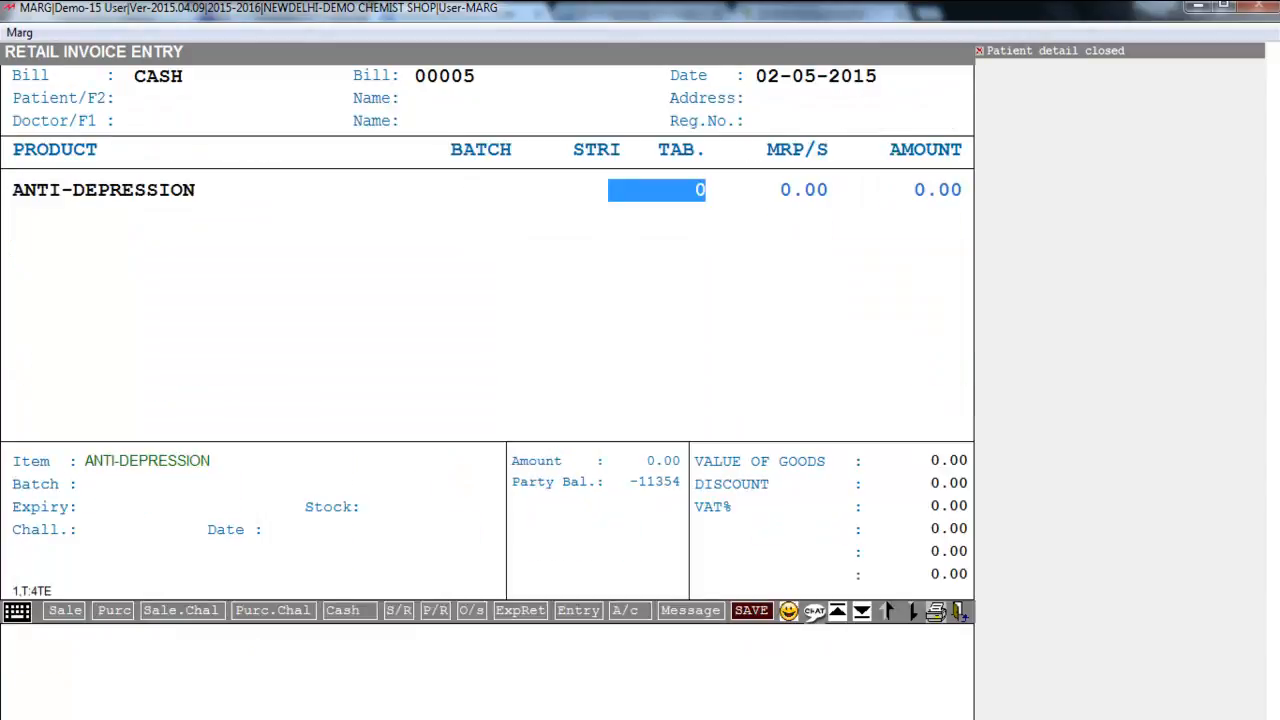
type("5")
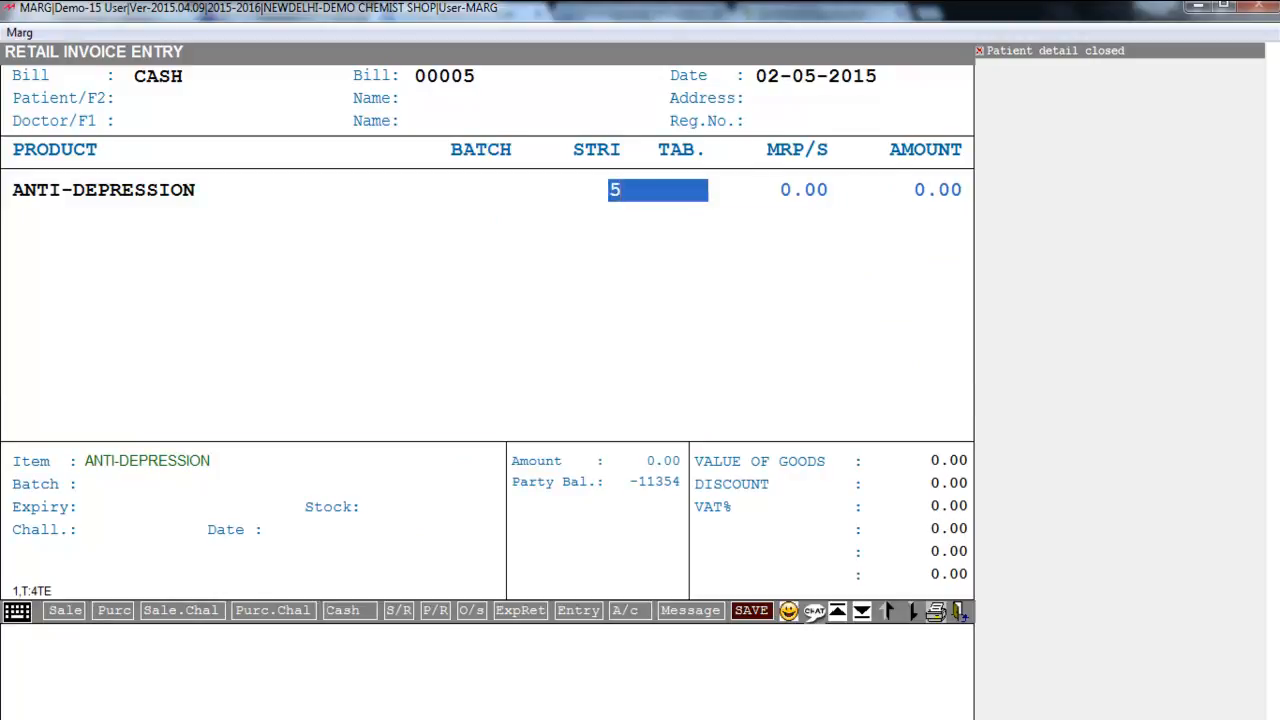
key("Return")
type("60")
key("Return")
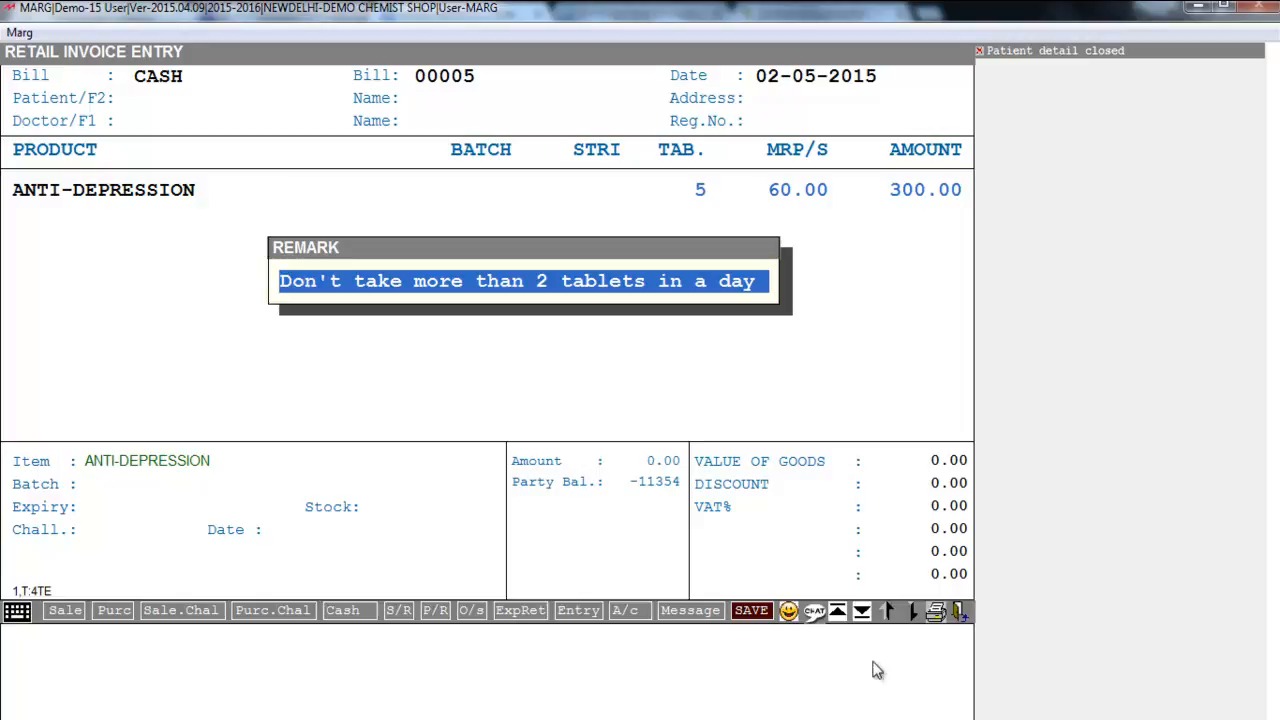
key("Return")
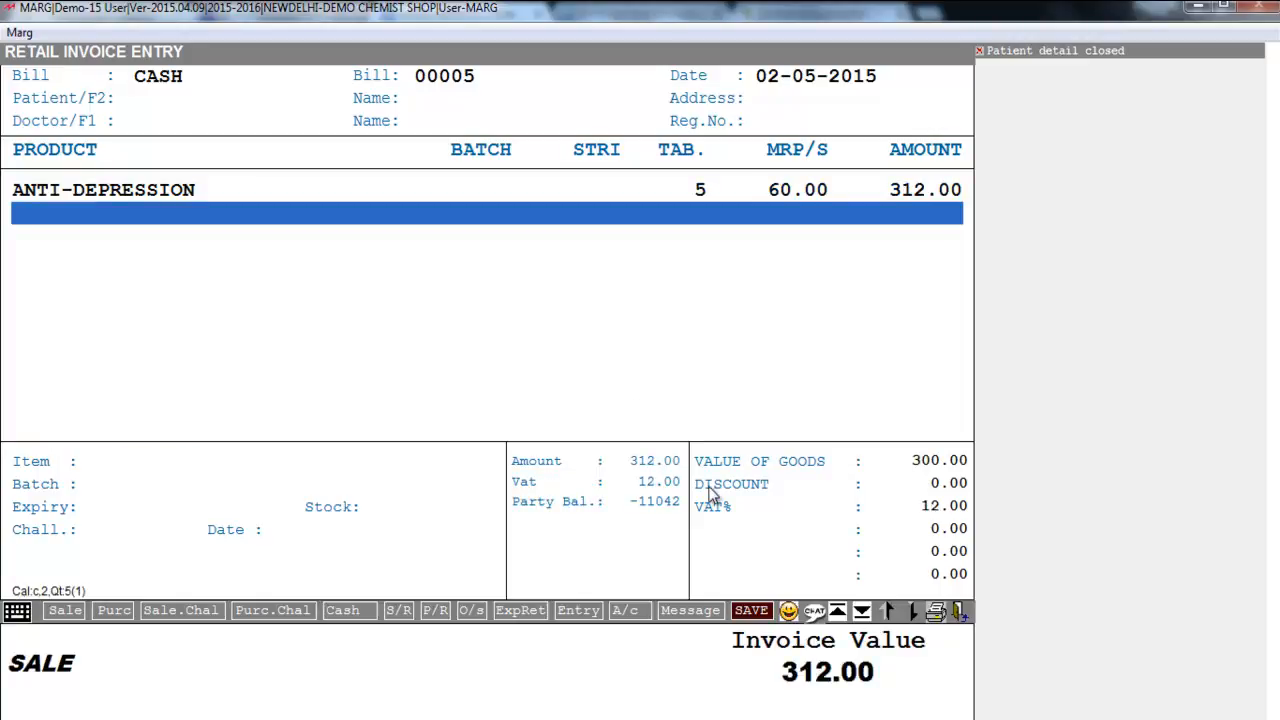
Finish and save the ANTI-DEPRESSION bill, display its invoice on screen to check the printed remark, and close it.
key("Return")
key("Return")
key("Return")
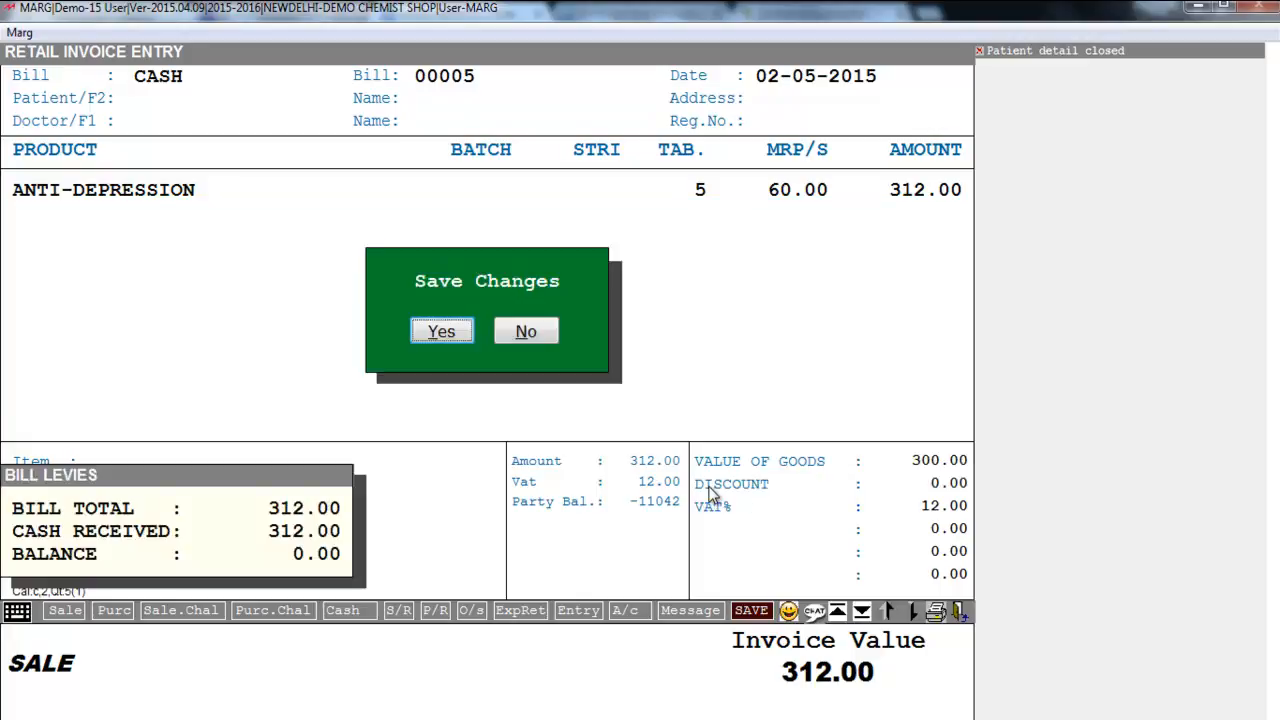
key("Return")
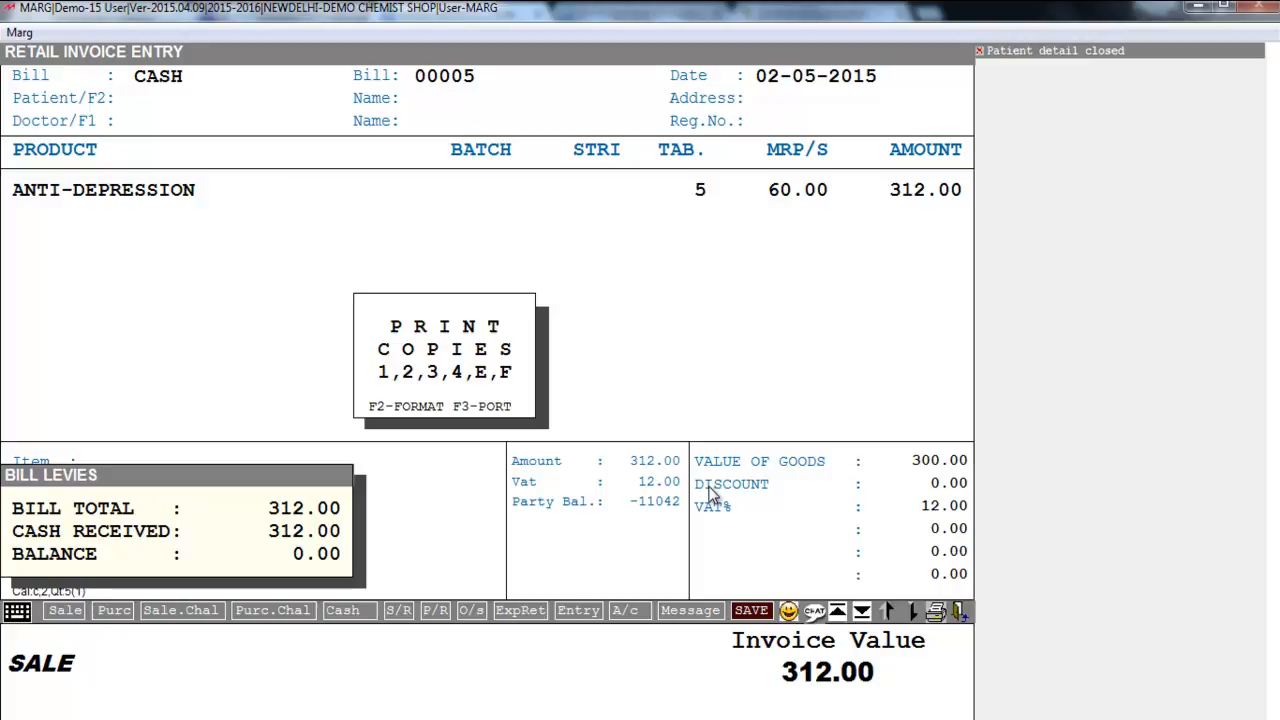
key("e")
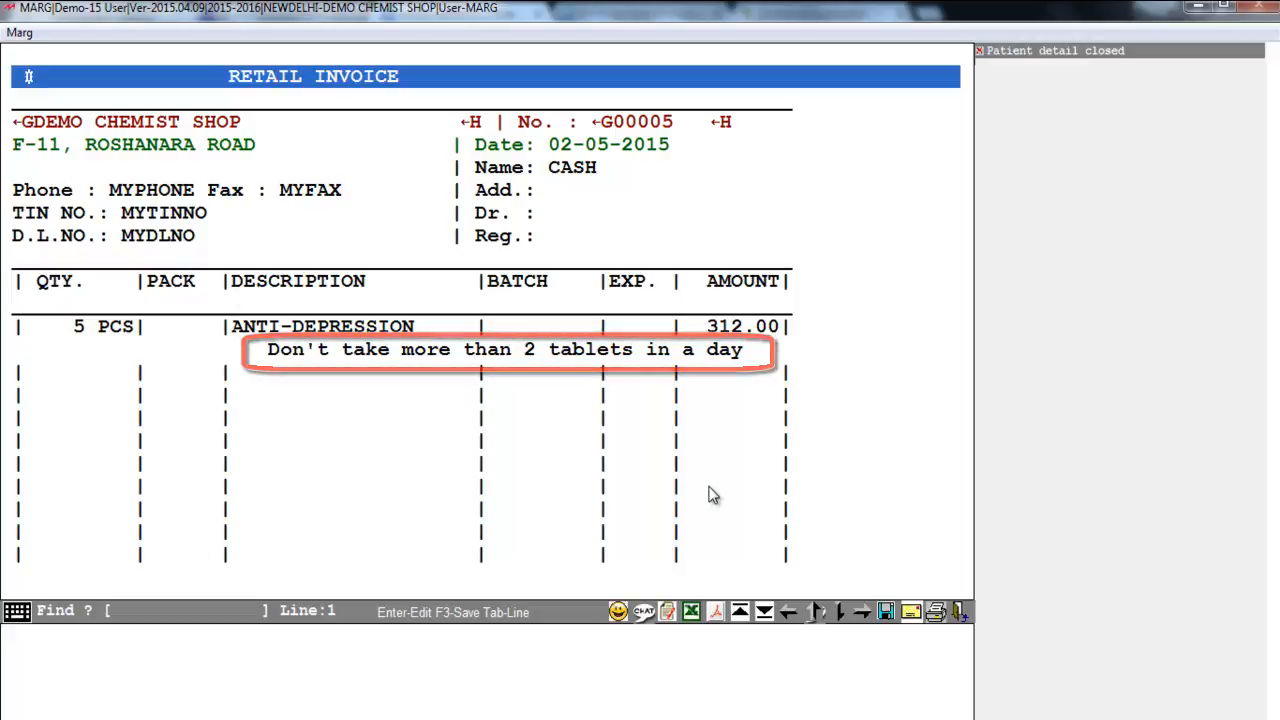
key("Escape")
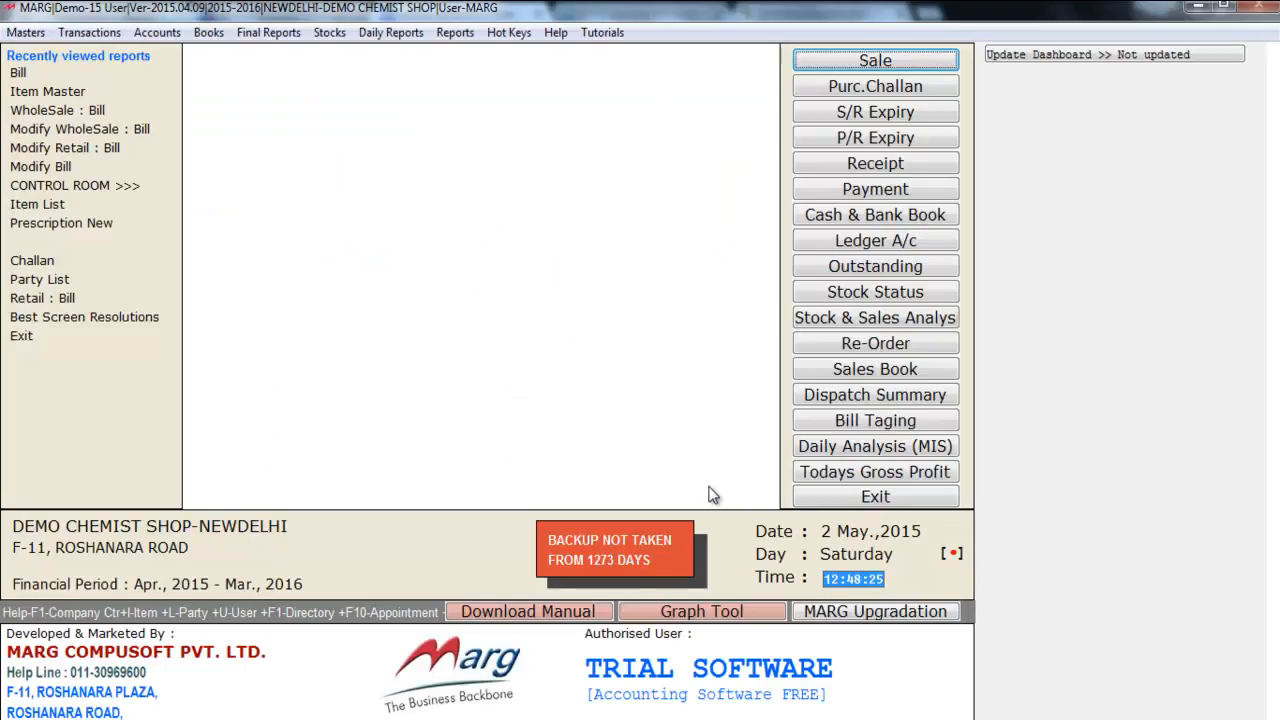